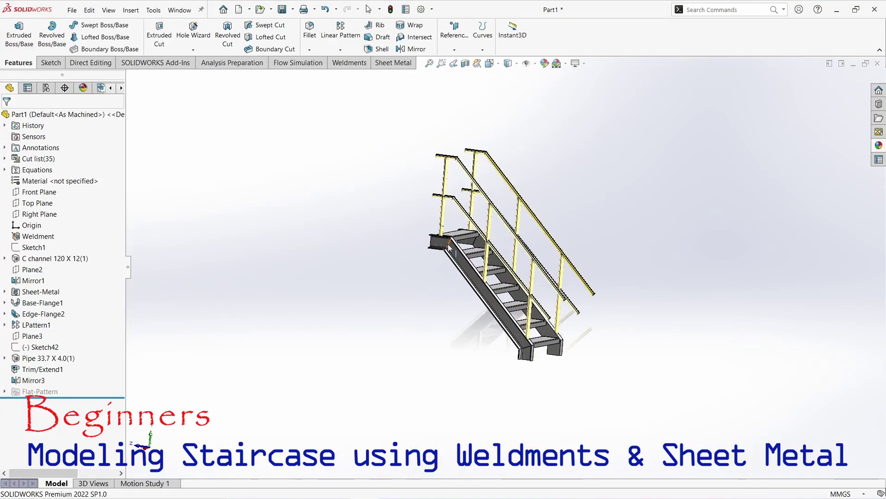
Orbit the finished staircase model to show its treads and railings from several angles
scroll(472, 260, down, 2)
middle_drag(590, 282, 728, 341)
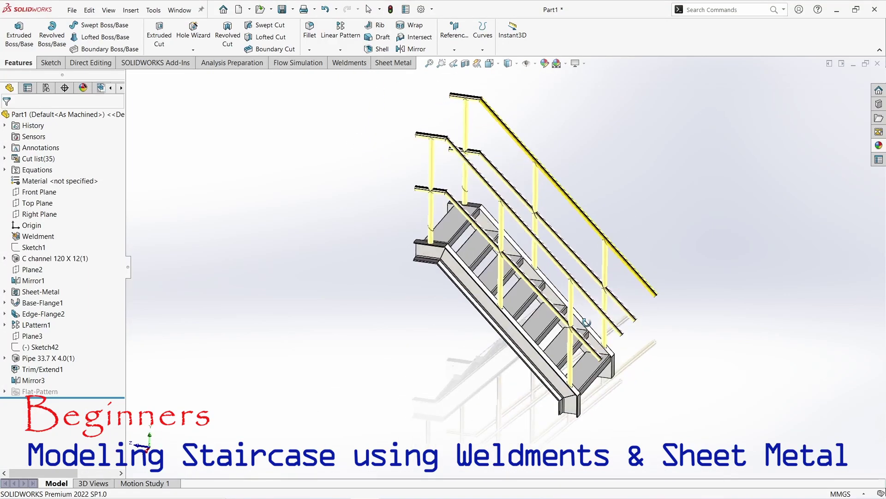
middle_drag(608, 373, 465, 382)
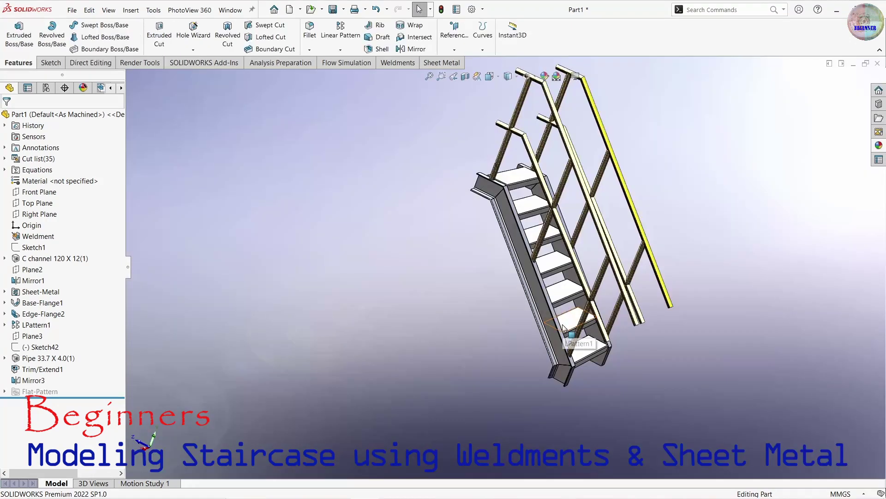
mouse_move(577, 351)
middle_down()
mouse_move(531, 355)
mouse_move(513, 337)
middle_up()
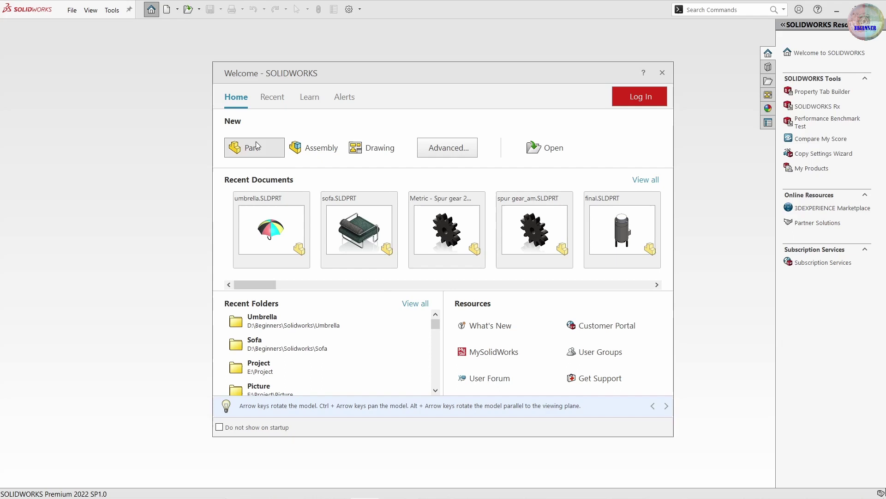
Create a new part and start a sketch on the Right Plane
click(256, 142)
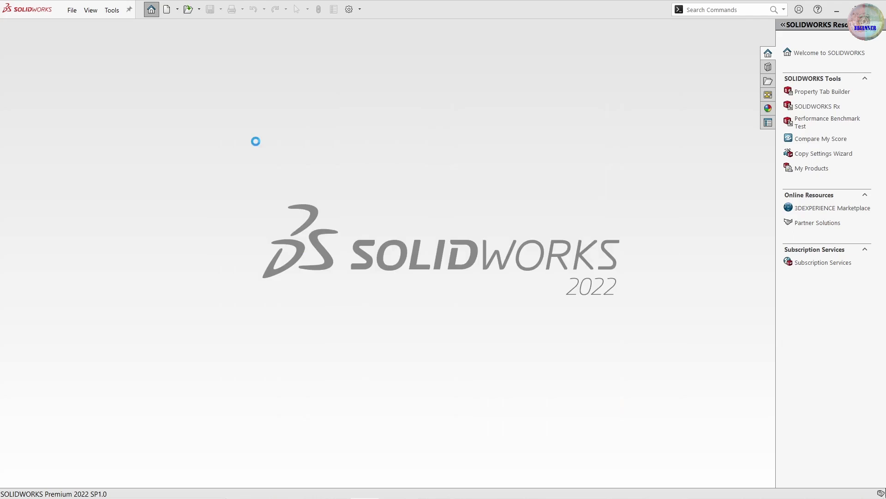
click(71, 195)
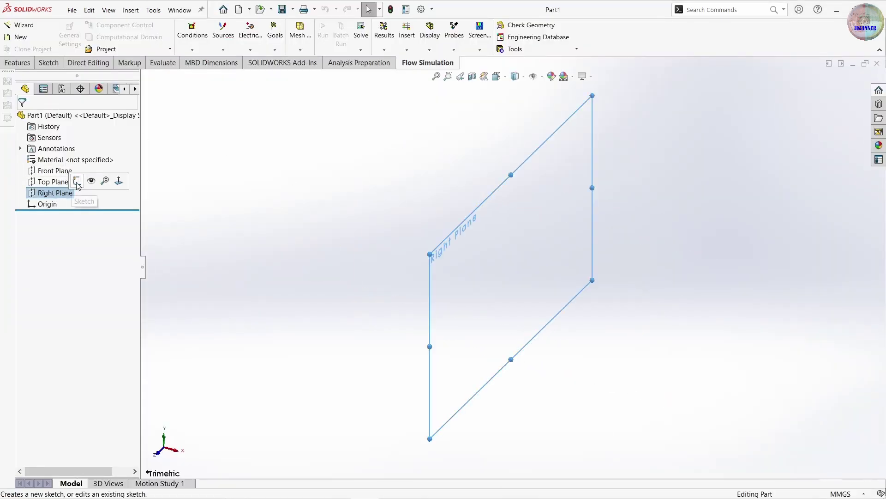
click(84, 178)
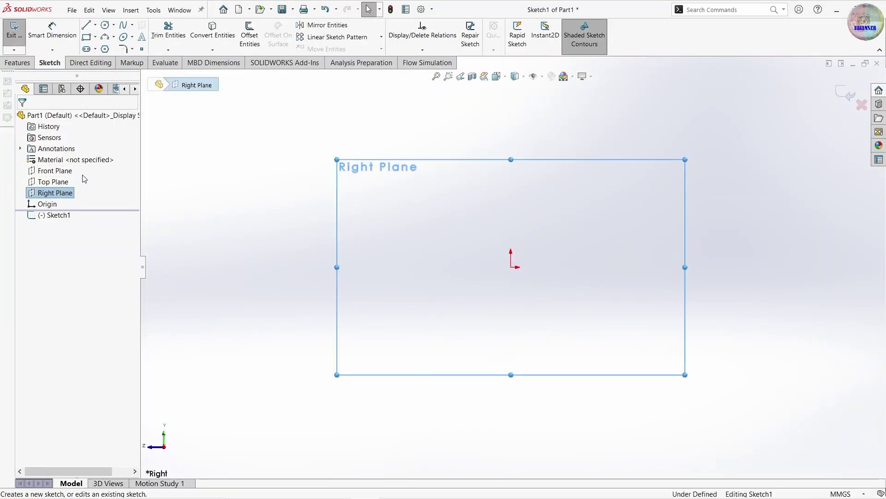
Draw connected horizontal, downward-sloping and short vertical lines starting at the origin
click(92, 28)
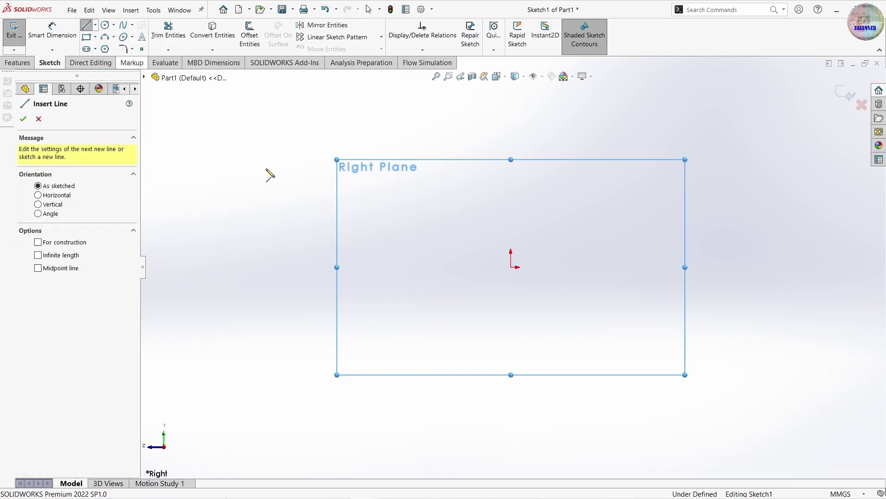
click(511, 267)
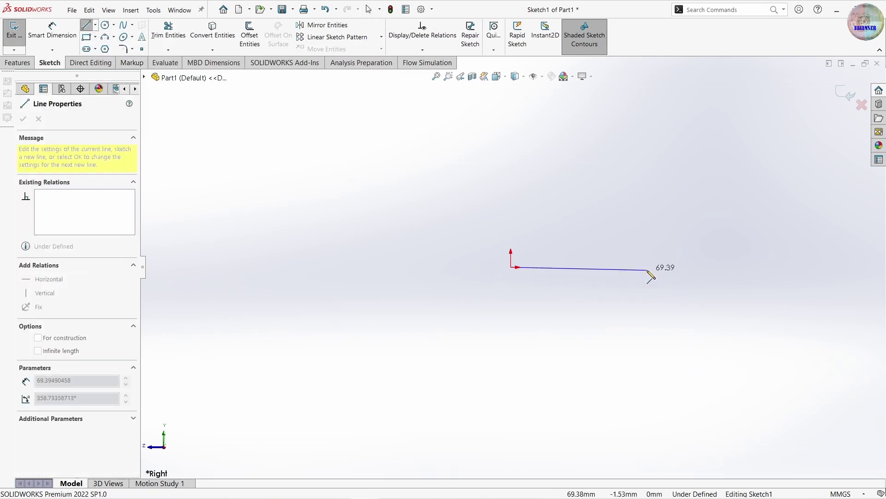
click(646, 267)
click(723, 401)
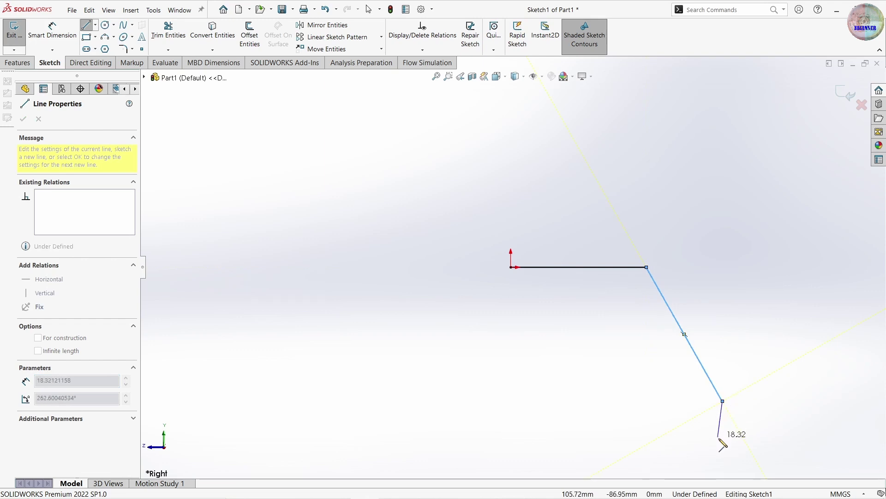
click(723, 442)
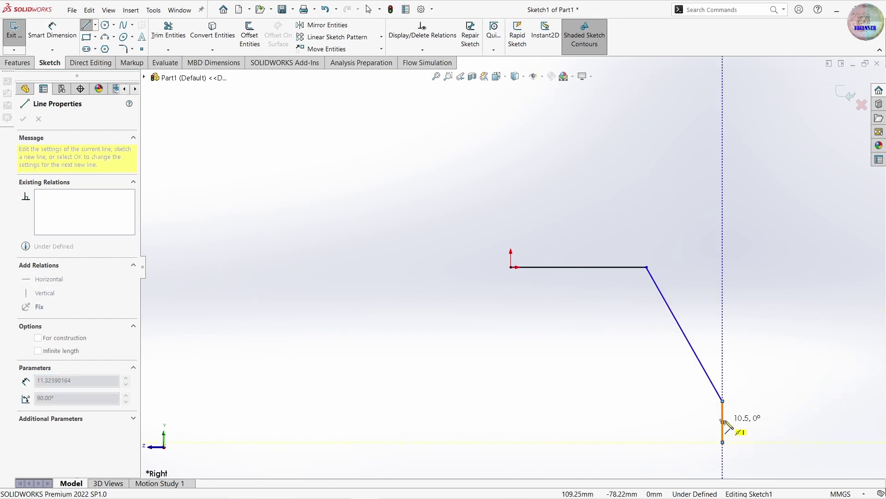
key(Escape)
click(52, 30)
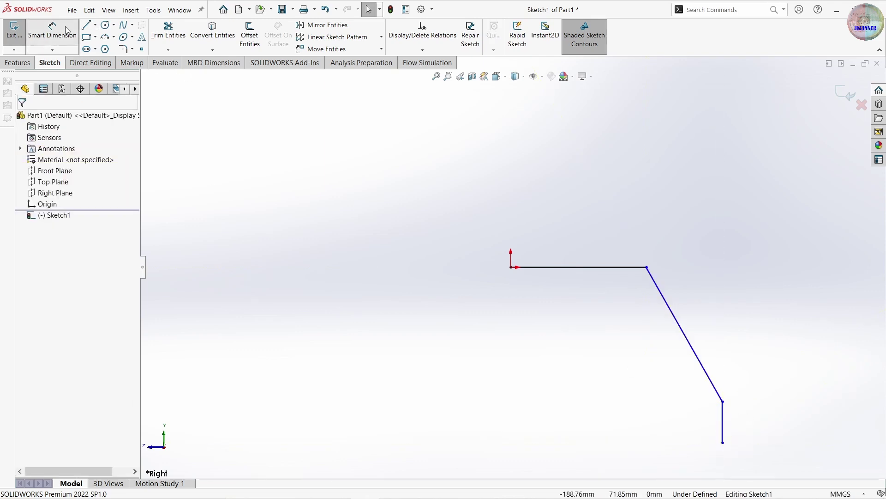
Dimension the top horizontal line at 200 and the overall sketch height at 1000
click(555, 268)
click(548, 224)
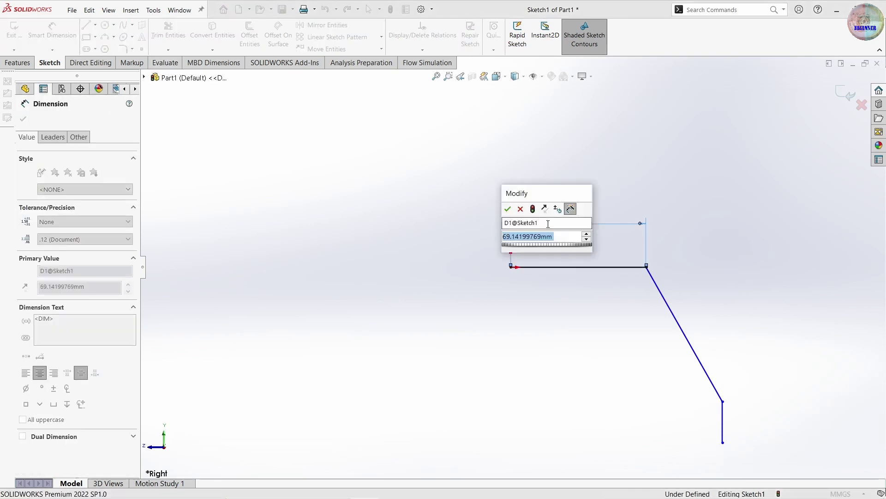
text(200)
key(Return)
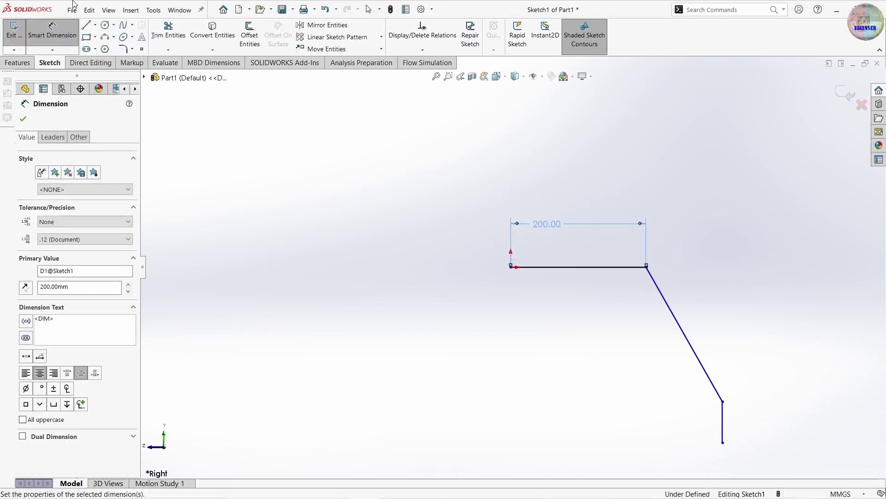
click(512, 268)
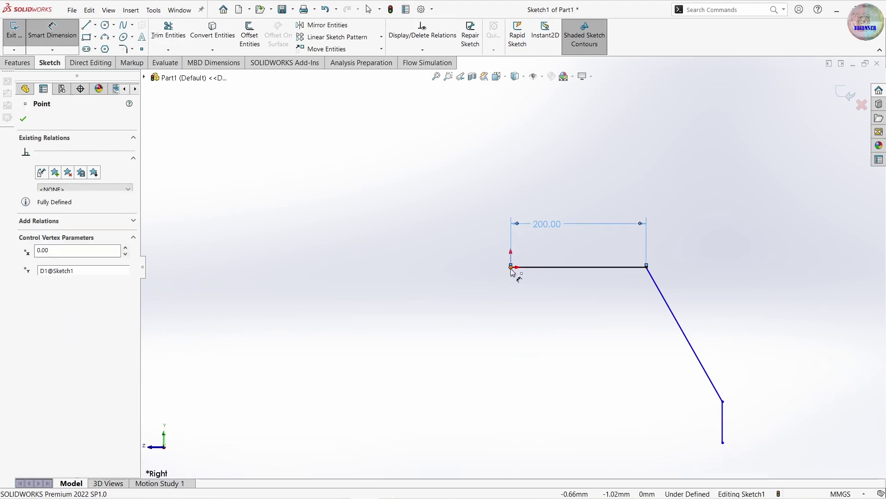
click(724, 443)
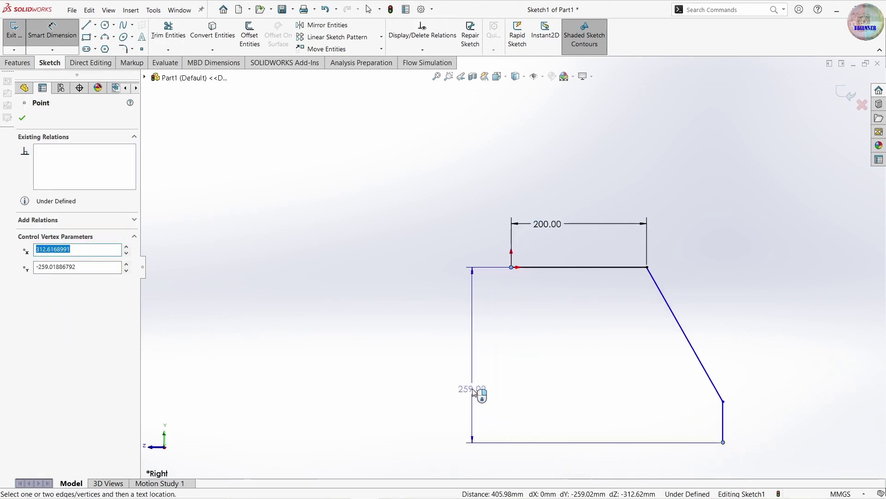
click(474, 391)
text(1000)
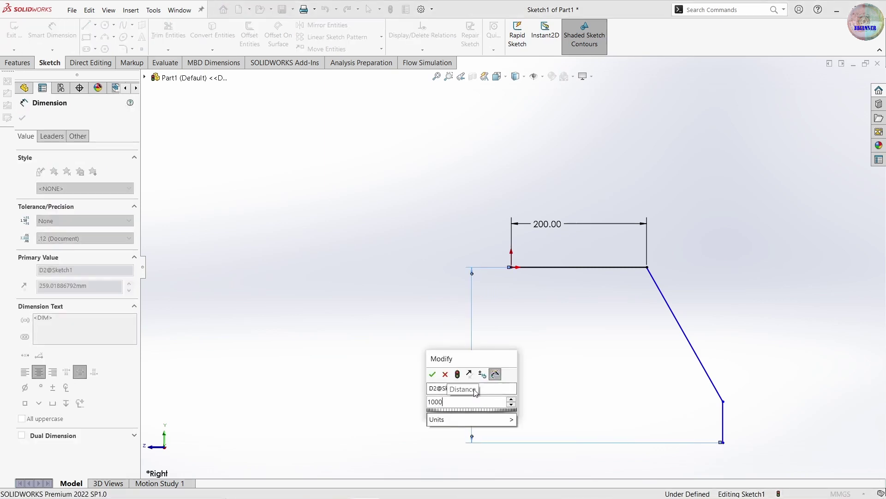
key(Return)
Add a 1060 horizontal distance from the origin to the right vertical line
scroll(665, 420, up, 1)
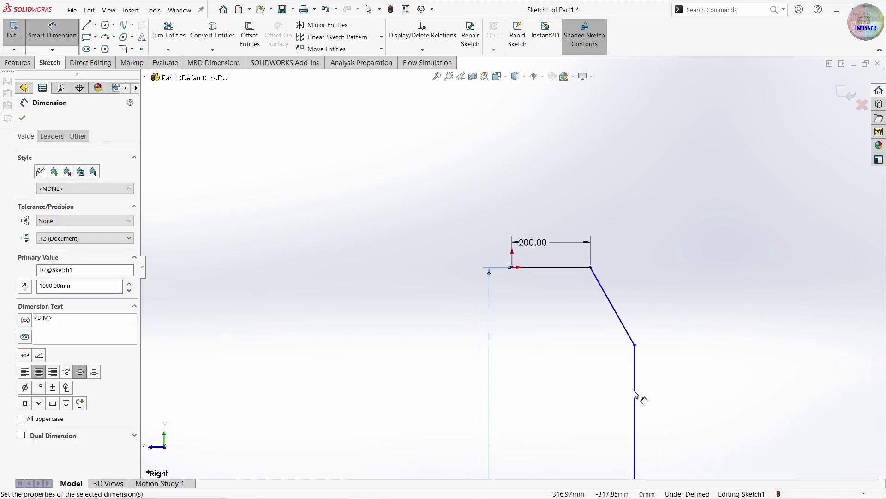
scroll(621, 432, up, 1)
scroll(587, 415, up, 2)
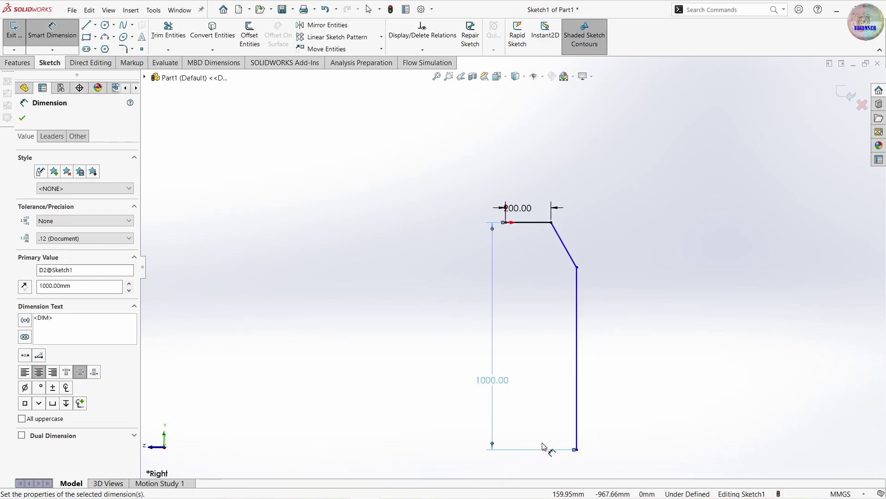
key(f)
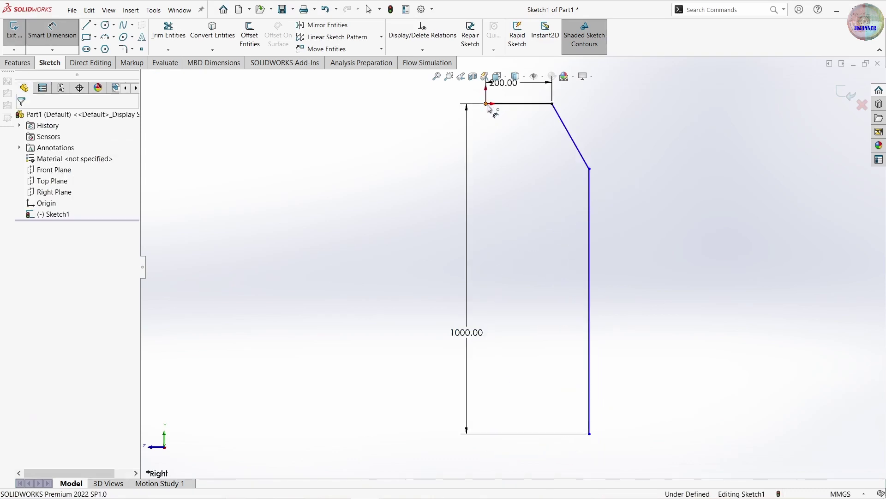
click(485, 104)
click(588, 258)
click(540, 344)
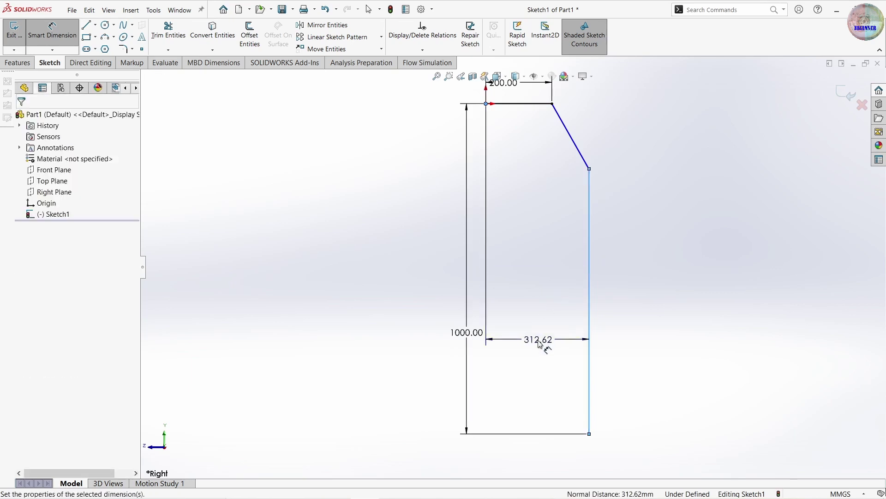
text(10)
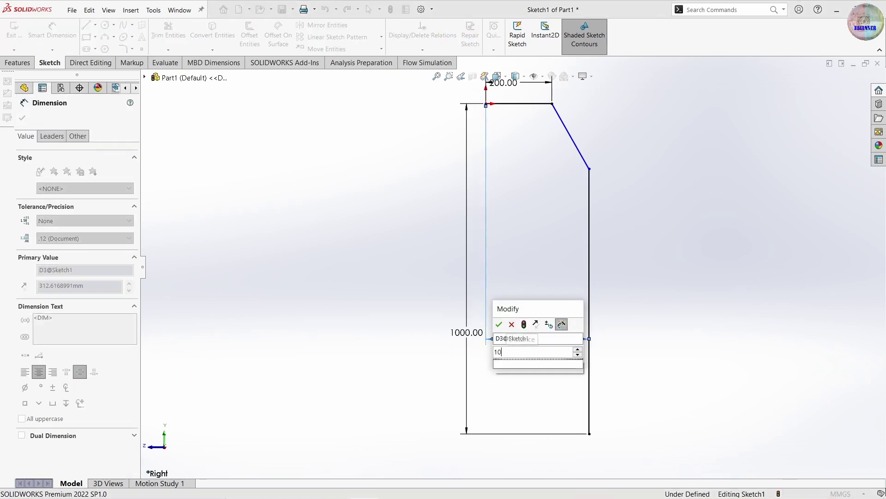
text(60)
key(Return)
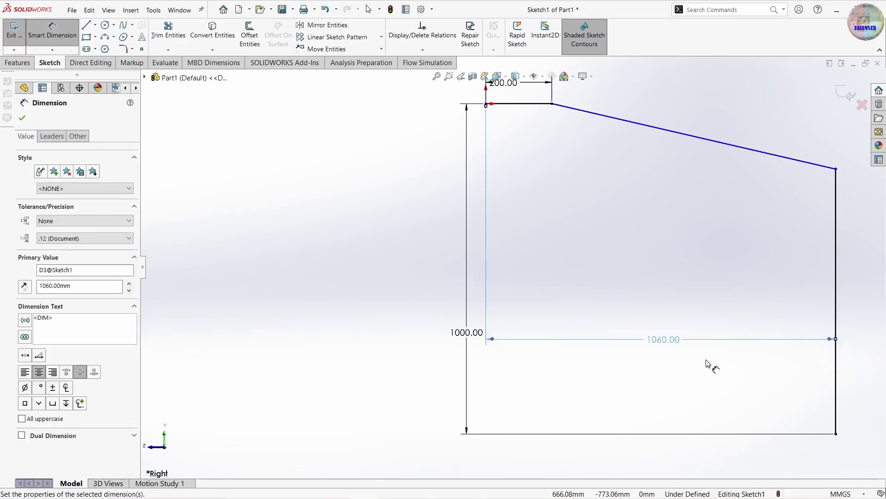
Drag the slope's lower endpoint down near the bottom of the vertical line
key(Escape)
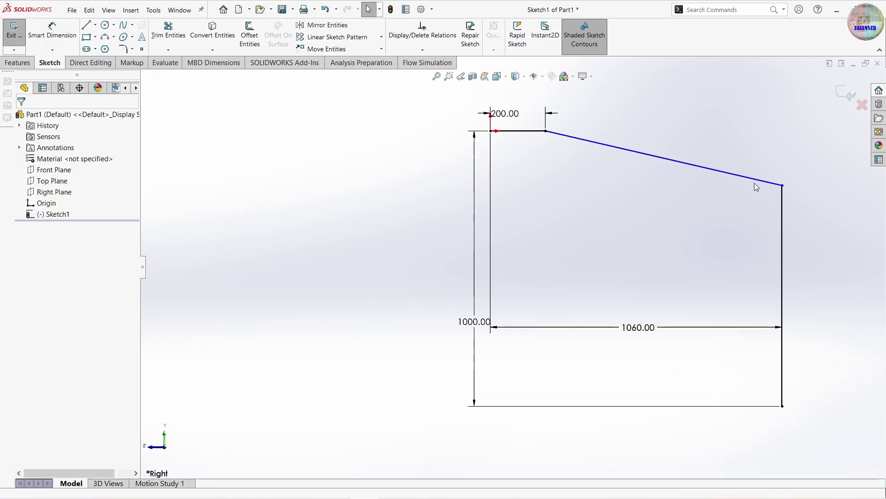
drag(783, 185, 800, 382)
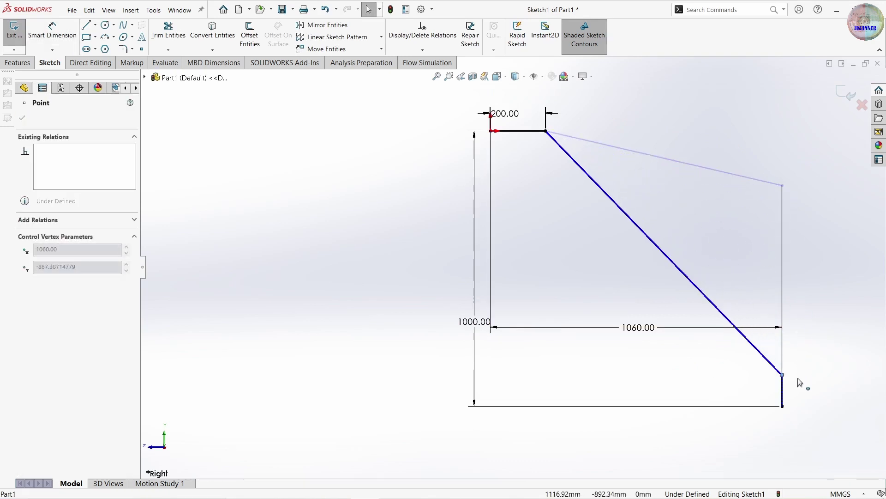
drag(800, 382, 799, 383)
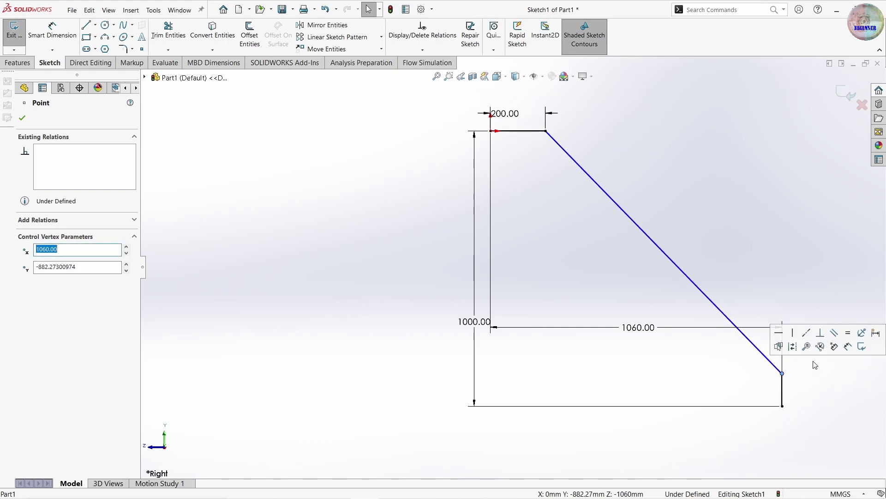
click(815, 393)
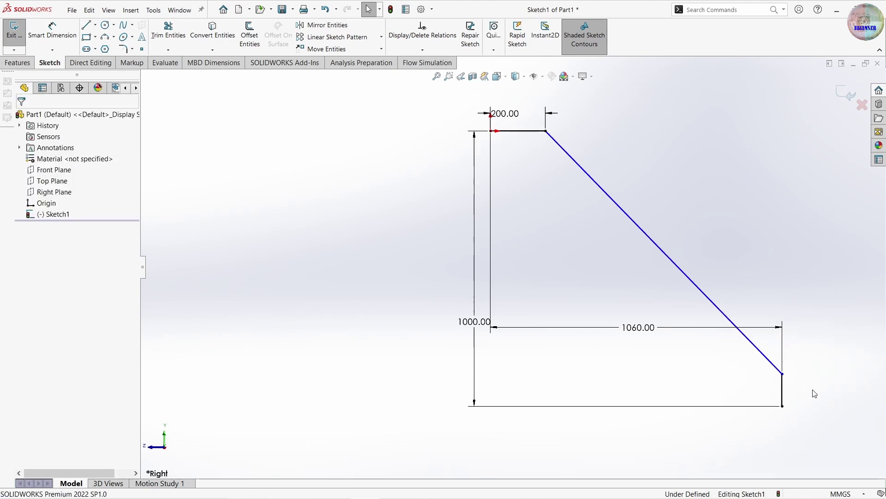
Add a 135° angle between the slope and the short vertical line, then exit the sketch
click(44, 34)
click(783, 393)
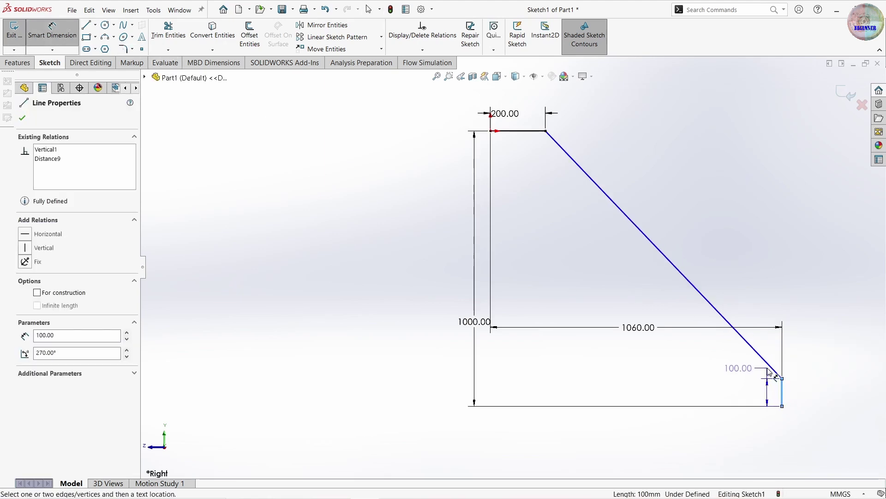
click(769, 365)
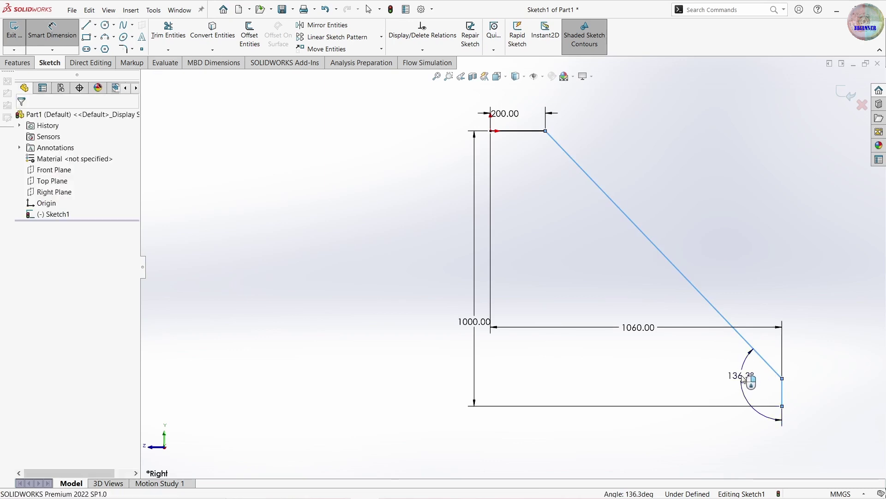
click(742, 378)
key(Return)
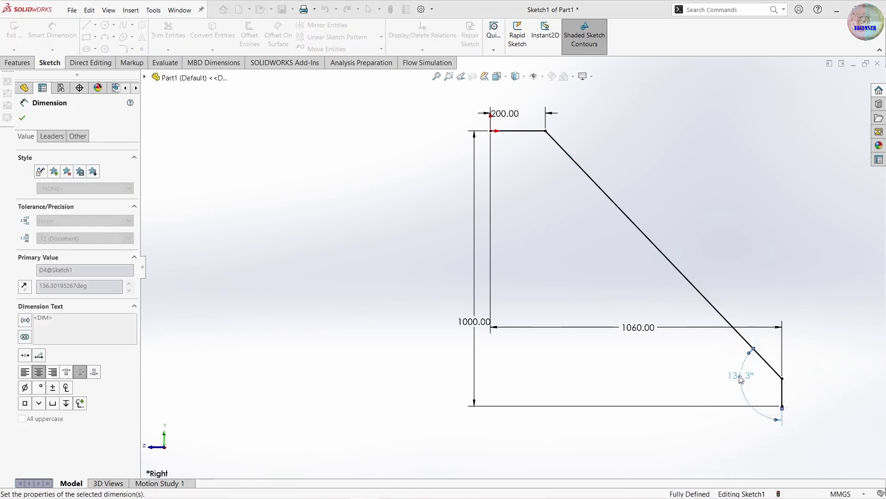
click(846, 94)
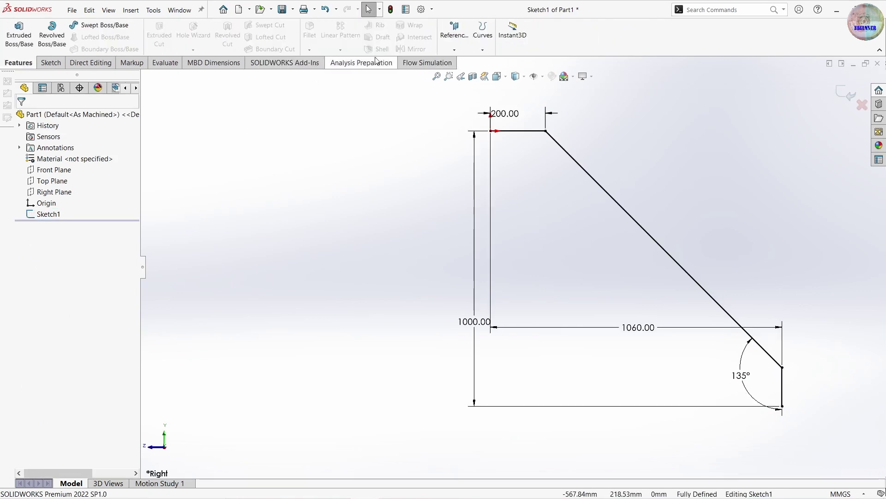
click(431, 9)
In Customize, briefly toggle Assembly and Features toolbars, then enable Weldments and close its floating toolbar
click(439, 35)
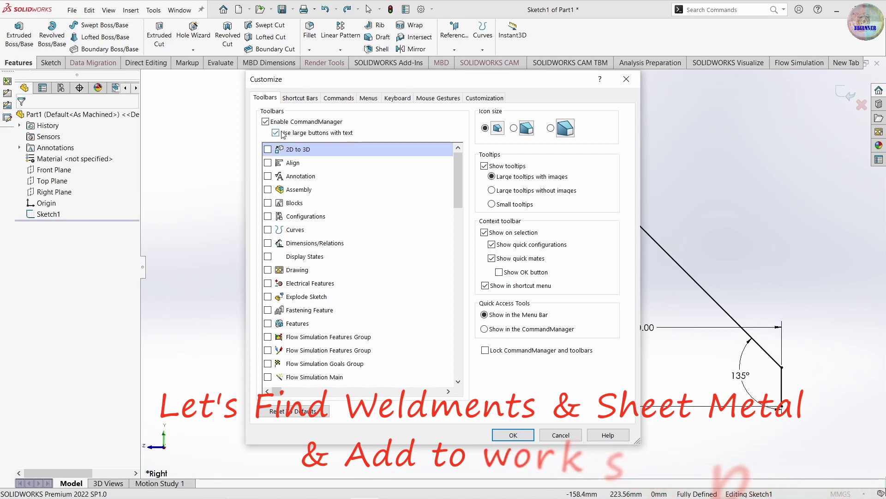
click(268, 189)
click(268, 189)
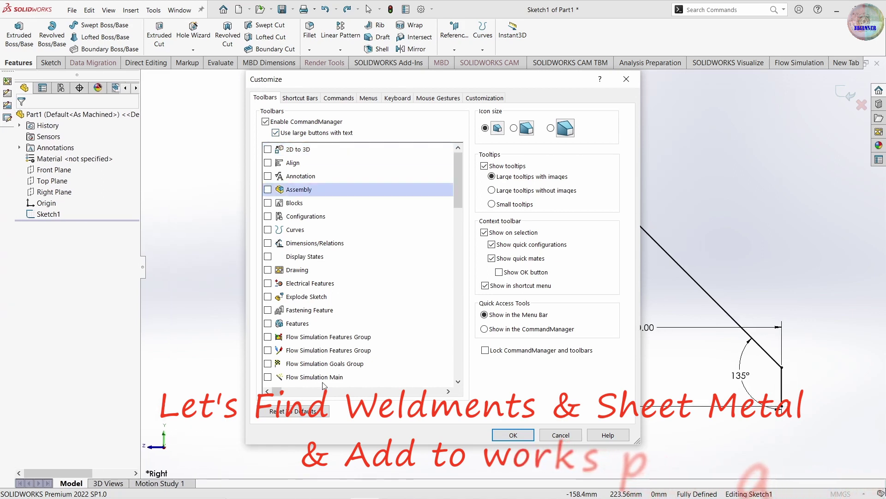
click(268, 324)
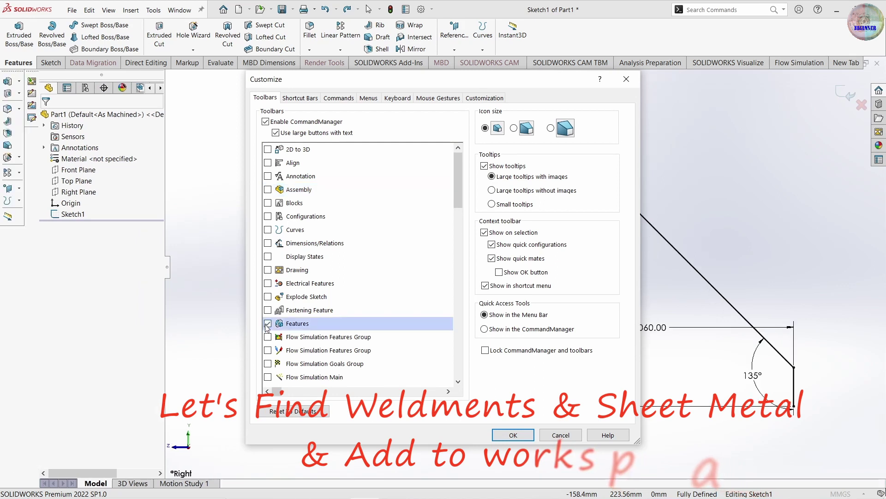
click(268, 323)
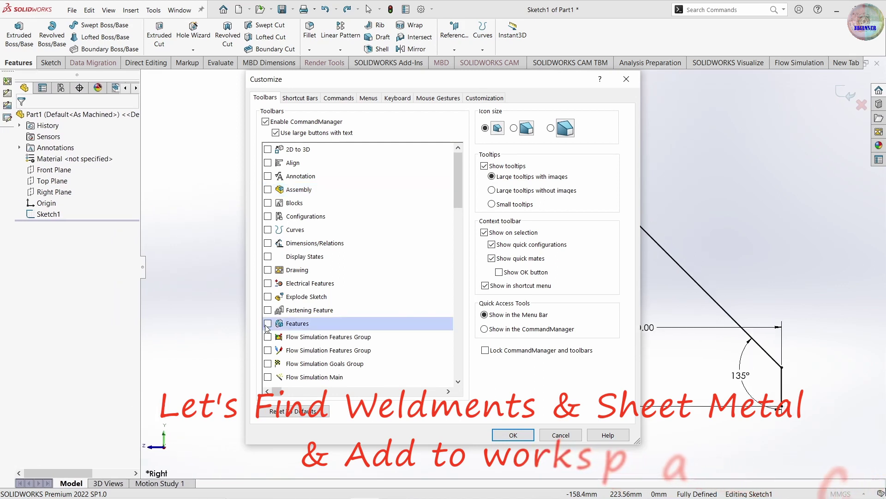
scroll(324, 341, down, 6)
scroll(342, 351, down, 5)
scroll(351, 356, down, 10)
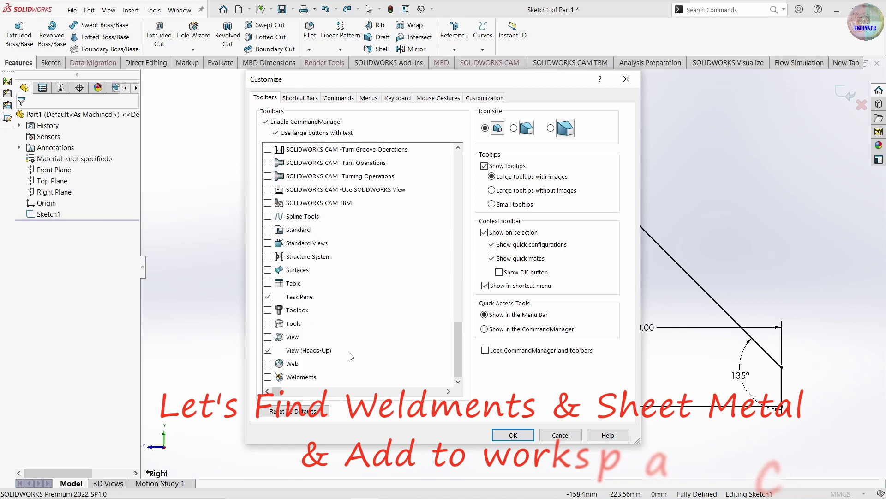
click(268, 377)
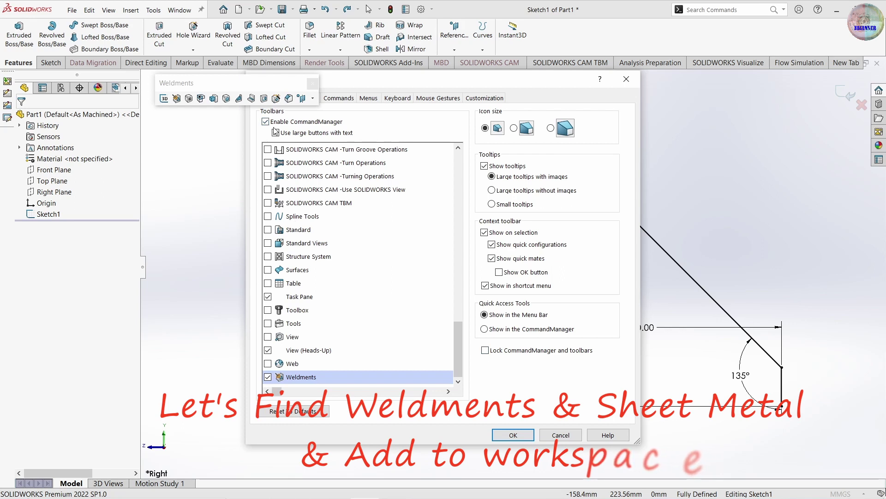
click(315, 88)
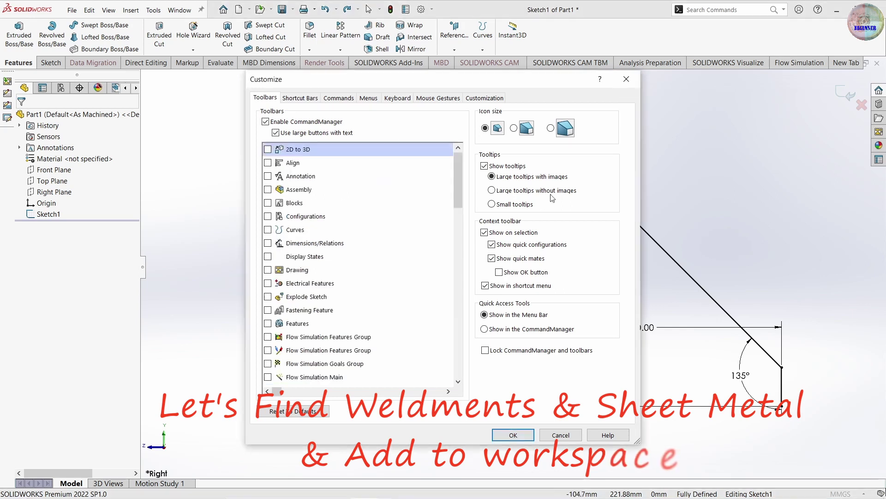
Add a Weldments tab to the CommandManager and delete the SOLIDWORKS CAM TBM tab
right_click(846, 69)
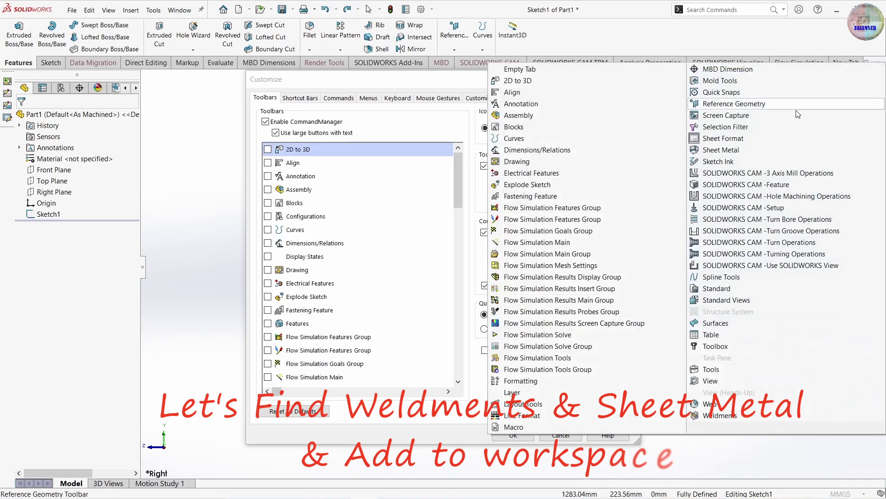
click(743, 421)
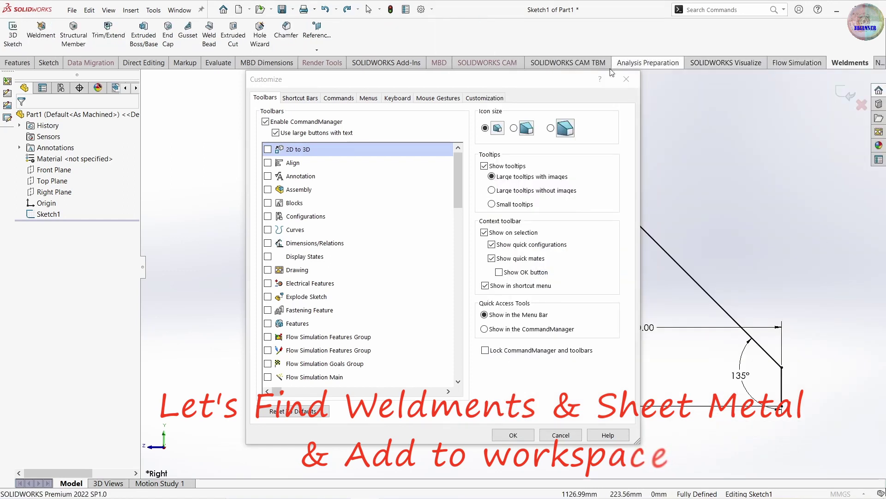
right_click(585, 65)
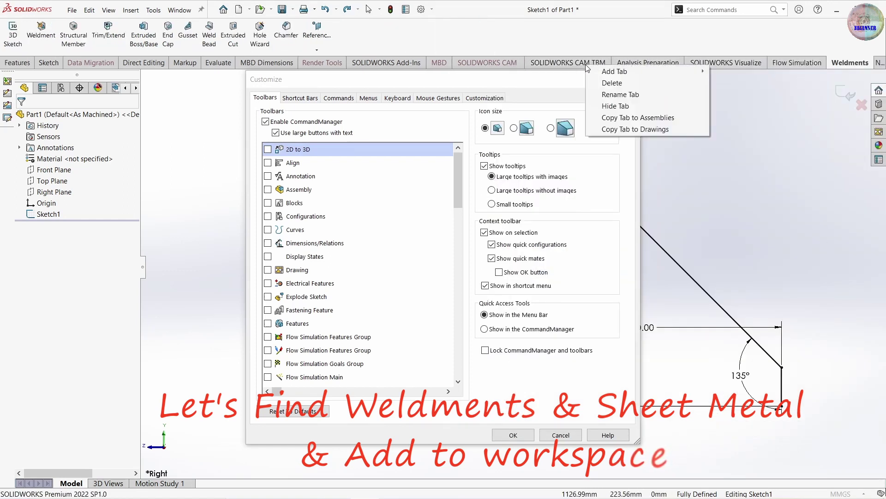
click(616, 83)
Hide the SOLIDWORKS Visualize tab from the CommandManager
right_click(549, 65)
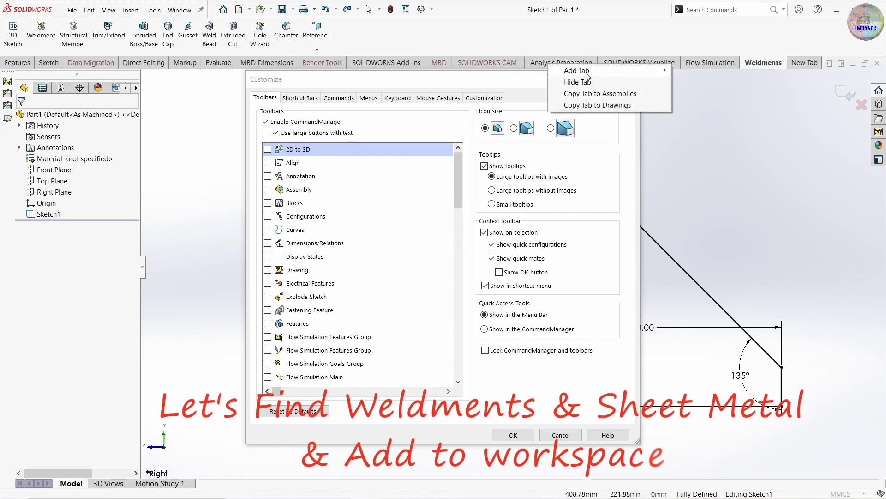
click(544, 43)
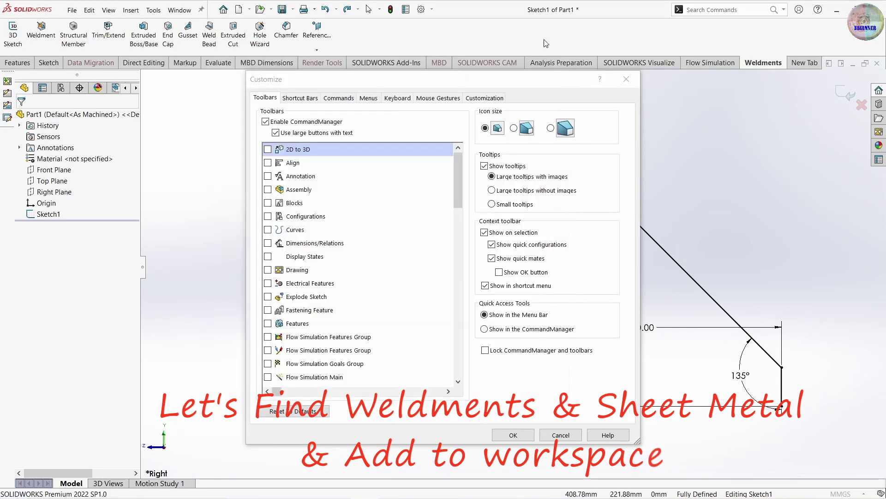
right_click(556, 65)
click(634, 42)
right_click(631, 65)
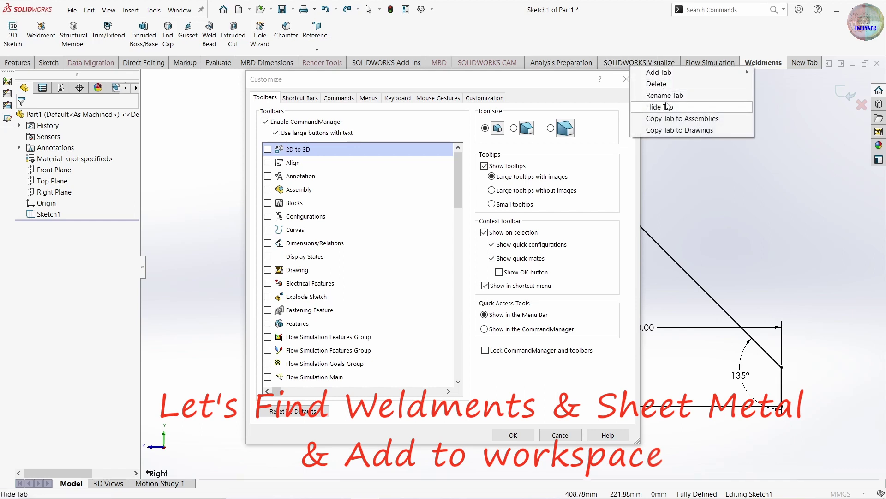
click(660, 106)
right_click(647, 60)
click(672, 77)
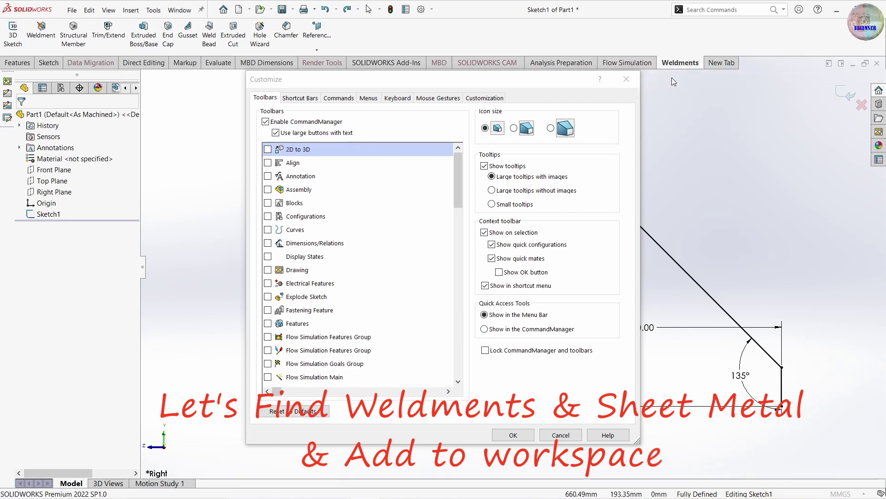
Check the tab options for the MBD Dimensions, Markup and Evaluate tabs without changing them
right_click(272, 64)
key(Escape)
right_click(272, 64)
right_click(227, 64)
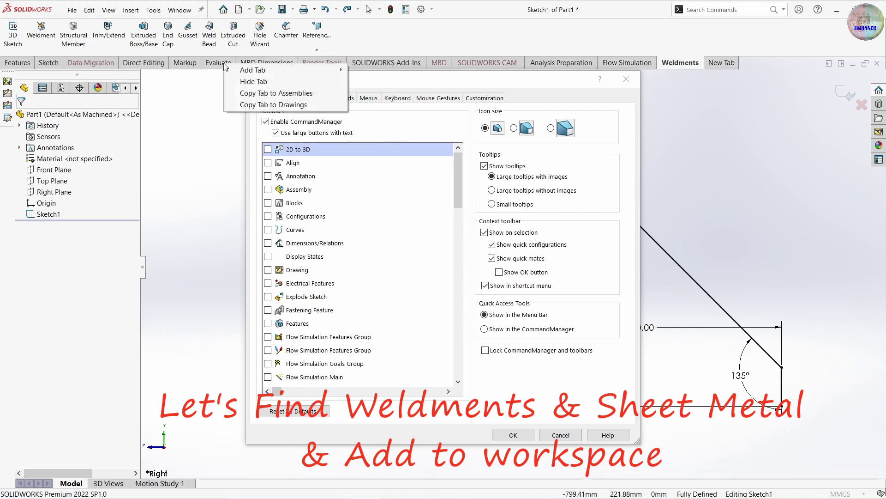
key(Escape)
right_click(176, 68)
key(Escape)
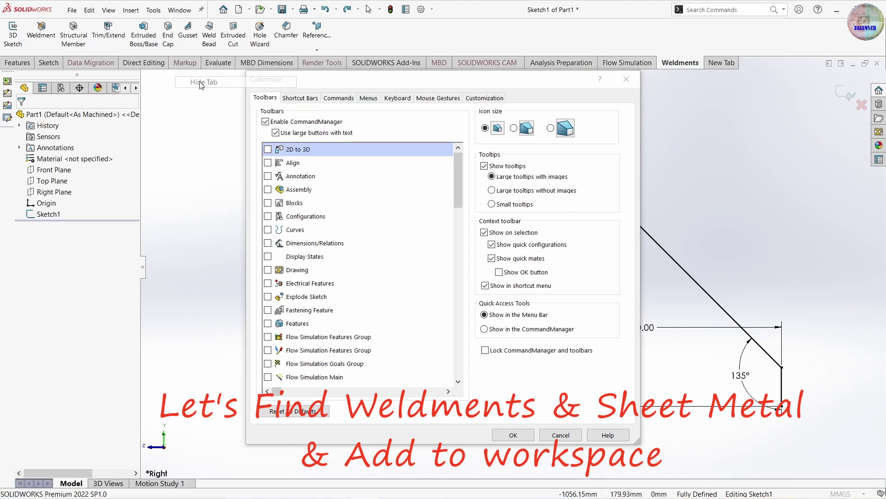
right_click(213, 65)
key(Escape)
right_click(254, 64)
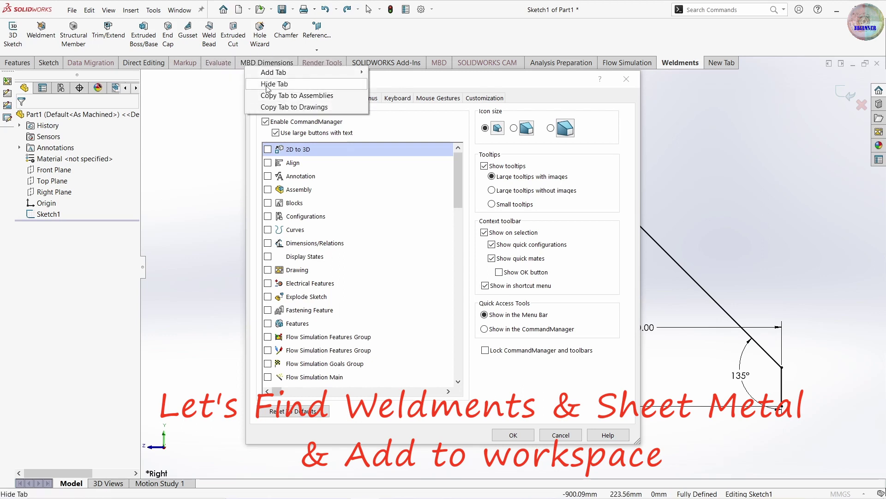
key(Escape)
Turn on the Sheet Metal toolbar and add a Sheet Metal tab to the CommandManager
scroll(334, 338, down, 4)
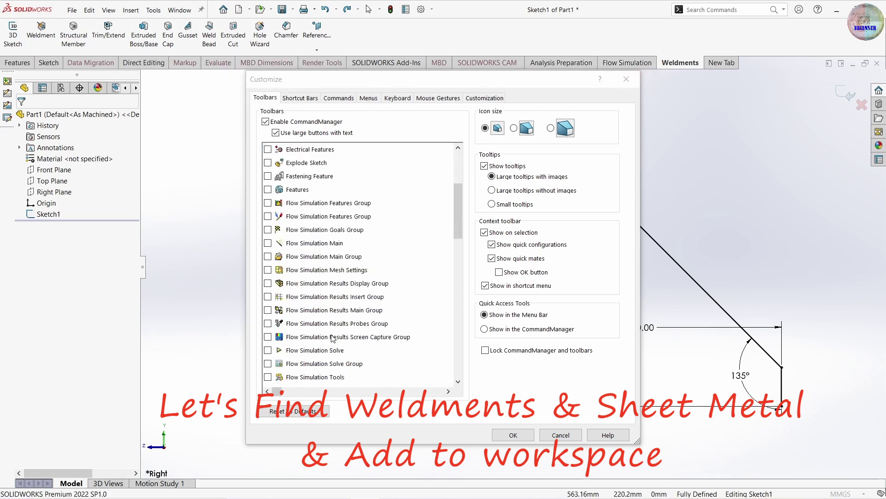
scroll(333, 338, down, 4)
scroll(333, 338, up, 5)
scroll(333, 338, down, 3)
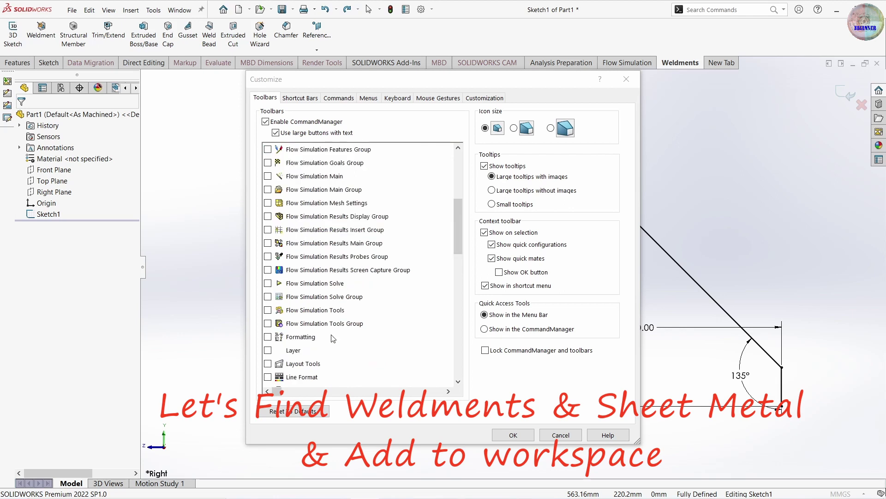
scroll(423, 312, down, 5)
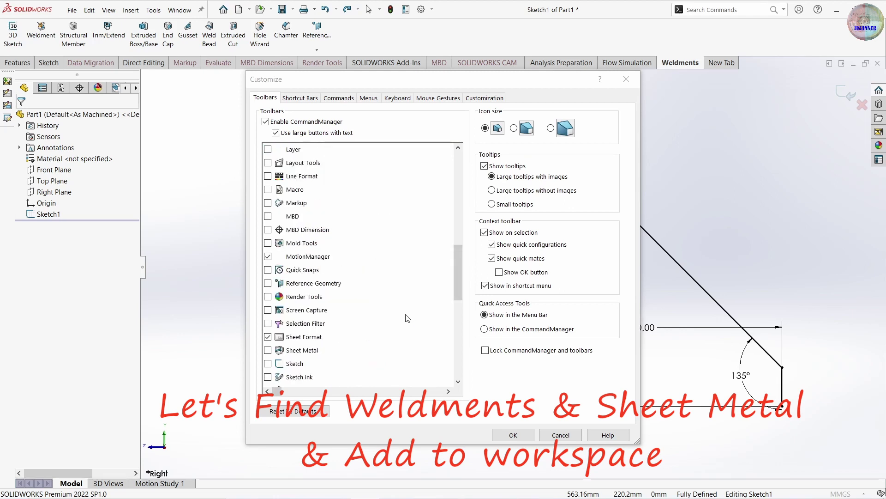
click(269, 351)
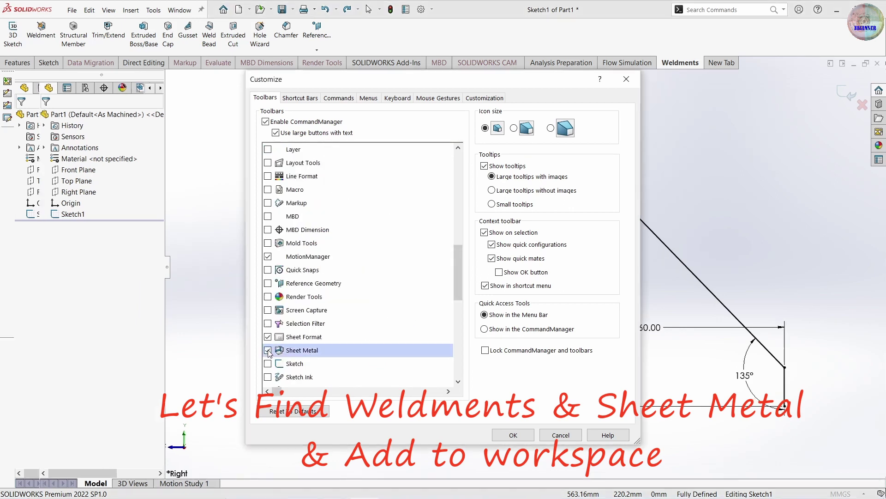
click(726, 63)
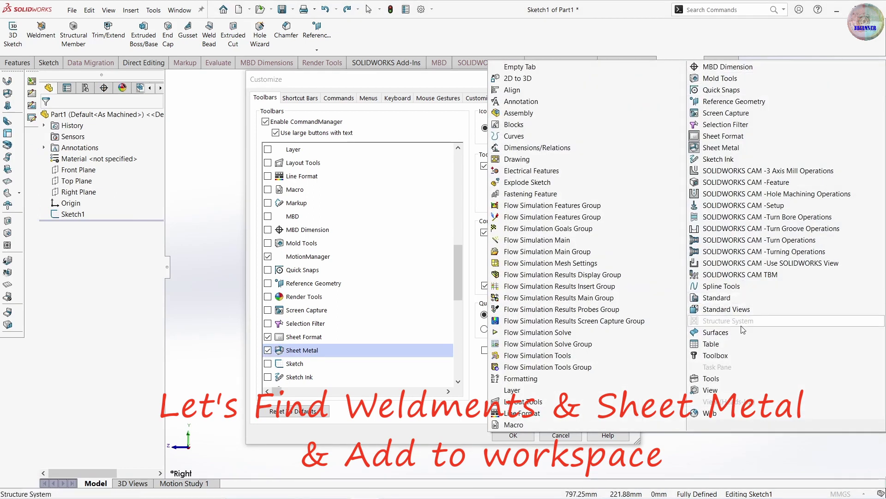
click(731, 153)
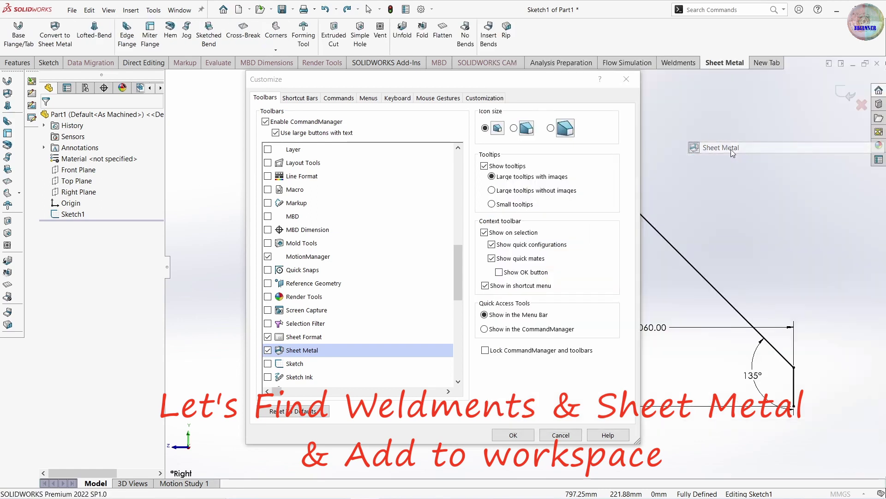
Turn off the docked Sheet Metal and Sheet Format toolbars and close Customize with OK
click(268, 350)
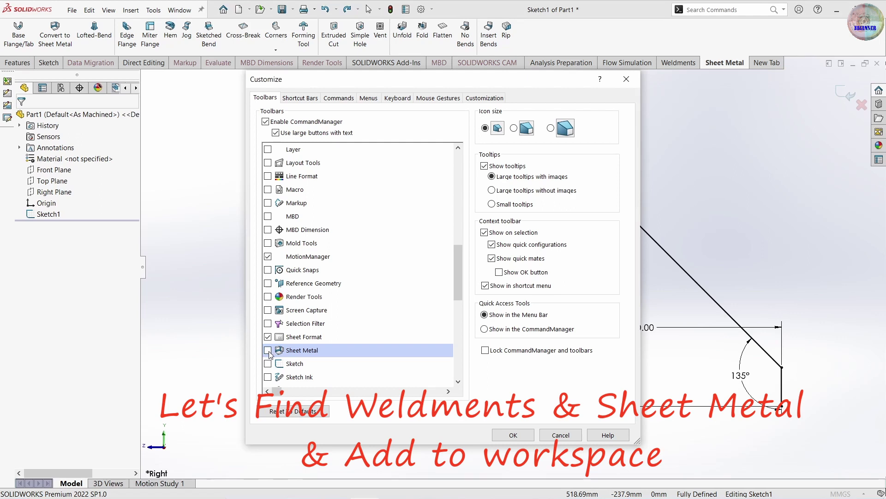
click(268, 337)
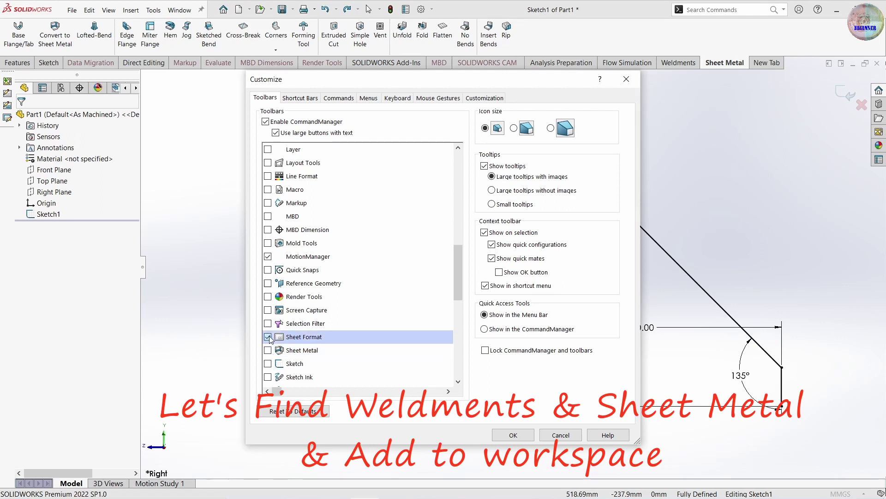
click(268, 337)
click(268, 337)
scroll(355, 355, up, 5)
scroll(355, 356, up, 5)
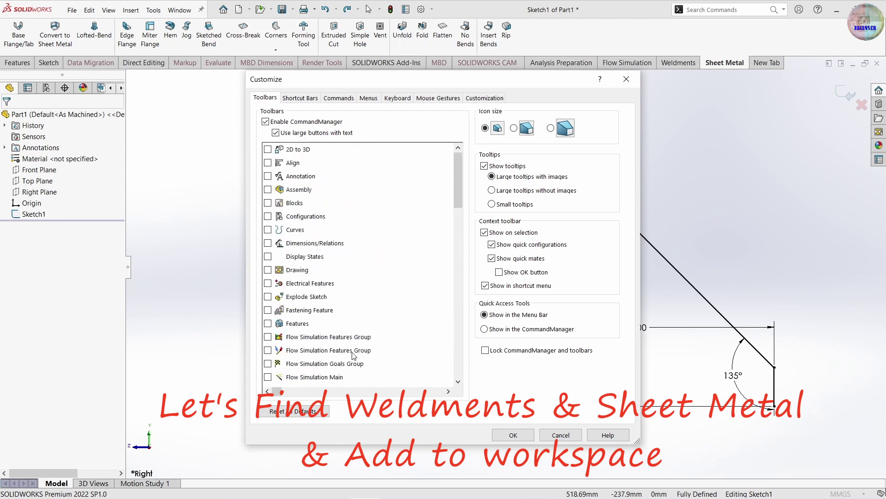
click(512, 435)
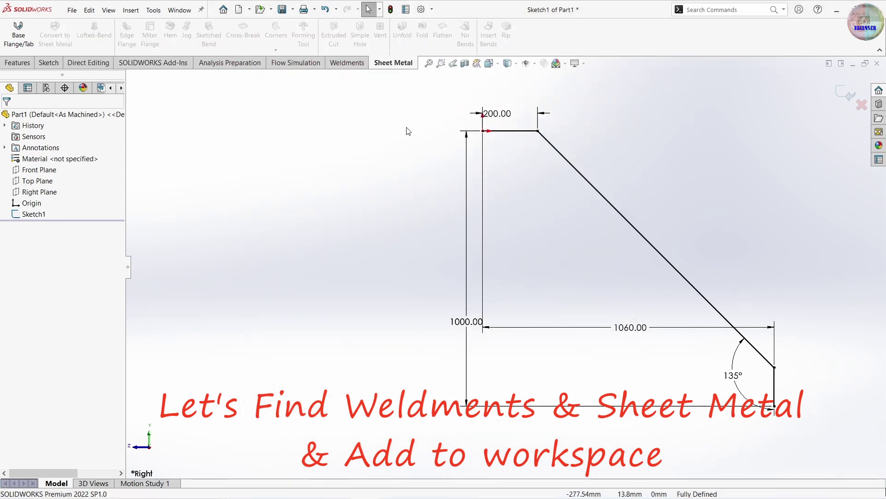
Switch to the Weldments tab and exit the dimensioned sketch
click(349, 64)
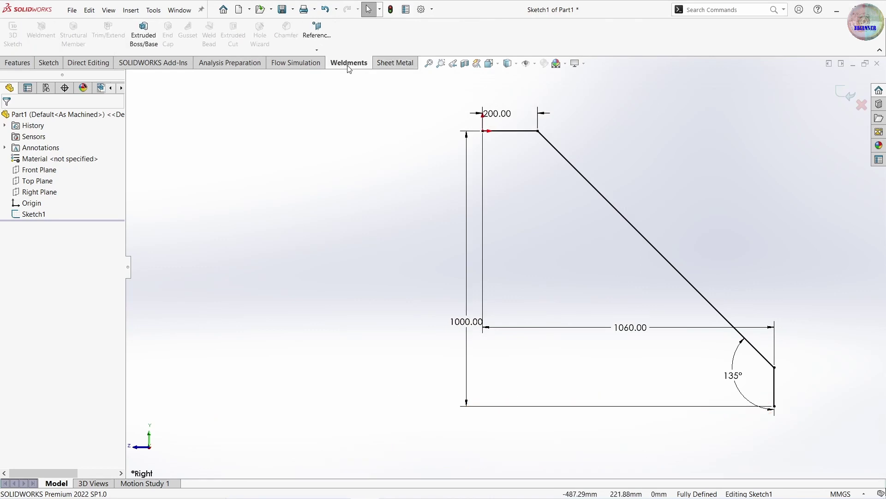
click(382, 64)
click(848, 101)
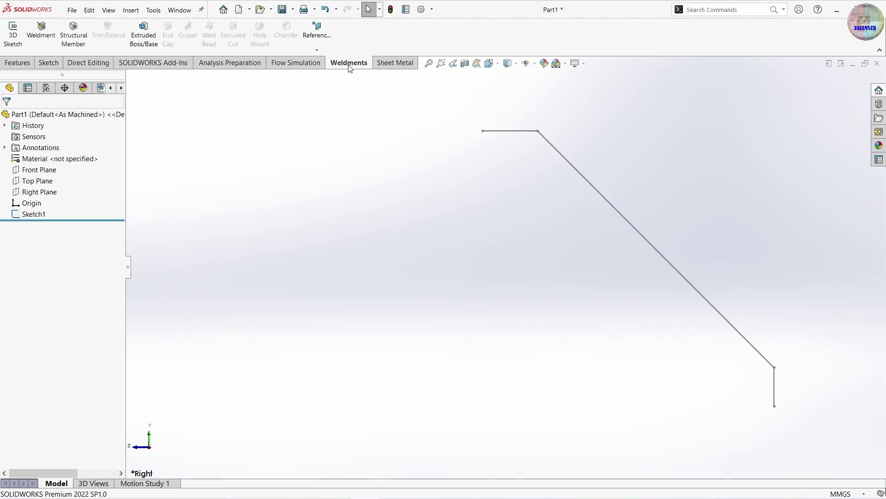
Start a Structural Member with iso standard, c channel type and 120 x 12 size
click(84, 42)
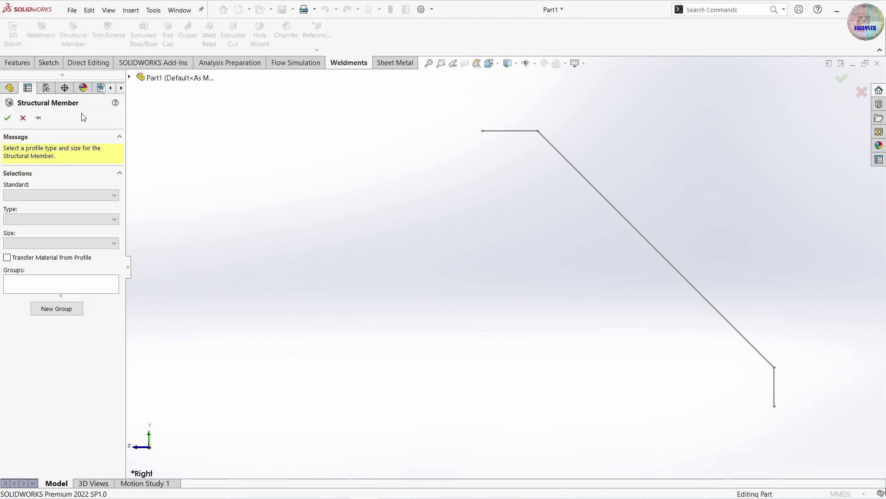
click(54, 196)
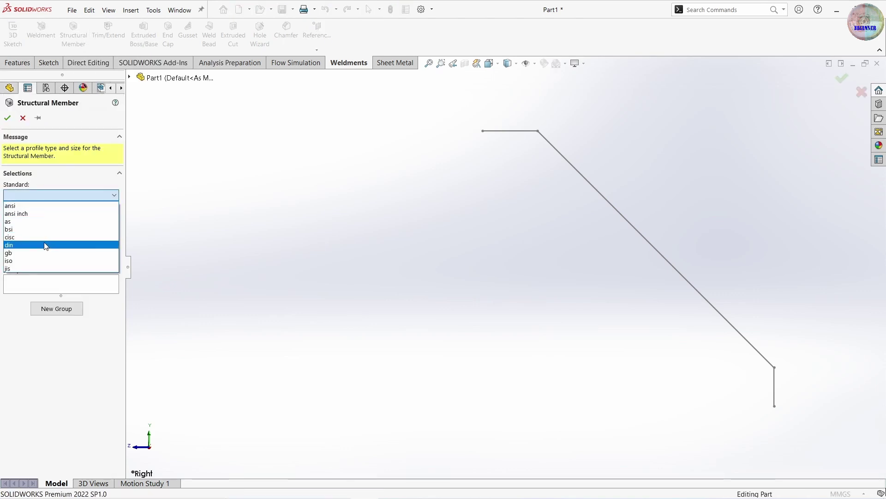
click(41, 260)
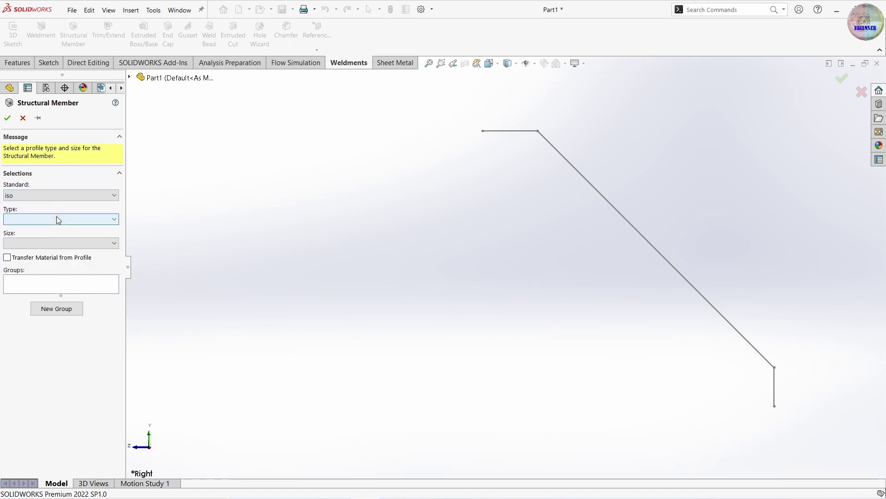
click(56, 218)
click(57, 238)
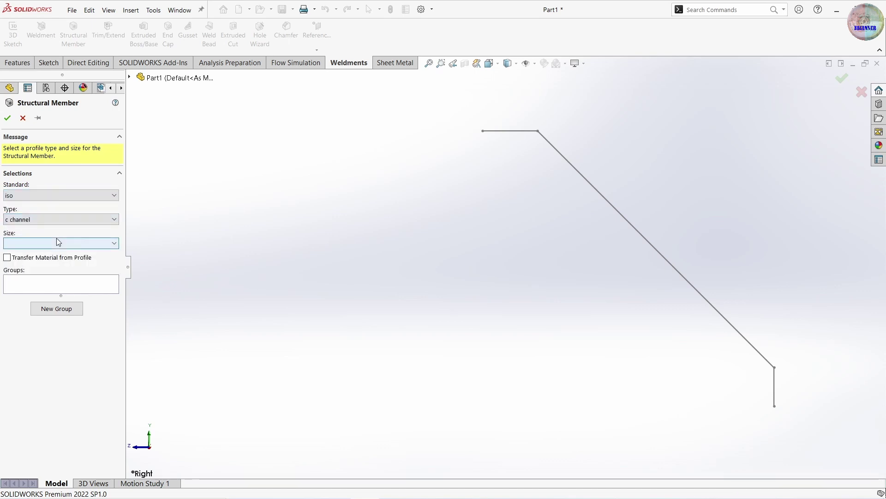
click(52, 273)
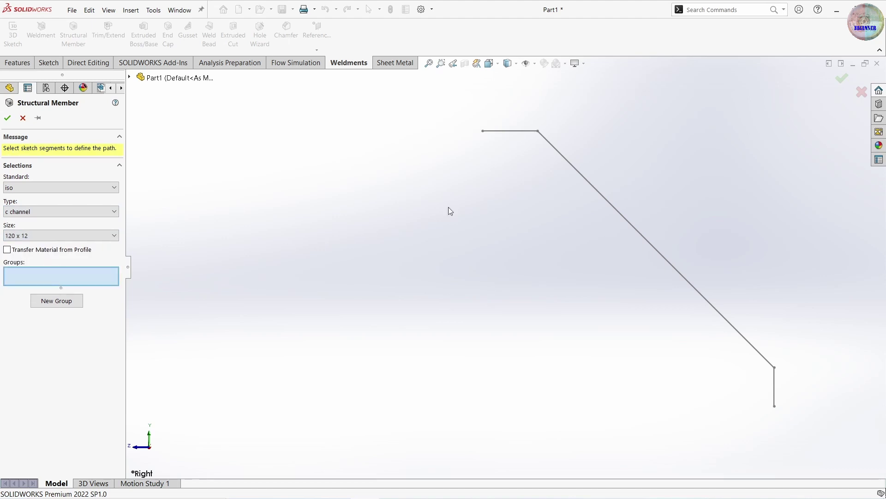
Use the horizontal, sloped and vertical lines as the path, rotate the profile 90°, and confirm
click(528, 131)
click(573, 167)
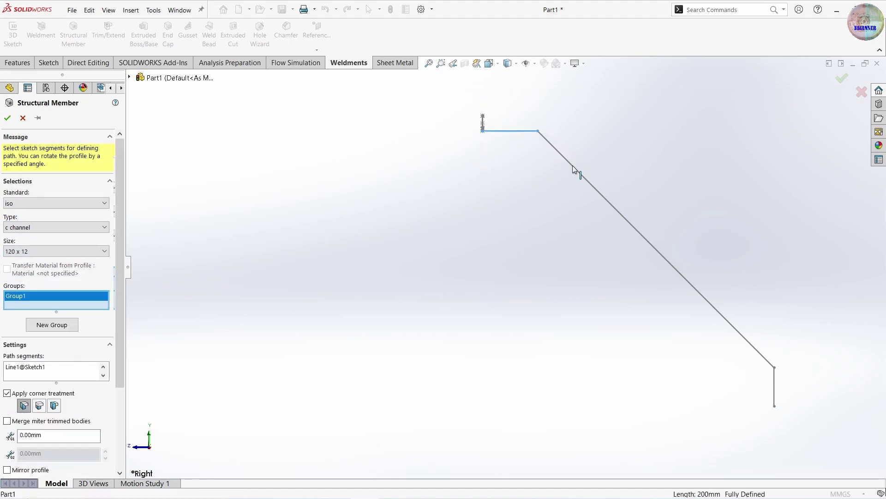
click(774, 377)
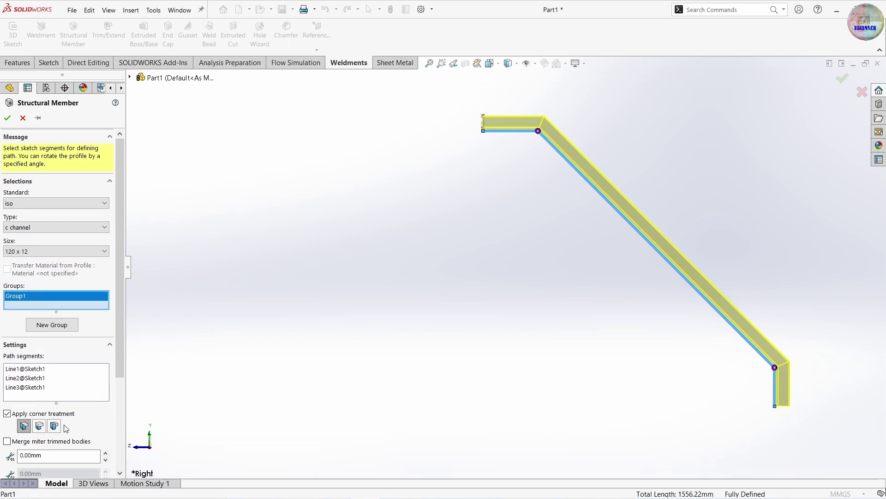
scroll(150, 396, down, 1)
scroll(788, 289, up, 3)
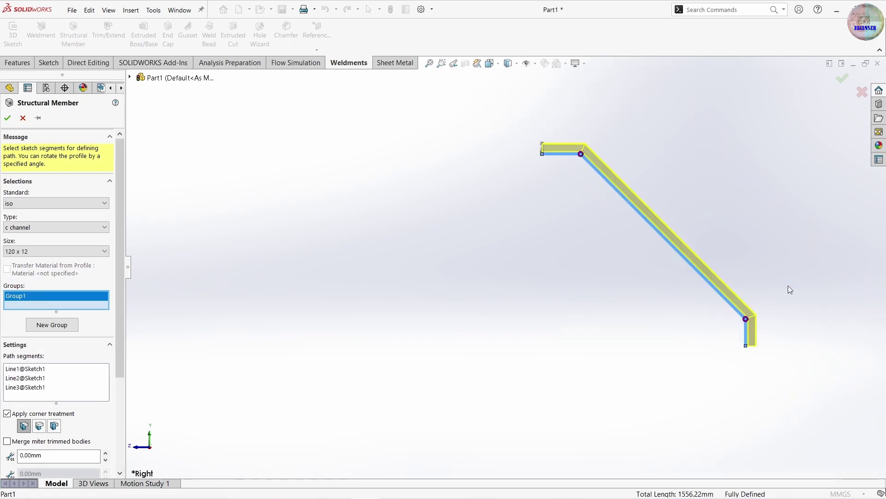
mouse_move(788, 289)
middle_down()
mouse_move(645, 326)
mouse_move(713, 325)
mouse_move(709, 316)
middle_up()
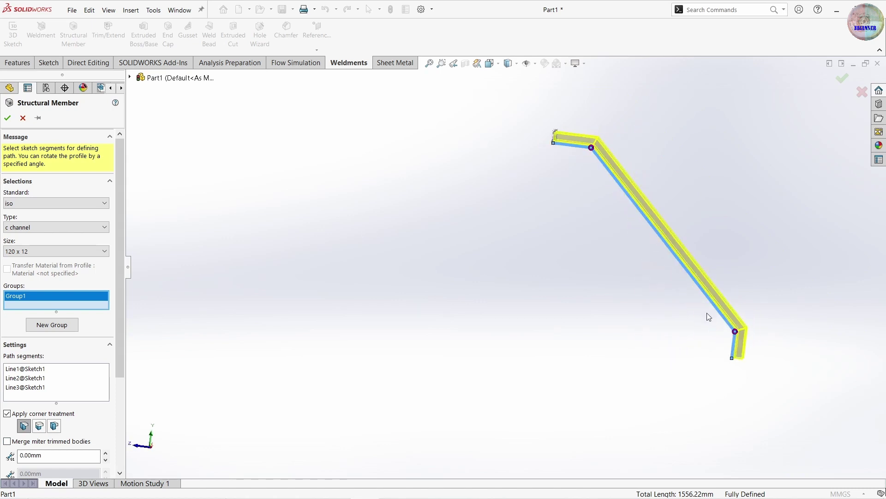
scroll(43, 420, down, 3)
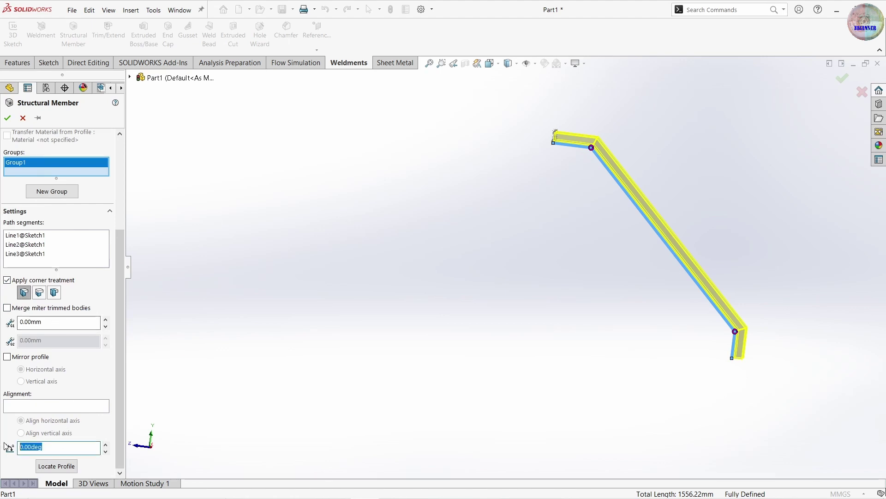
text(90)
key(Return)
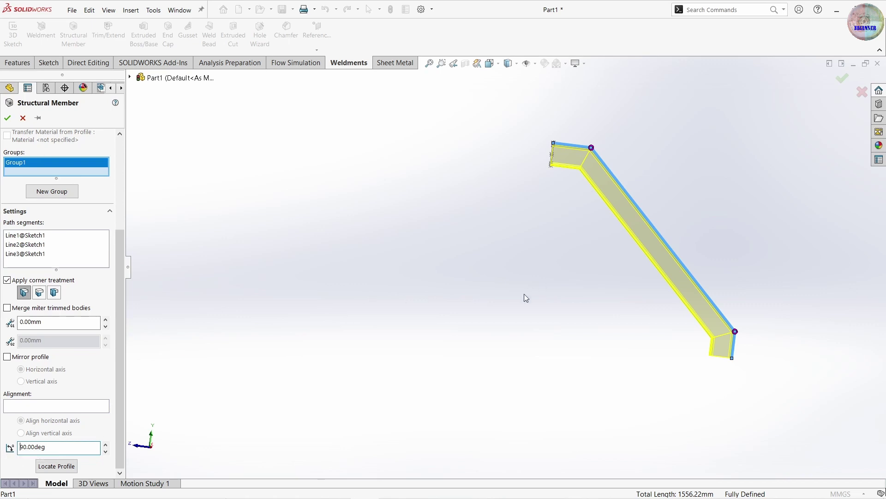
click(7, 118)
Hide Sketch1 and orbit the view to inspect the C-channel
mouse_move(679, 214)
middle_down()
mouse_move(581, 221)
mouse_move(657, 269)
mouse_move(393, 353)
mouse_move(417, 376)
middle_up()
scroll(417, 375, down, 3)
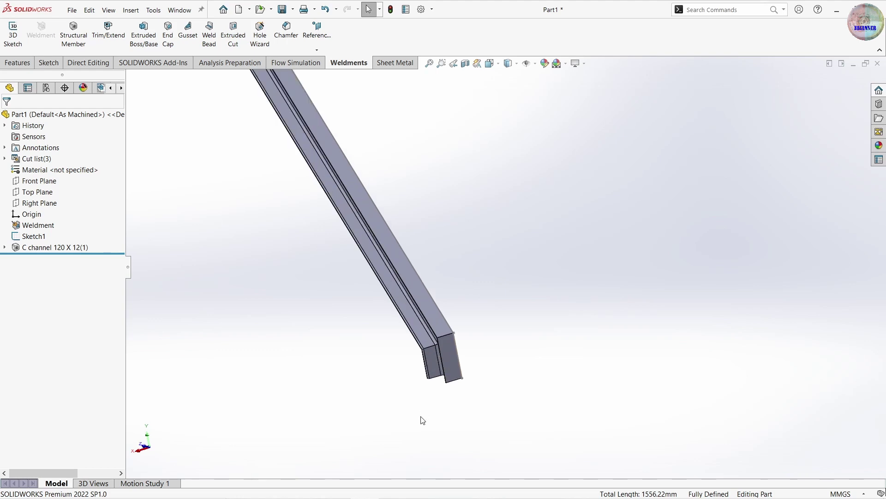
mouse_move(422, 420)
middle_down()
mouse_move(431, 382)
mouse_move(229, 318)
middle_up()
right_click(34, 238)
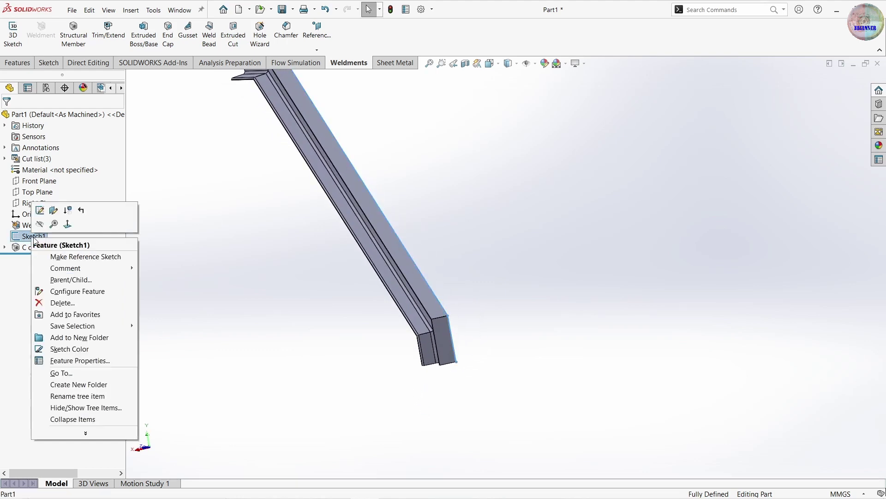
click(43, 237)
mouse_move(194, 235)
middle_down()
mouse_move(348, 340)
mouse_move(361, 333)
mouse_move(415, 356)
mouse_move(422, 384)
mouse_move(429, 308)
mouse_move(300, 301)
mouse_move(289, 259)
mouse_move(318, 217)
middle_up()
scroll(372, 342, up, 3)
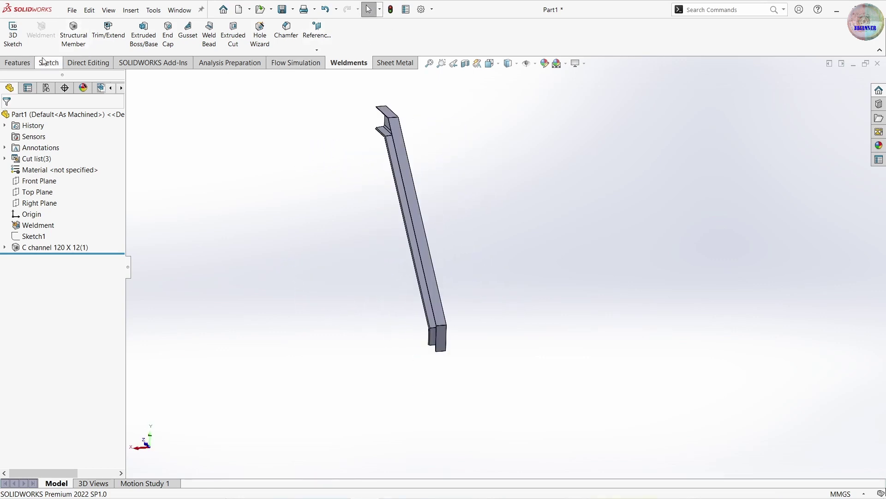
Create a reference plane offset 300 mm from the channel's side face
click(18, 63)
click(461, 51)
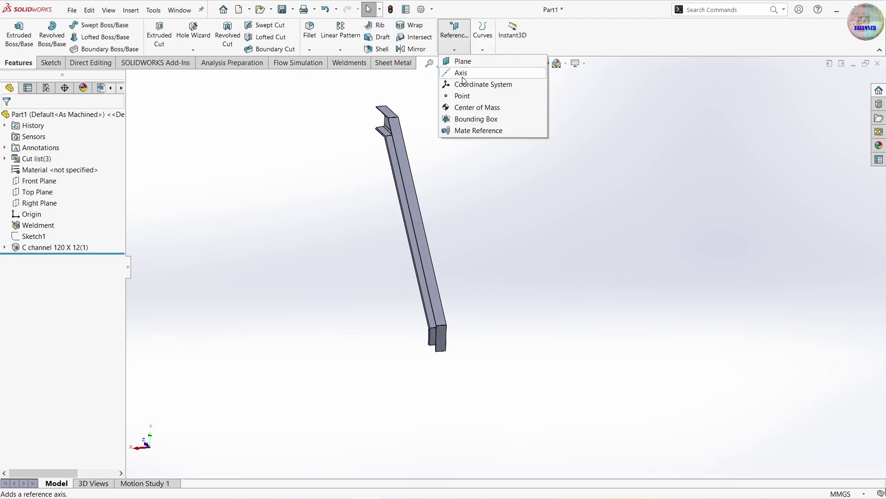
click(468, 60)
mouse_move(496, 311)
middle_down()
mouse_move(442, 290)
mouse_move(443, 253)
middle_up()
click(410, 233)
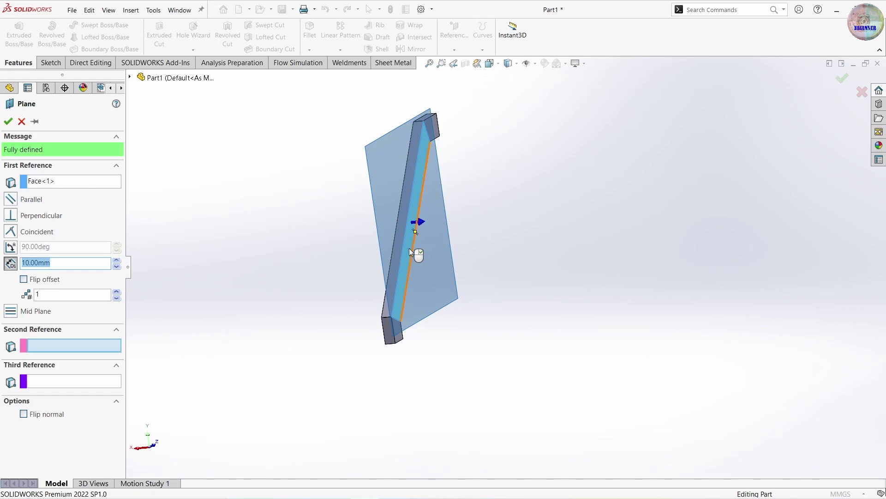
text(300)
key(Return)
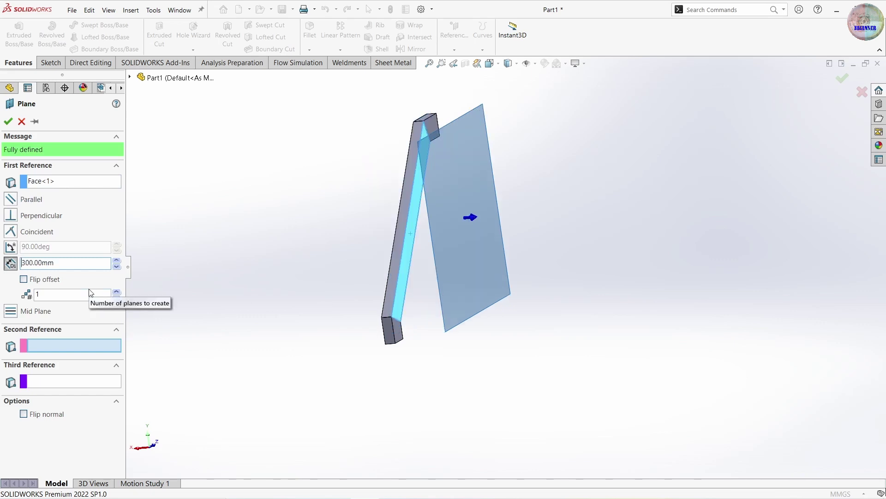
middle_drag(327, 271, 347, 262)
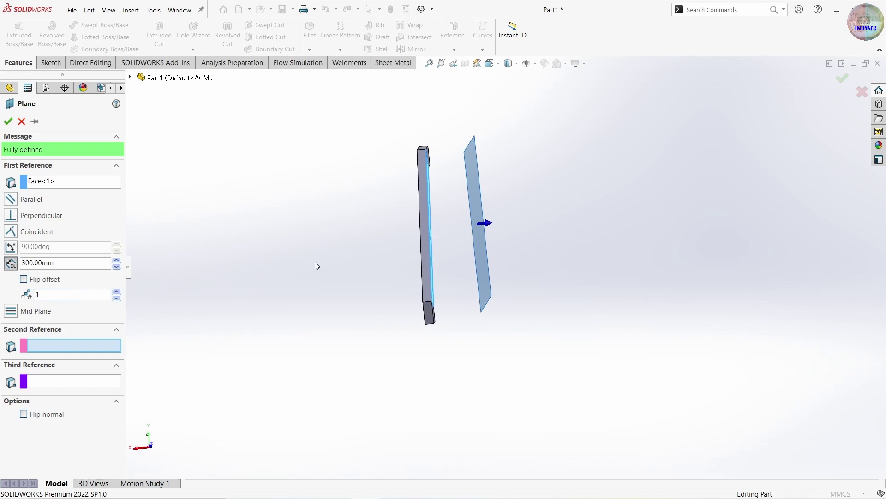
click(8, 120)
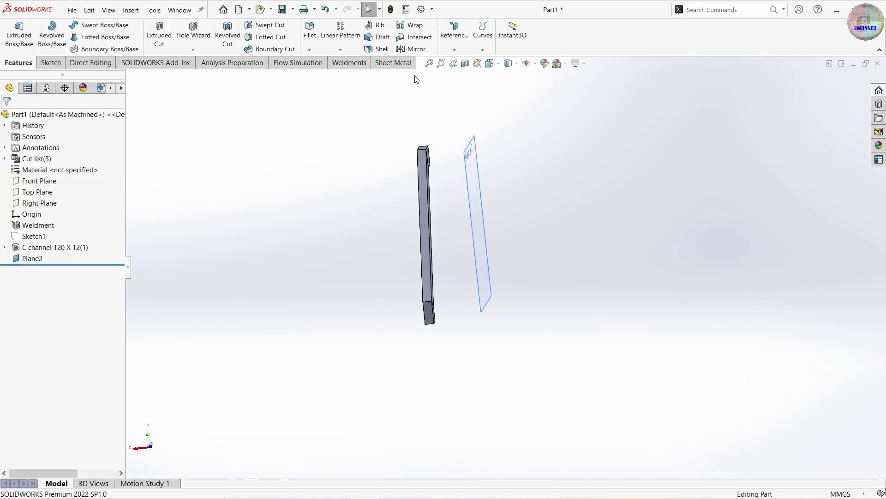
Mirror the three C-channel bodies across Plane2 to form a second stringer
click(412, 48)
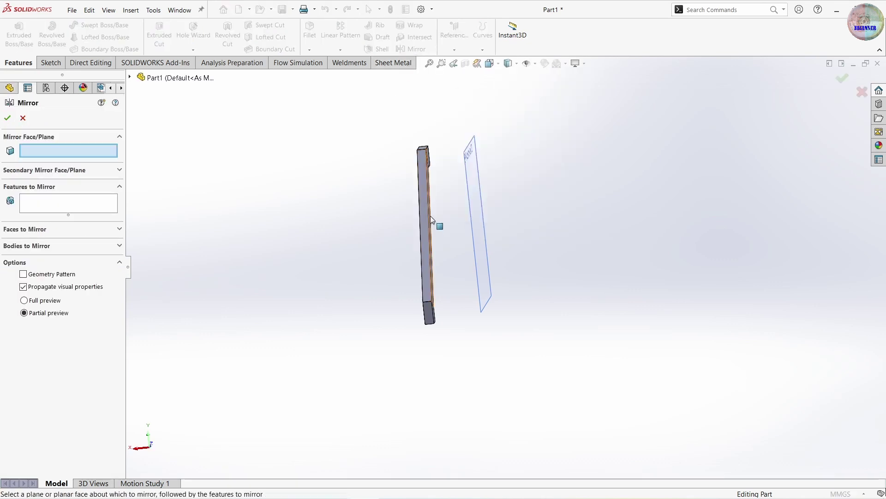
click(472, 203)
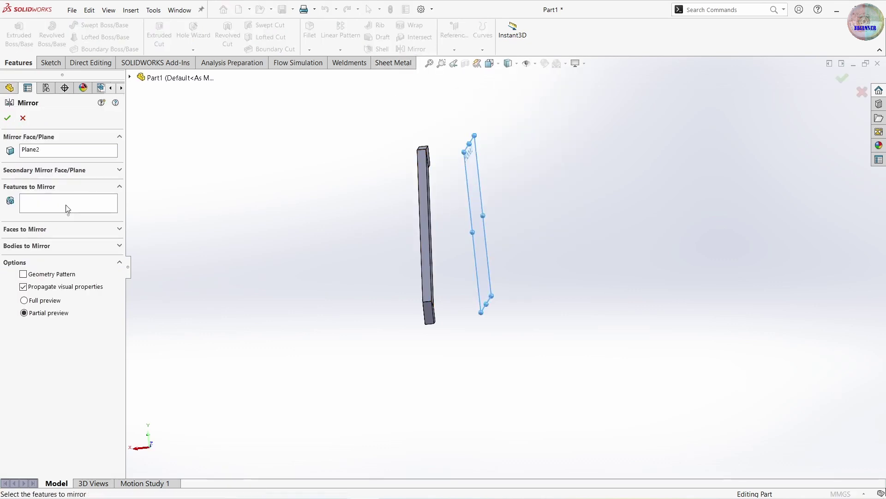
click(66, 231)
click(66, 243)
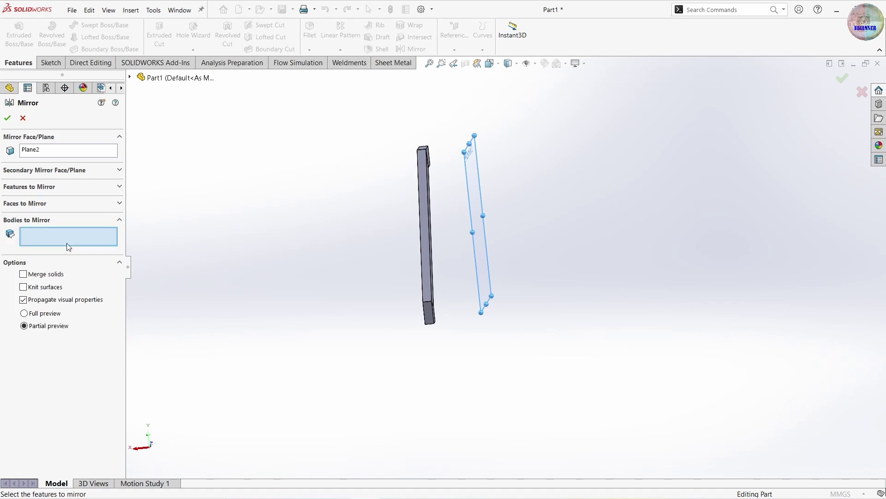
click(422, 214)
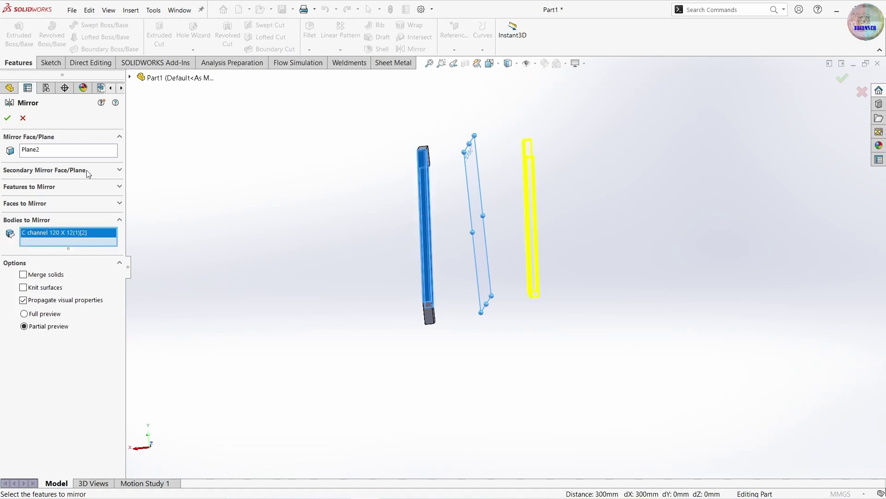
middle_drag(361, 270, 348, 277)
click(462, 165)
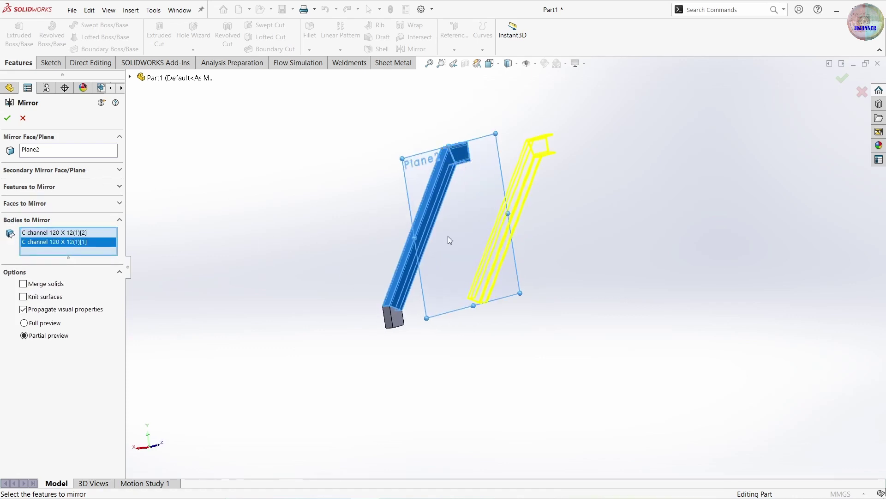
click(398, 318)
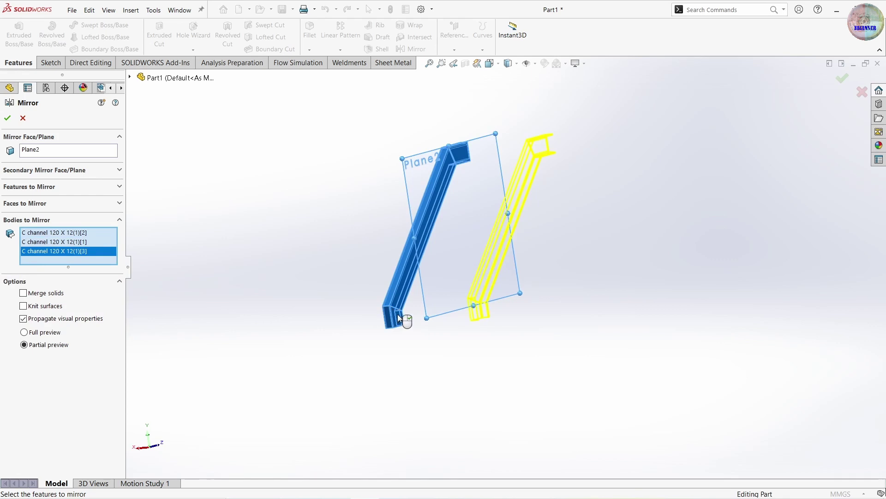
click(5, 120)
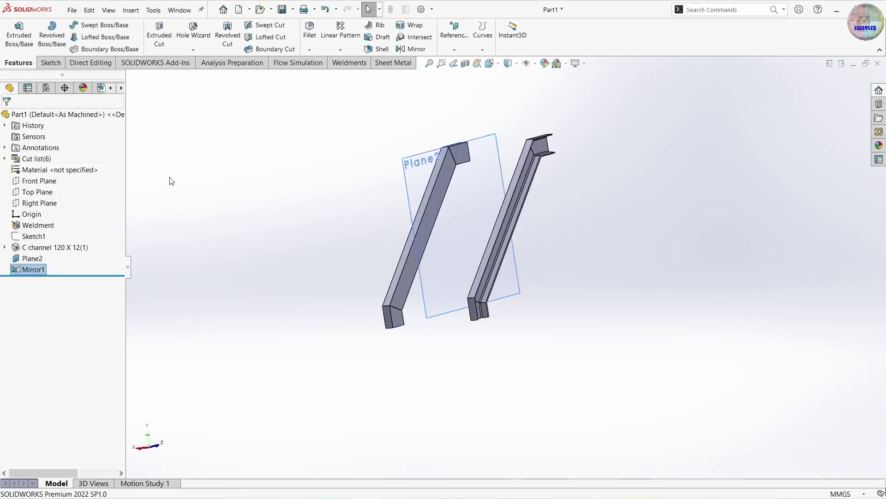
Hide Plane2 and select a stringer's top end face
right_click(39, 259)
click(55, 244)
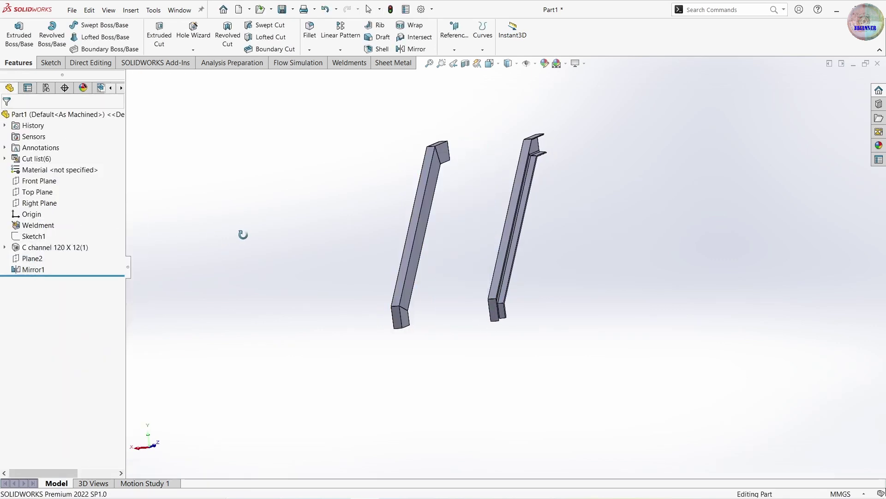
middle_drag(243, 234, 291, 262)
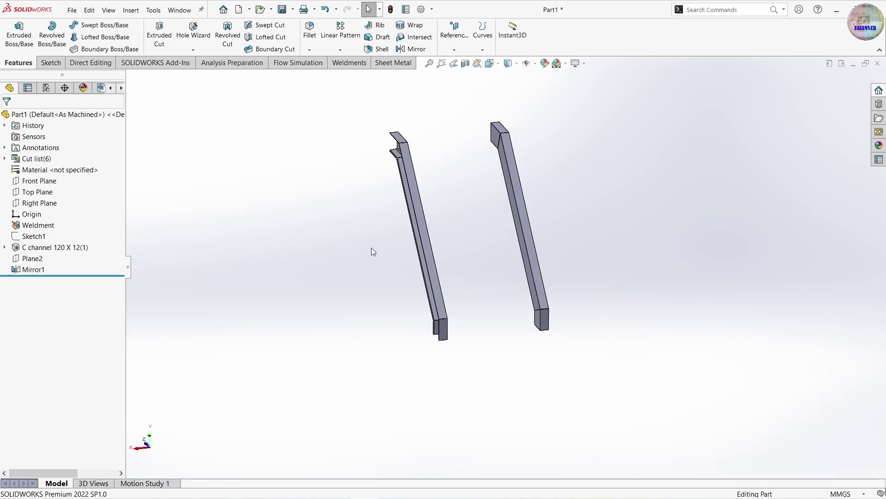
middle_drag(531, 281, 637, 318)
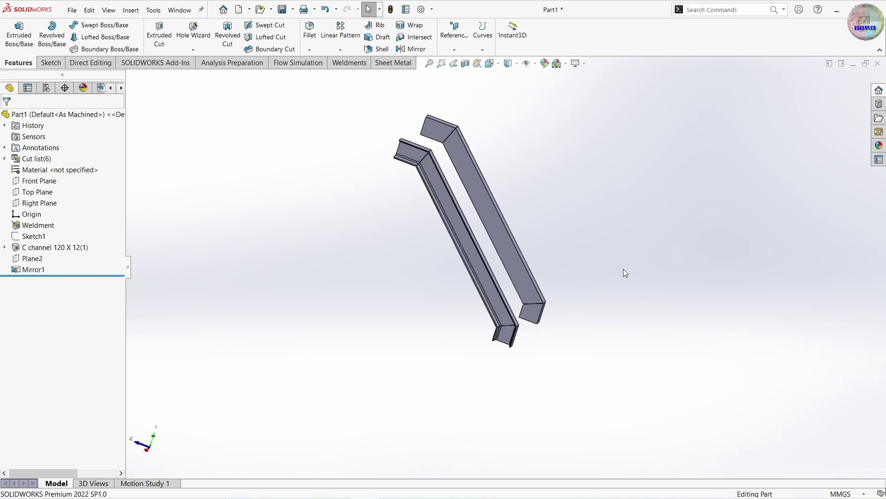
middle_drag(624, 272, 466, 125)
click(429, 134)
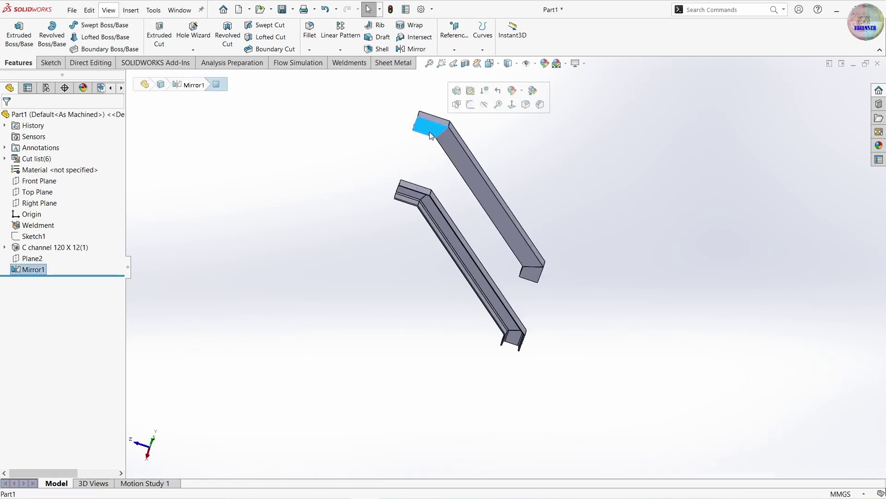
Start Sketch13 on the end face with a top-edge line and a vertical line from its corner
click(464, 104)
scroll(350, 136, down, 5)
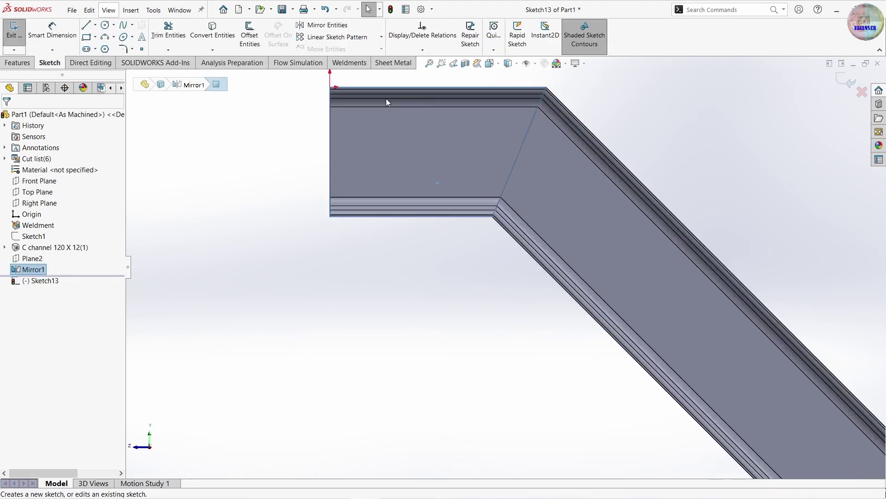
scroll(414, 225, down, 2)
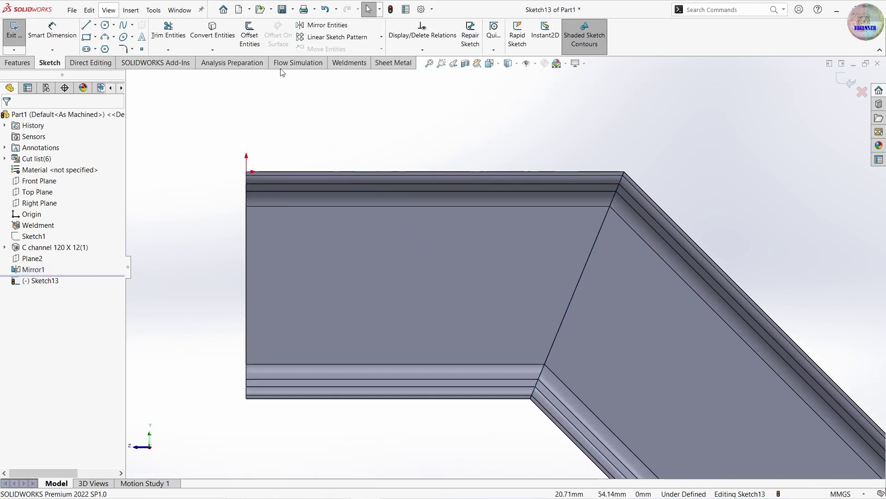
click(85, 30)
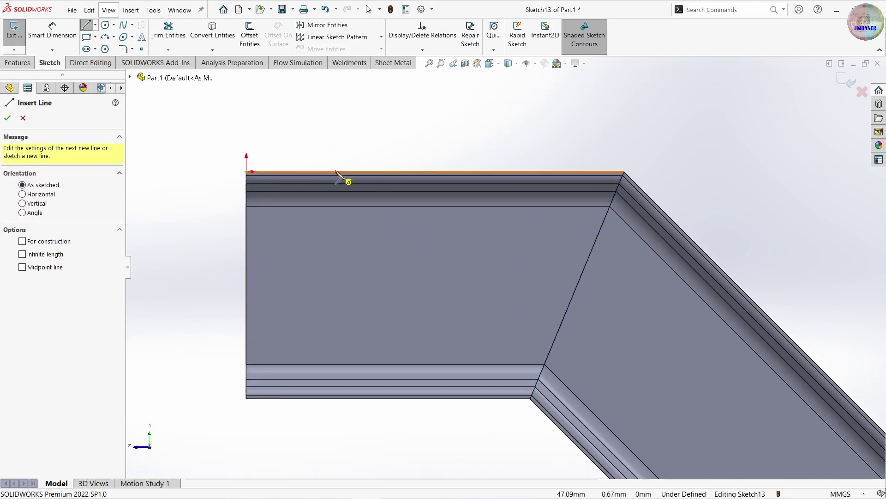
click(344, 173)
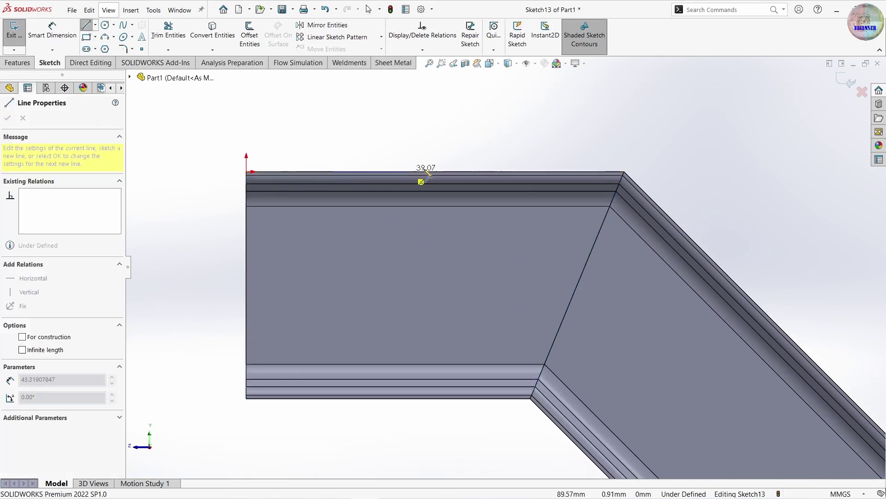
click(608, 172)
click(609, 240)
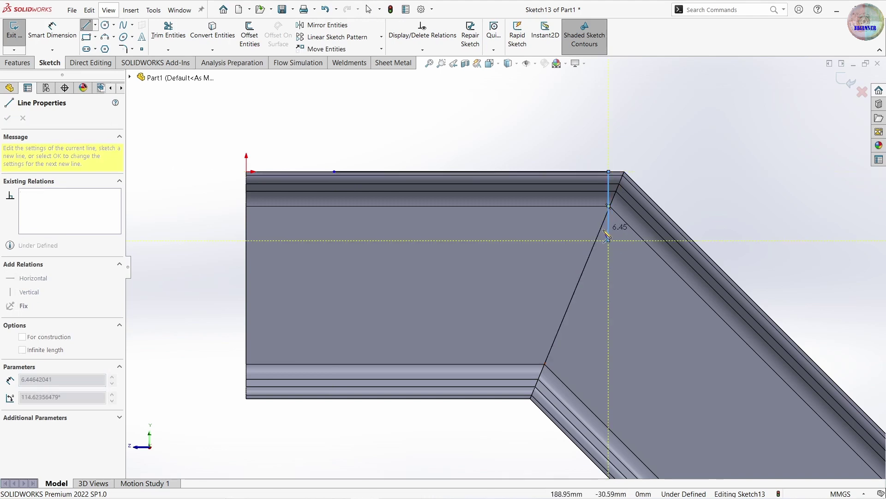
key(Escape)
Draw a second vertical post line down from the top edge
click(87, 29)
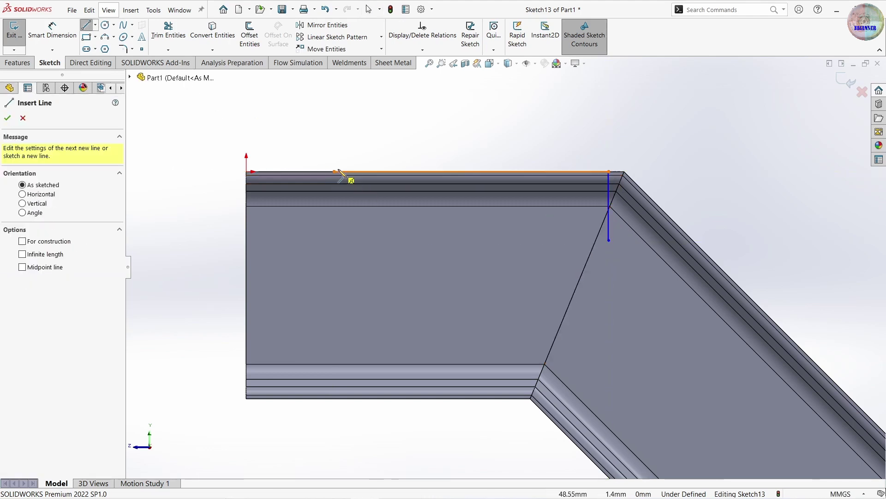
click(334, 171)
click(334, 214)
key(Escape)
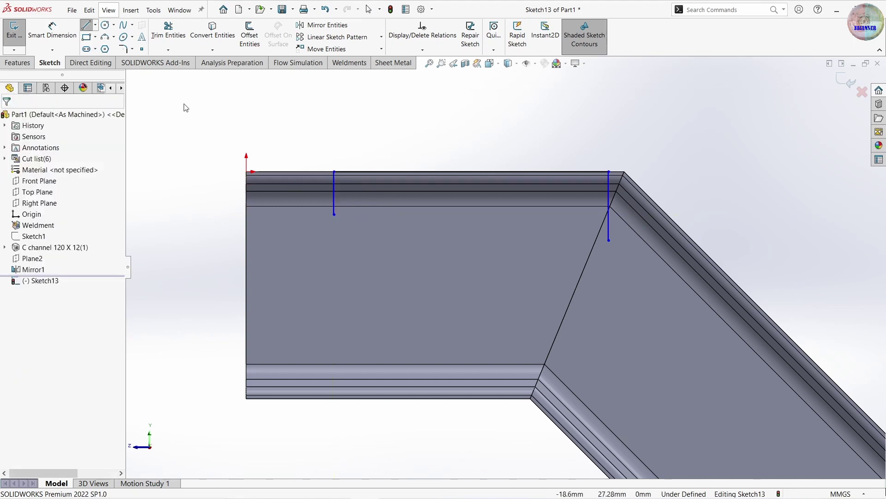
click(52, 30)
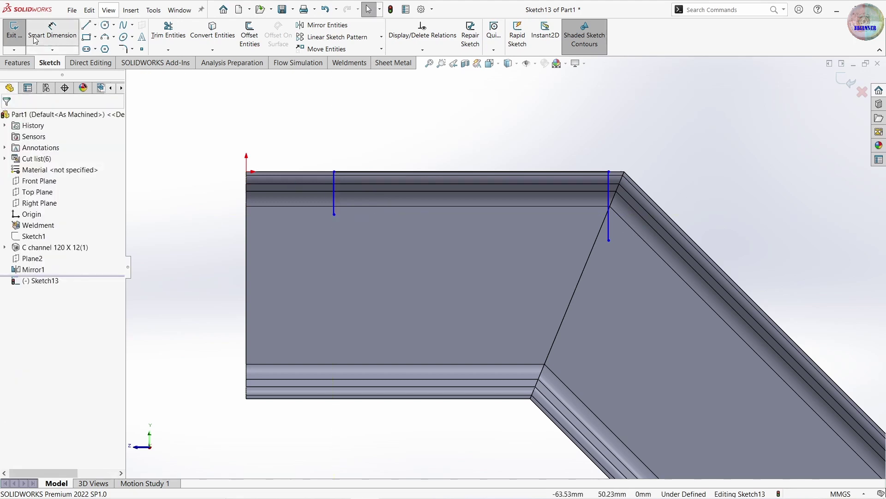
Dimension the left post 50 mm from the part's left edge and the top line 150 mm
click(333, 197)
click(248, 204)
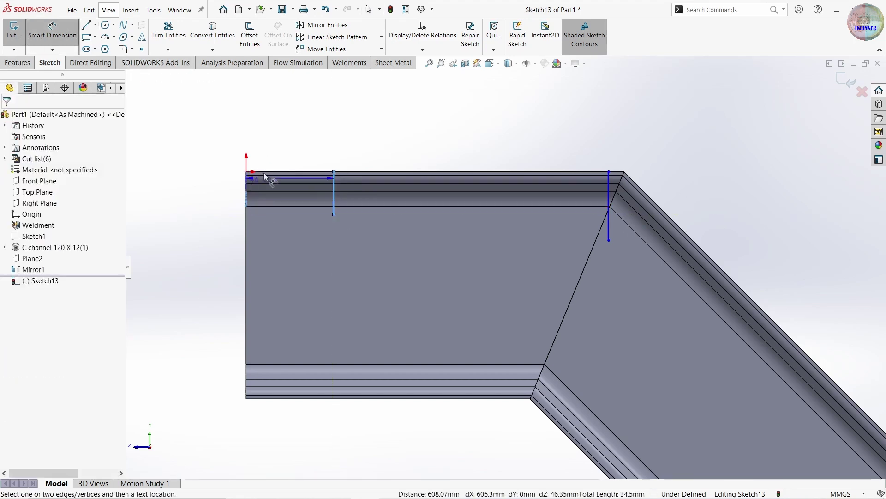
click(277, 137)
text(50)
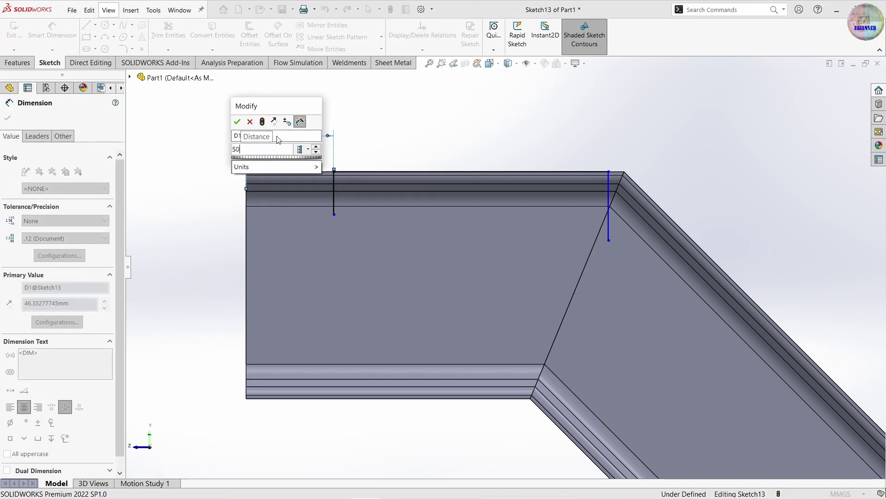
key(Return)
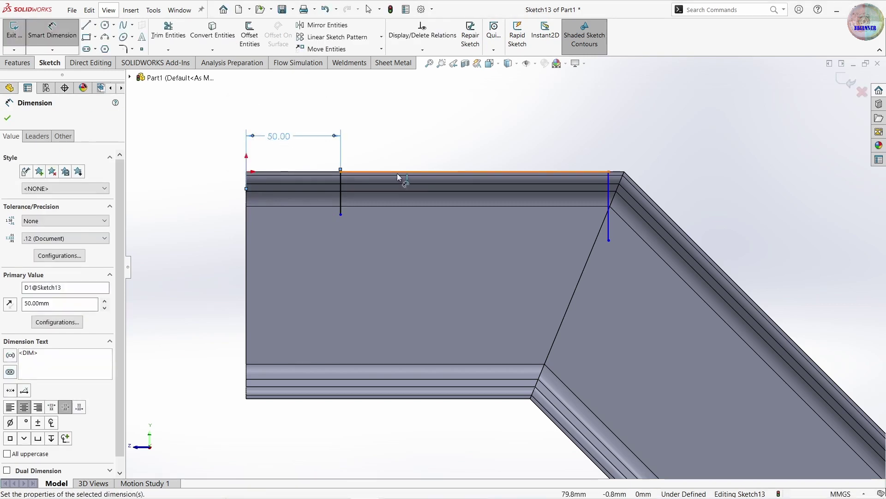
click(397, 171)
click(409, 146)
key(BackSpace)
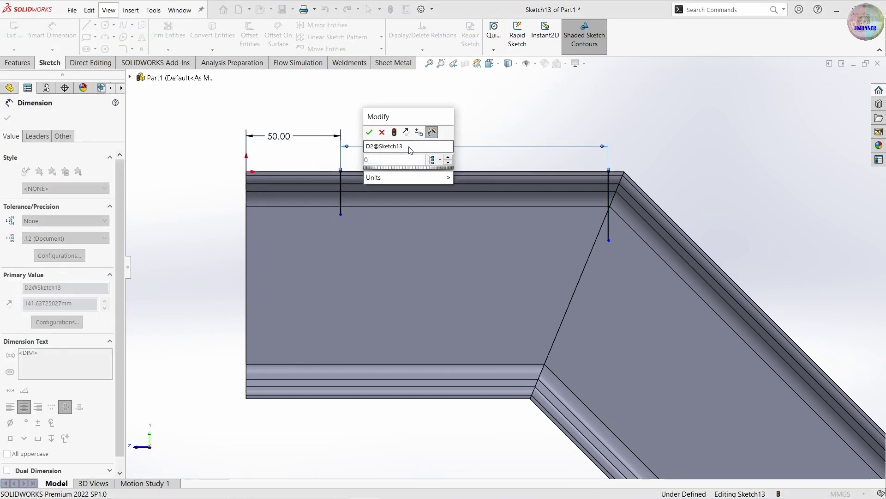
text(15)
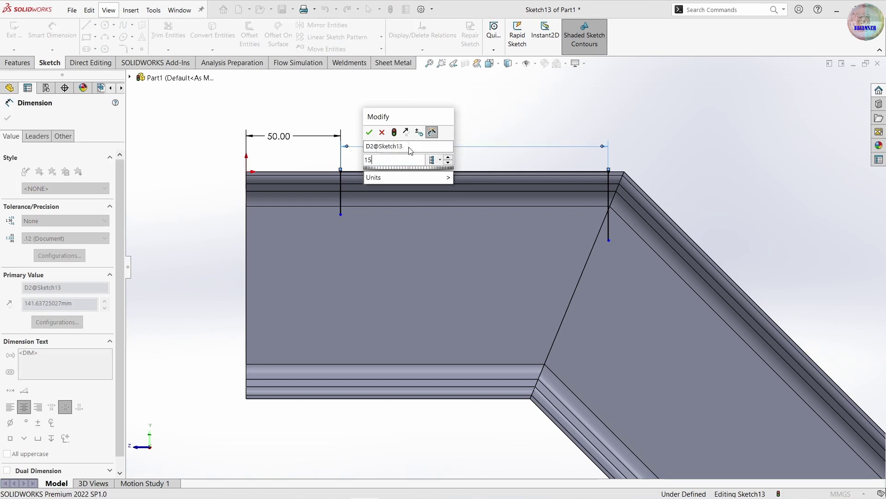
key(Return)
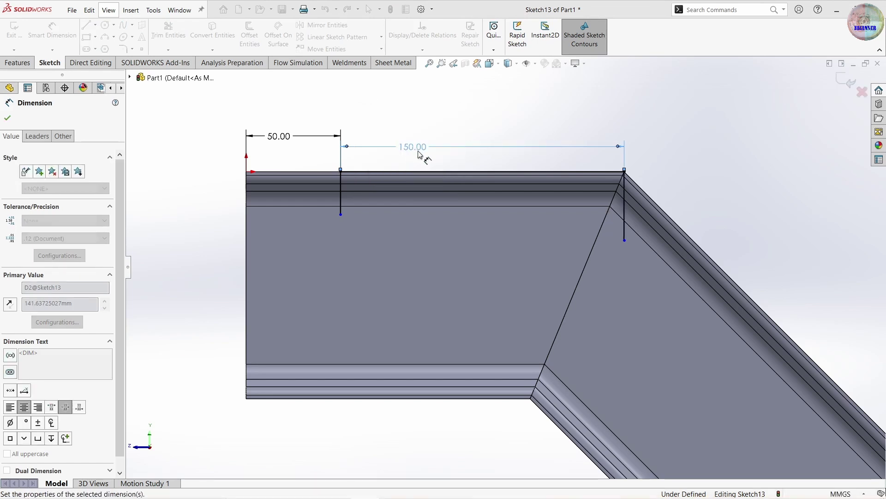
Set the post lengths to 15 mm and 40 mm, leaving Sketch13 fully defined
click(340, 198)
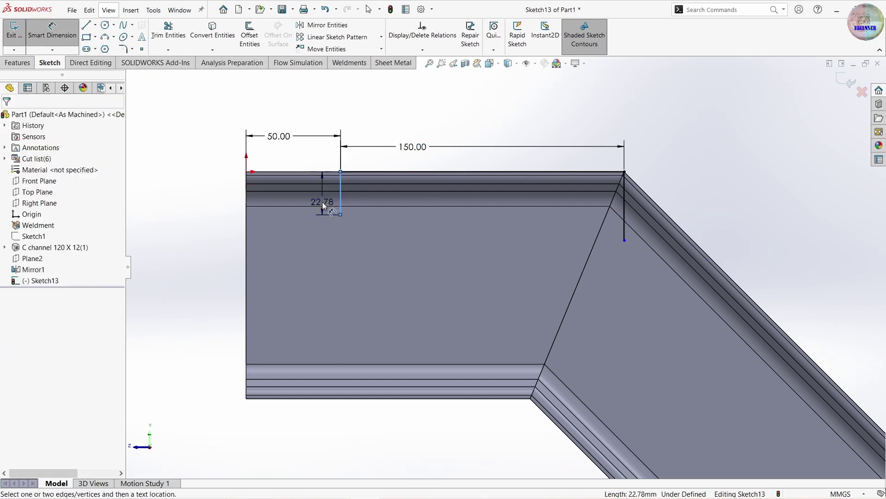
text(15)
key(Return)
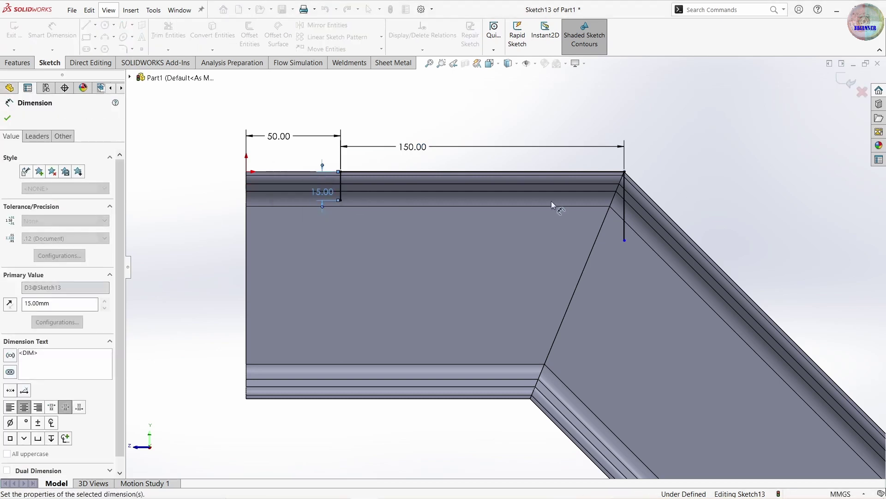
click(625, 198)
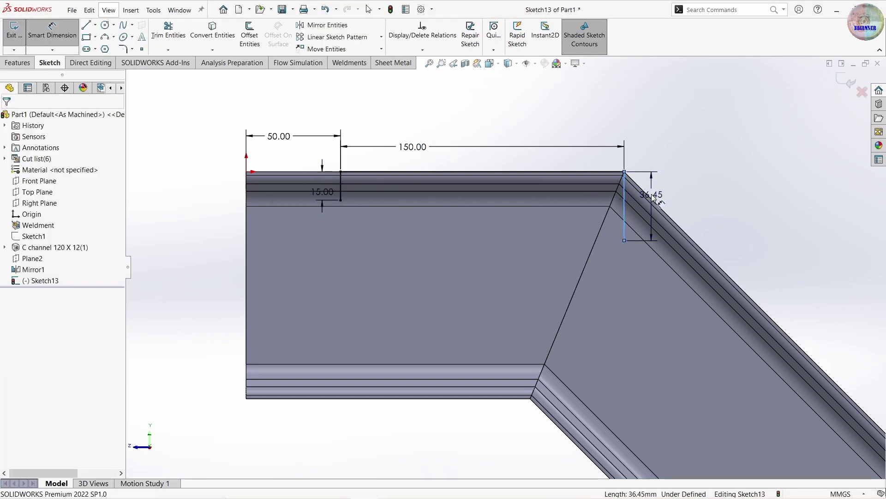
click(652, 194)
text(40)
key(Return)
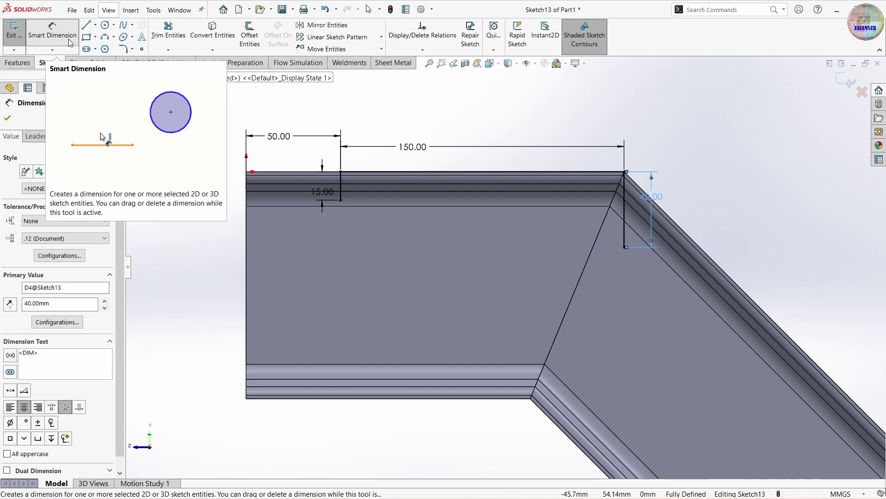
key(Escape)
click(405, 71)
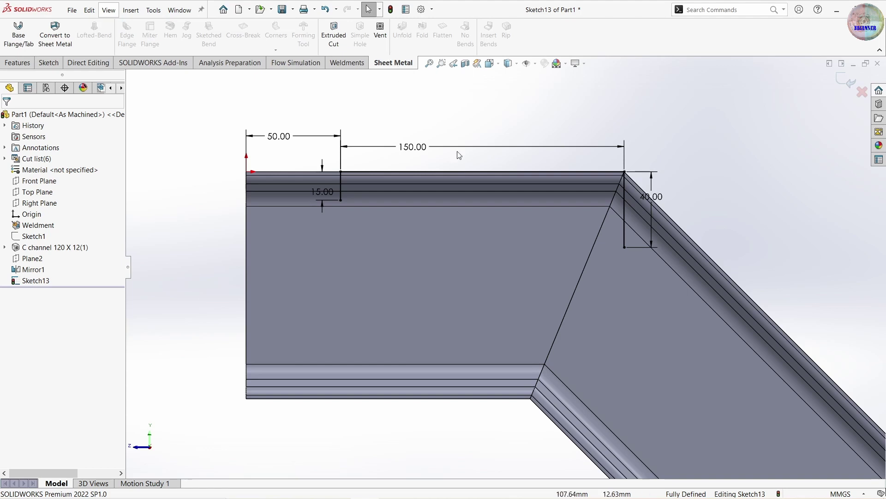
Exit Sketch13 and start a base flange running up to the opposite stringer face
click(840, 80)
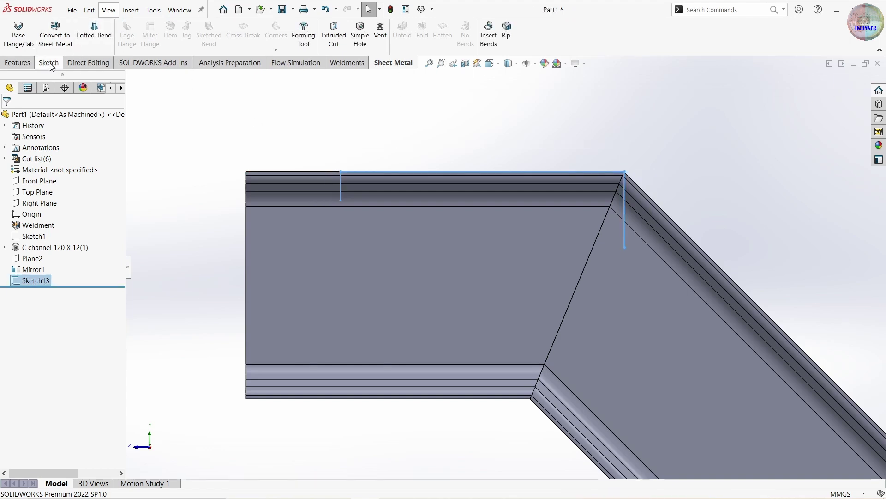
click(27, 33)
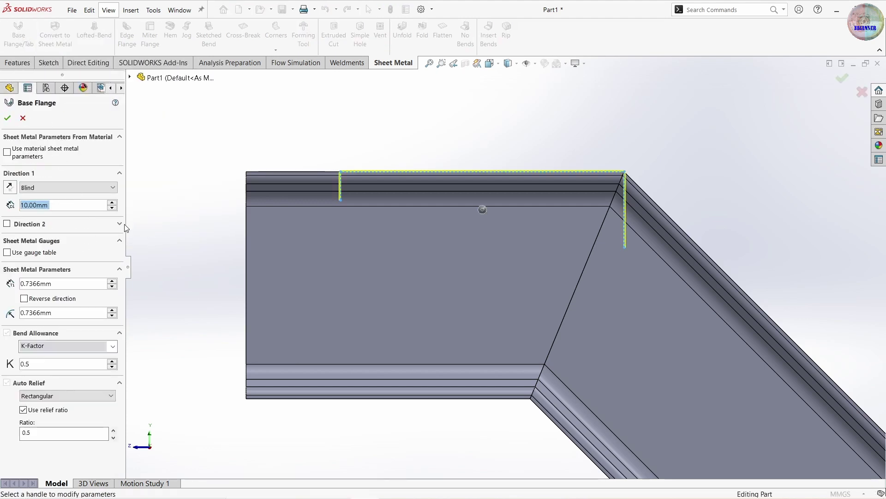
click(91, 192)
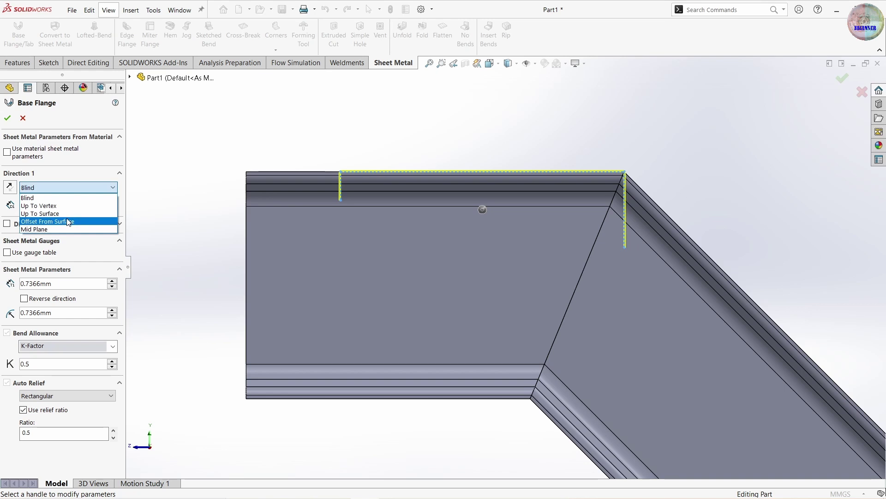
click(64, 213)
middle_drag(505, 376, 523, 270)
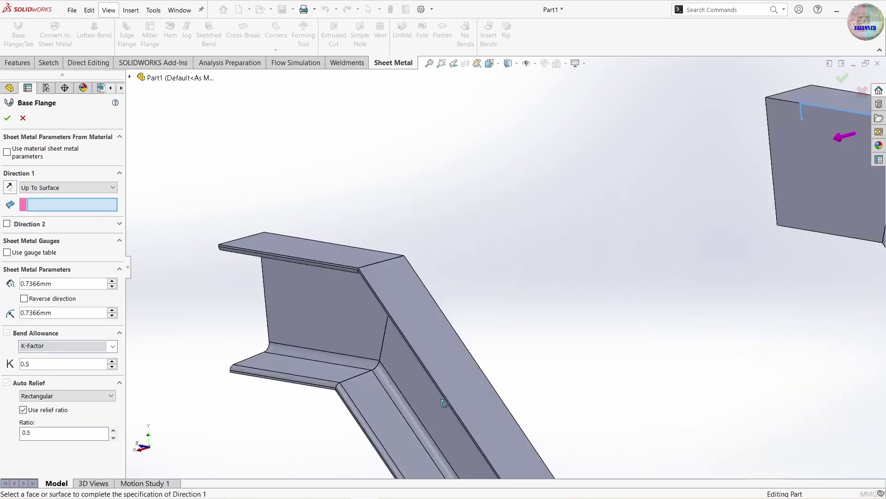
click(481, 232)
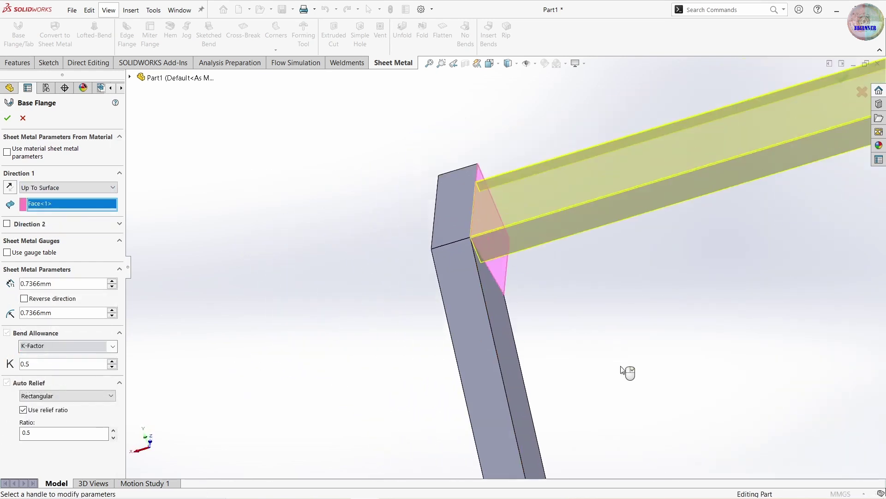
scroll(625, 372, down, 2)
mouse_move(481, 231)
middle_down()
mouse_move(625, 372)
mouse_move(533, 353)
middle_up()
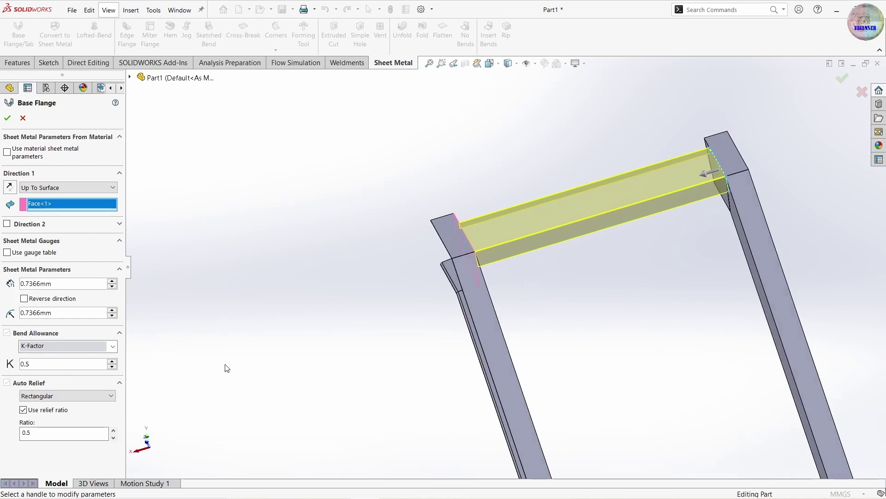
Give the base flange 4 mm thickness and 1.5 mm bend radius, and accept it
drag(52, 284, 37, 284)
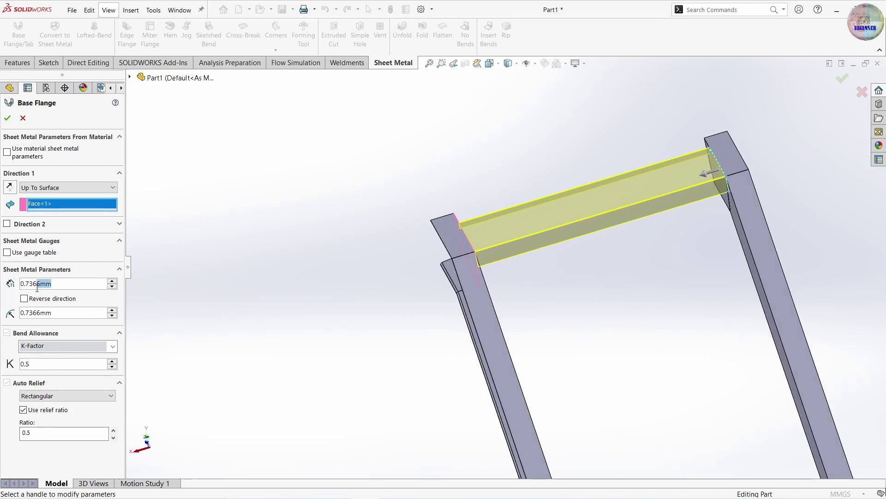
text(4)
key(Return)
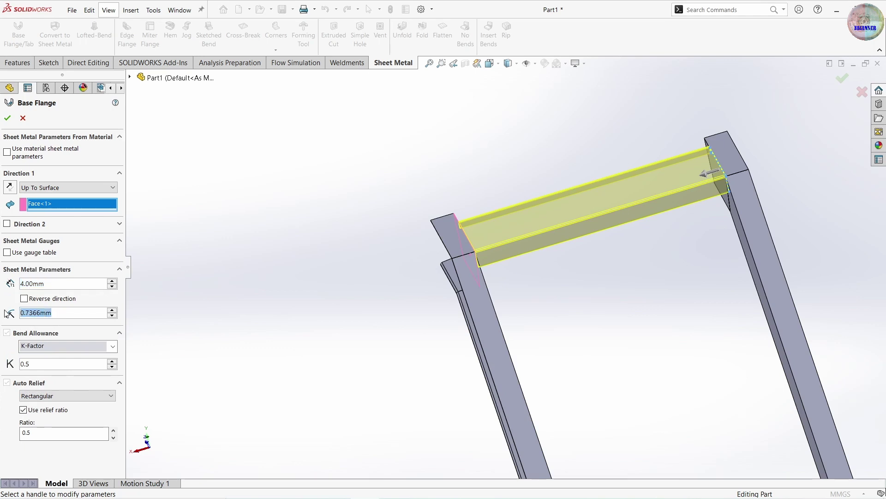
text(1)
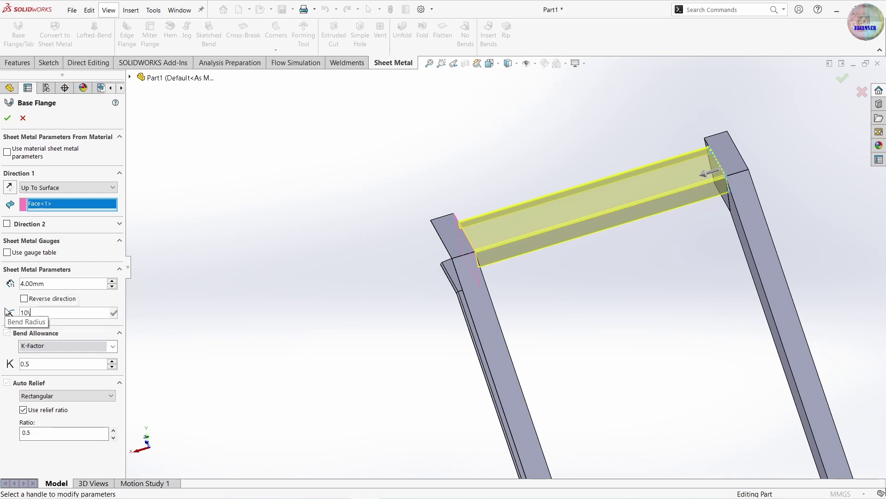
text(0)
key(BackSpace)
text(.5)
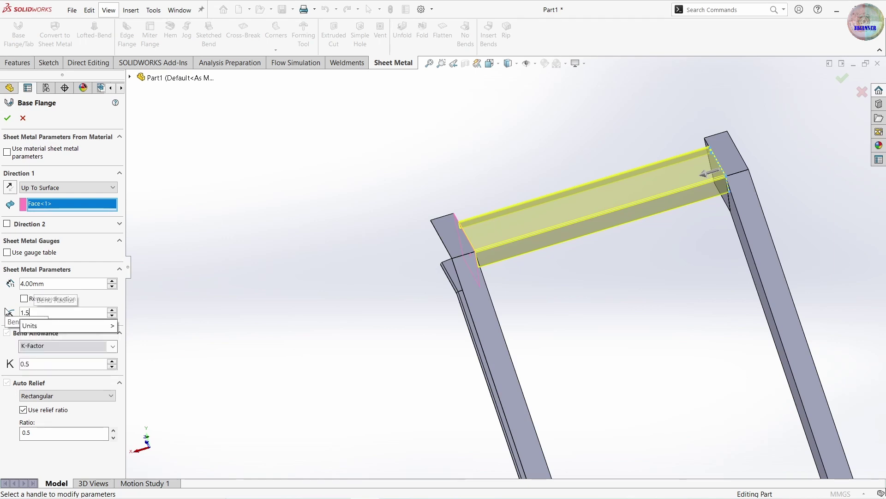
key(Return)
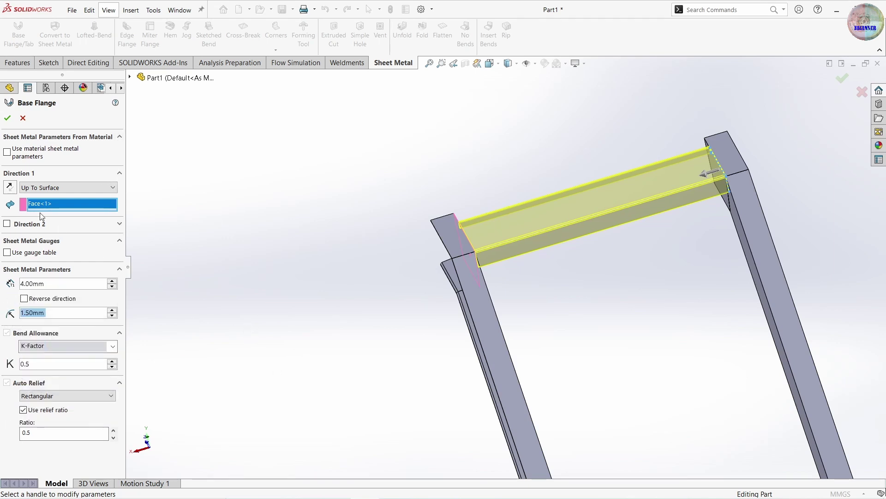
mouse_move(230, 346)
middle_down()
mouse_move(257, 380)
mouse_move(292, 322)
middle_up()
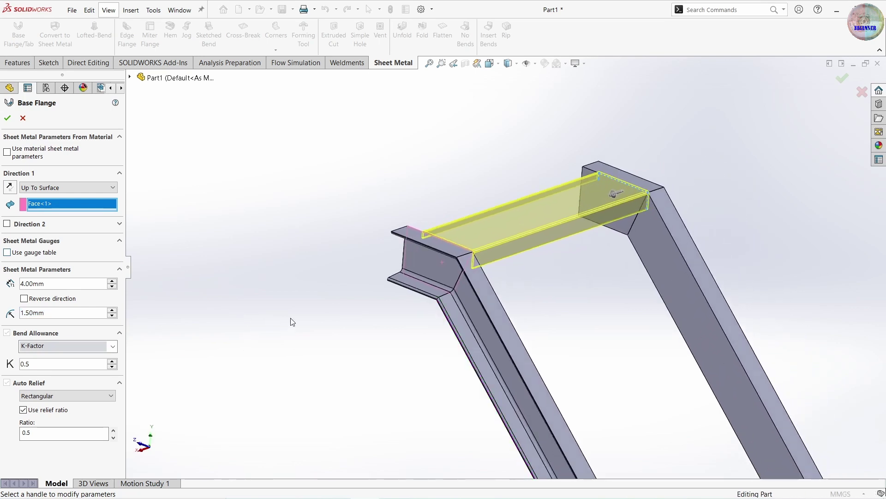
click(8, 119)
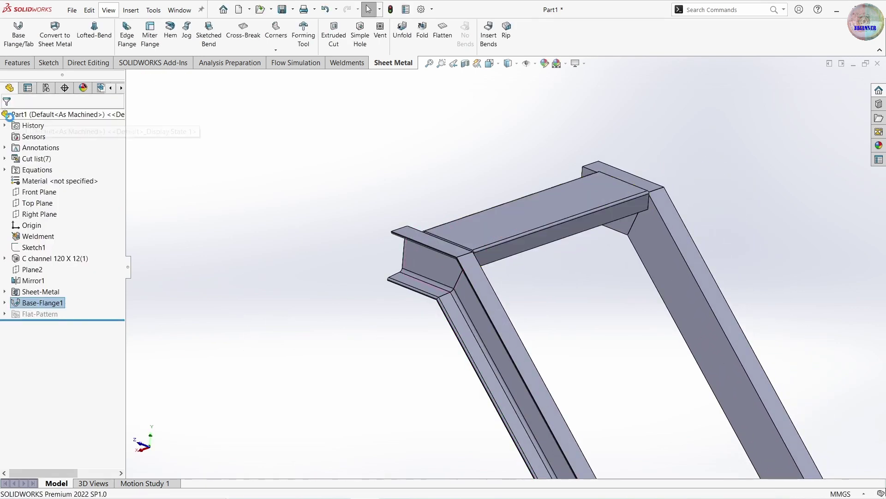
Orbit and zoom around the new base flange, then start an edge flange
mouse_move(709, 314)
middle_down()
mouse_move(596, 390)
mouse_move(467, 230)
mouse_move(531, 214)
mouse_move(647, 210)
middle_up()
scroll(644, 206, up, 3)
mouse_move(710, 176)
middle_down()
mouse_move(718, 251)
mouse_move(666, 156)
middle_up()
scroll(627, 200, down, 2)
middle_drag(628, 200, 596, 240)
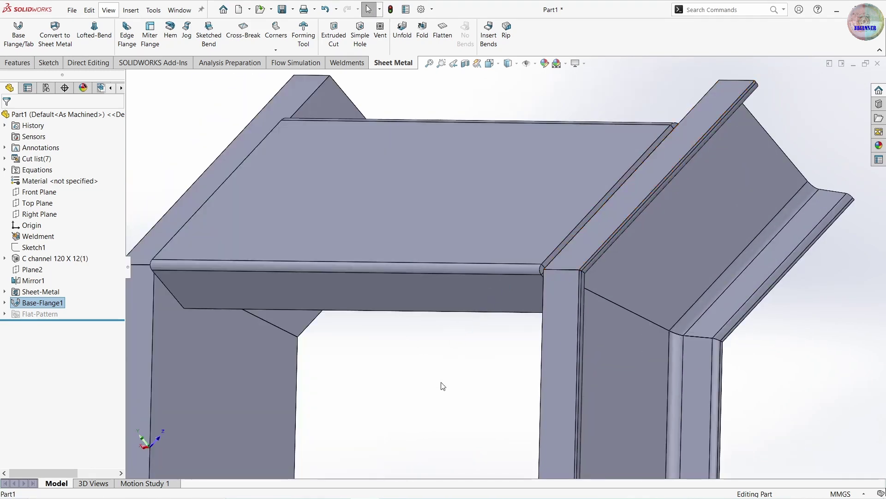
mouse_move(443, 386)
middle_down()
mouse_move(398, 336)
mouse_move(448, 338)
mouse_move(356, 239)
middle_up()
scroll(477, 300, down, 3)
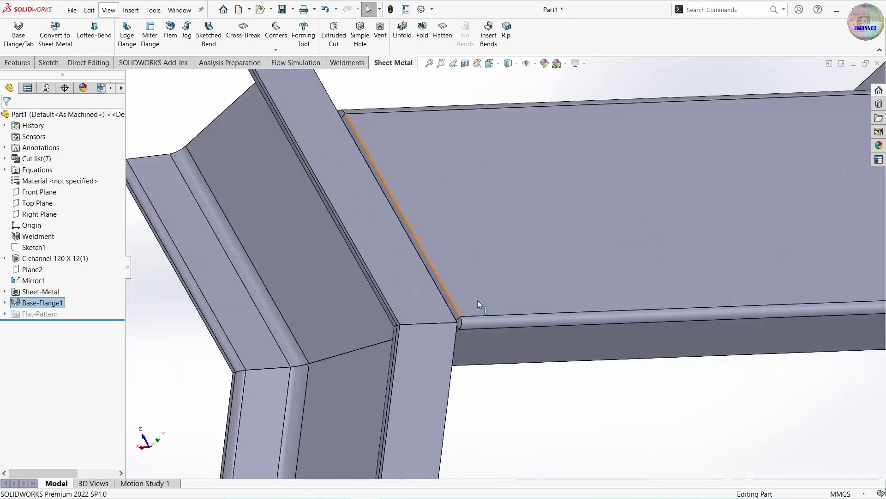
middle_drag(462, 381, 506, 381)
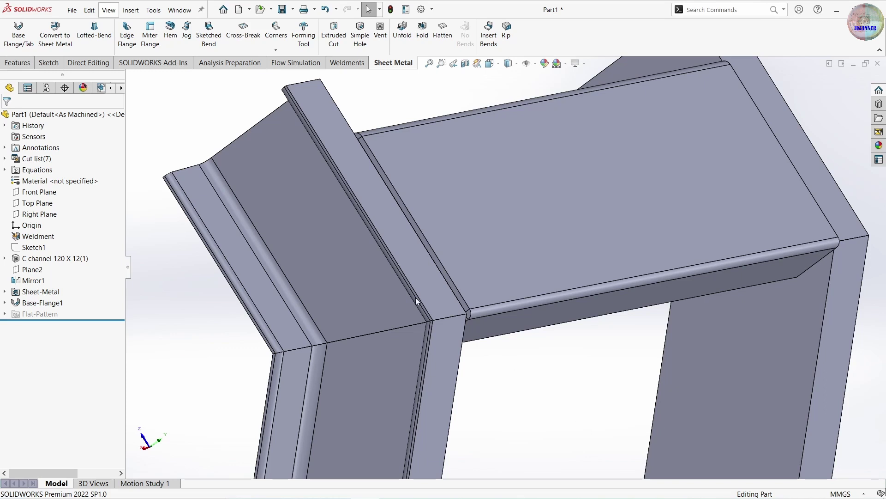
click(126, 32)
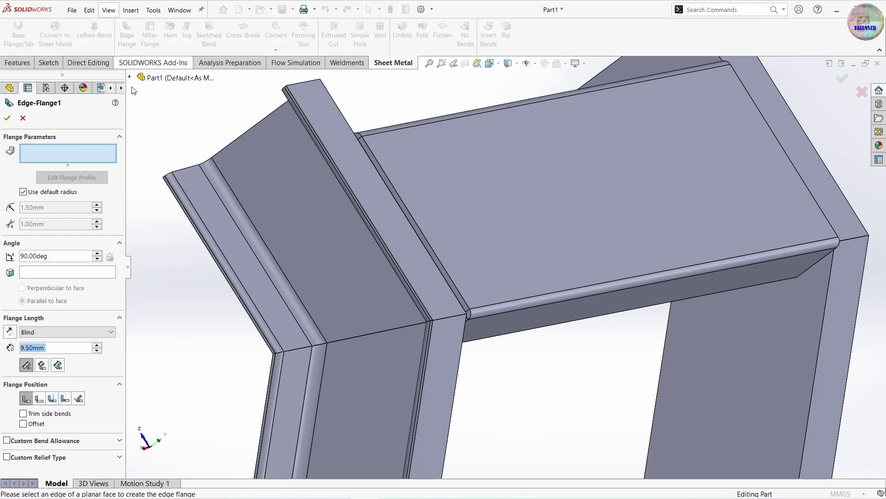
Select both end edges of the top plate for the edge flange
click(406, 209)
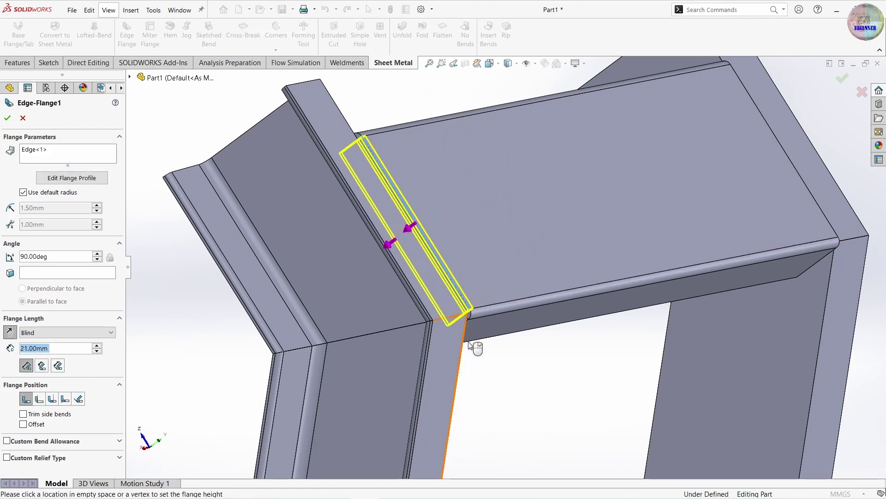
middle_drag(499, 368, 412, 235)
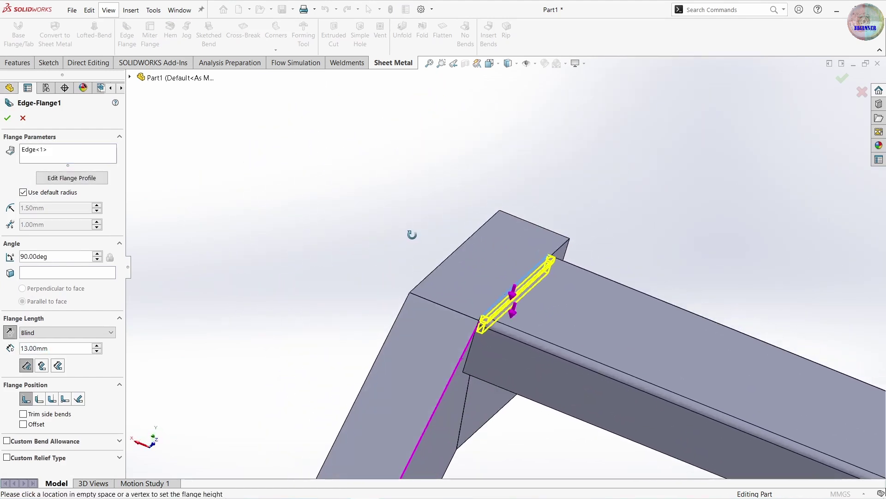
middle_drag(510, 315, 499, 404)
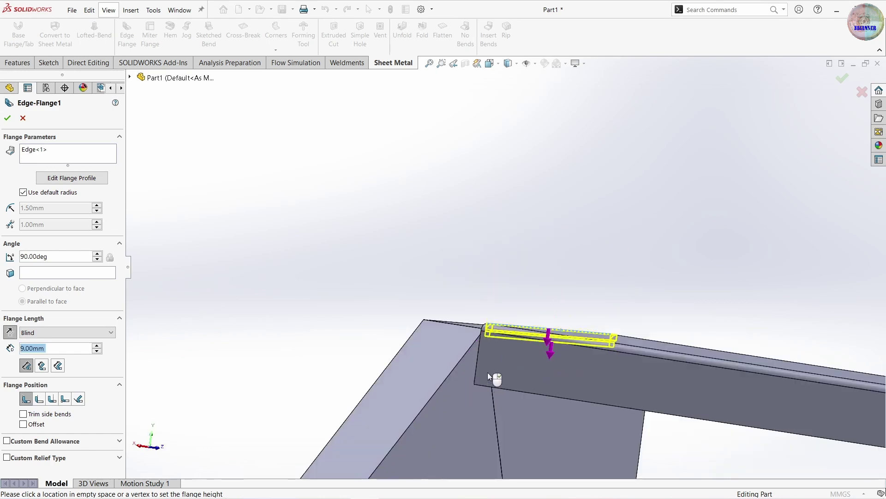
scroll(600, 436, up, 3)
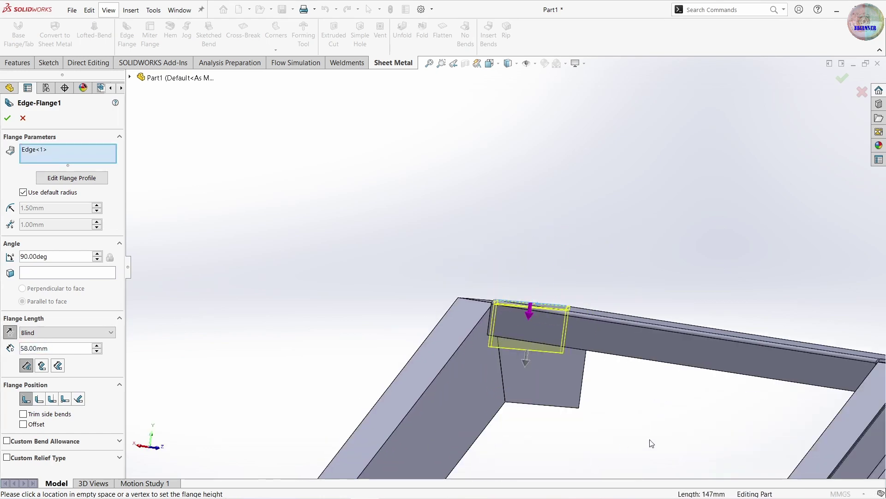
middle_drag(682, 436, 826, 275)
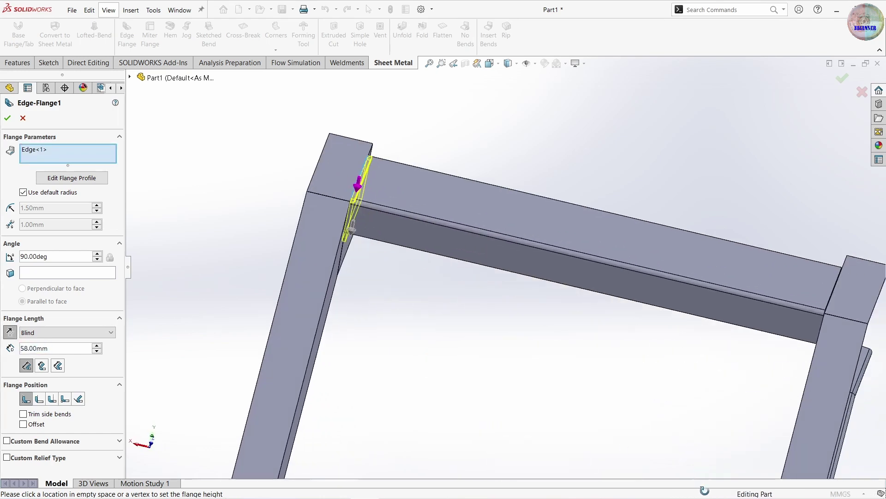
click(835, 289)
middle_drag(763, 411, 785, 384)
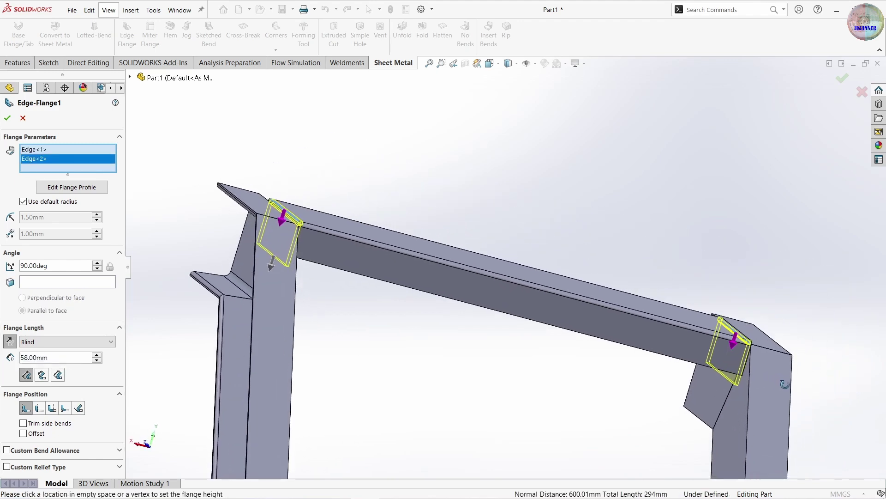
scroll(664, 441, up, 2)
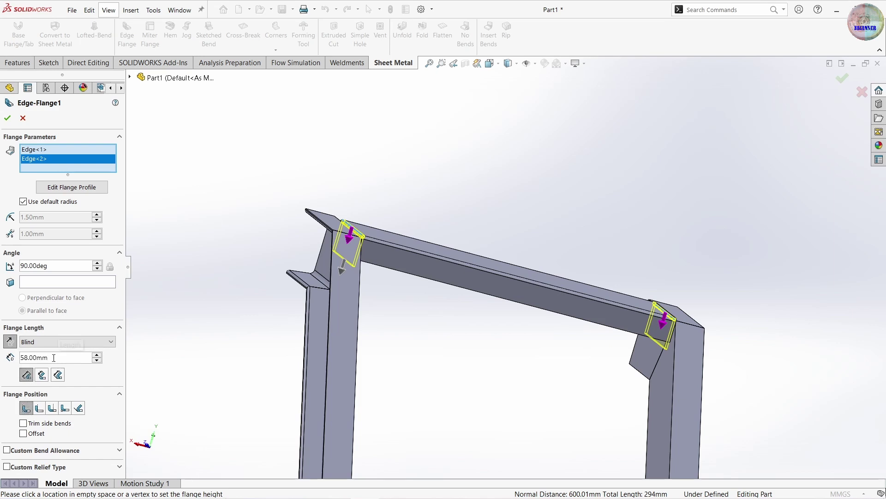
Make the edge flanges 90 mm long with outer virtual sharp and accept them
click(42, 375)
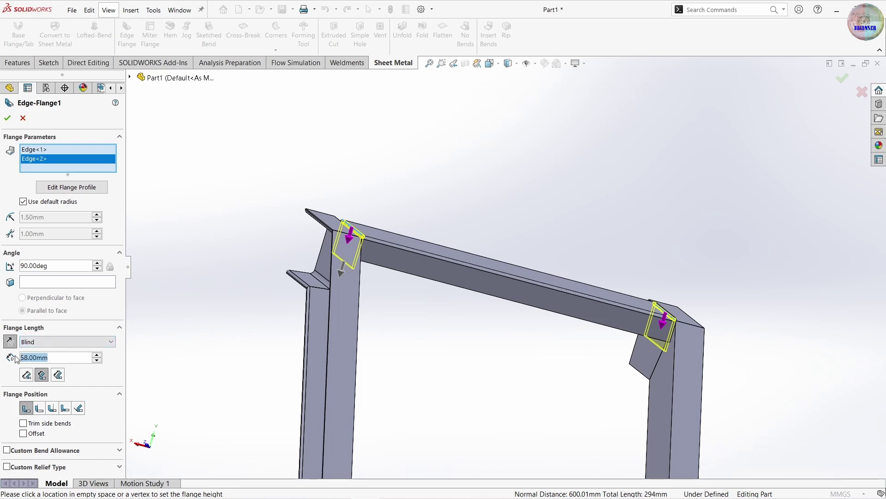
text(90)
key(Return)
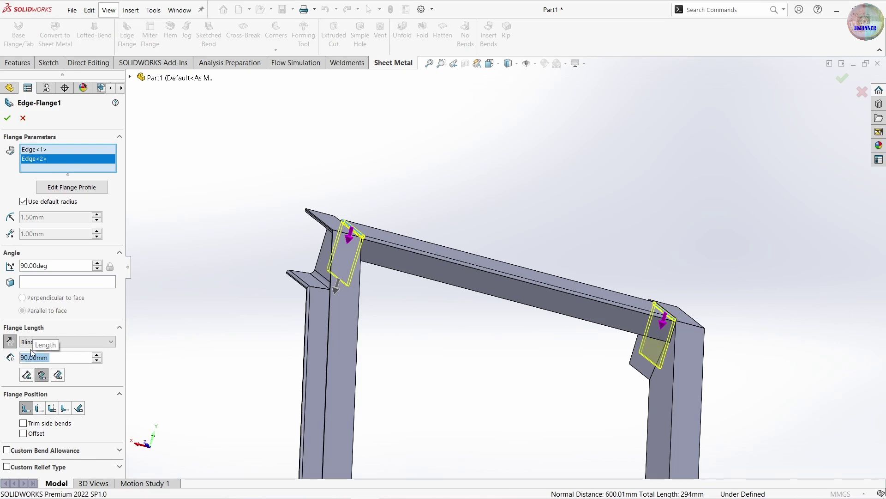
scroll(438, 391, up, 2)
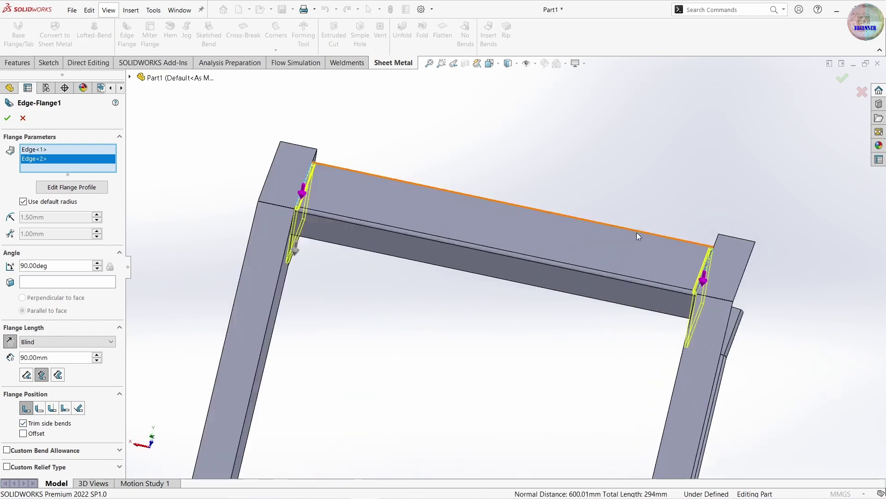
middle_drag(526, 323, 623, 267)
scroll(625, 316, down, 3)
middle_drag(626, 317, 621, 304)
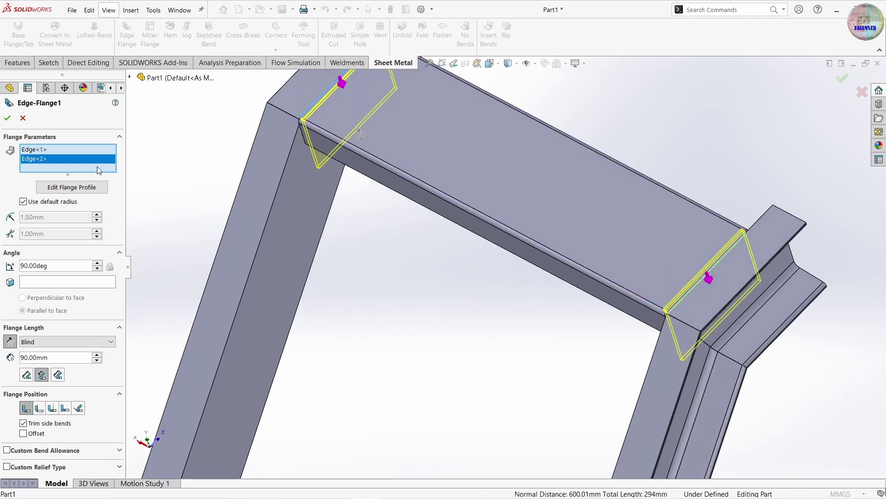
click(8, 119)
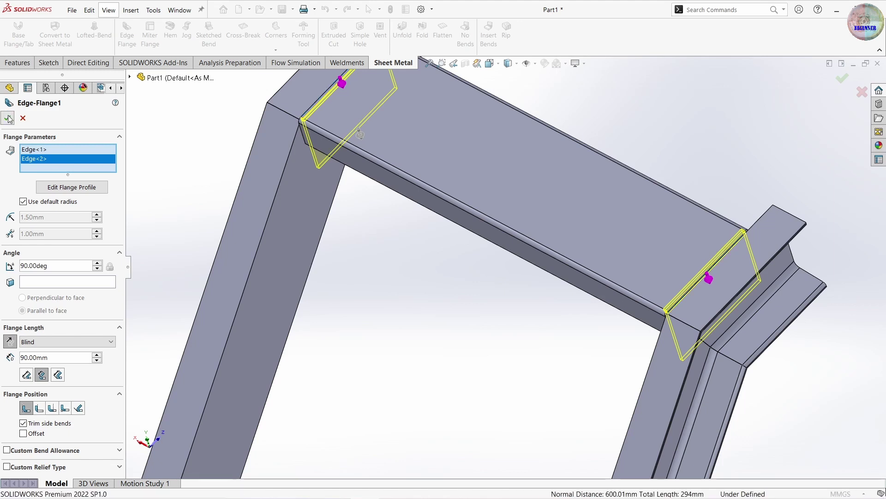
scroll(586, 317, down, 3)
scroll(569, 351, down, 2)
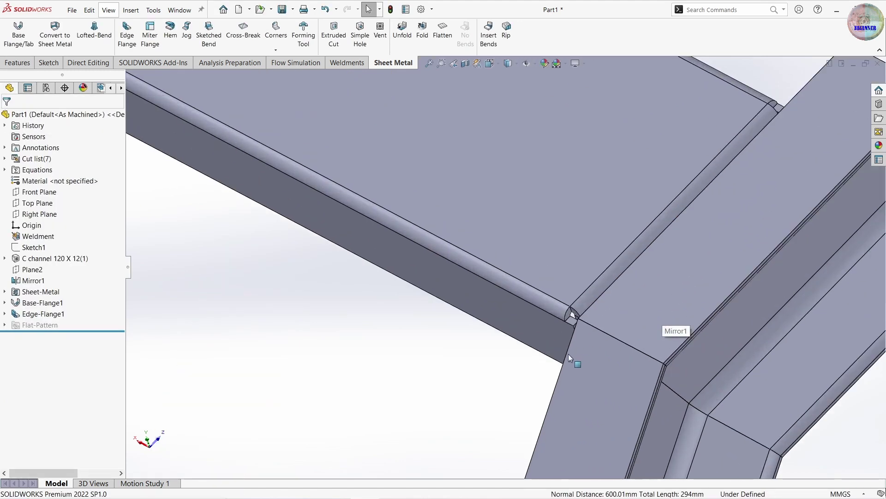
scroll(564, 340, up, 1)
scroll(552, 353, up, 1)
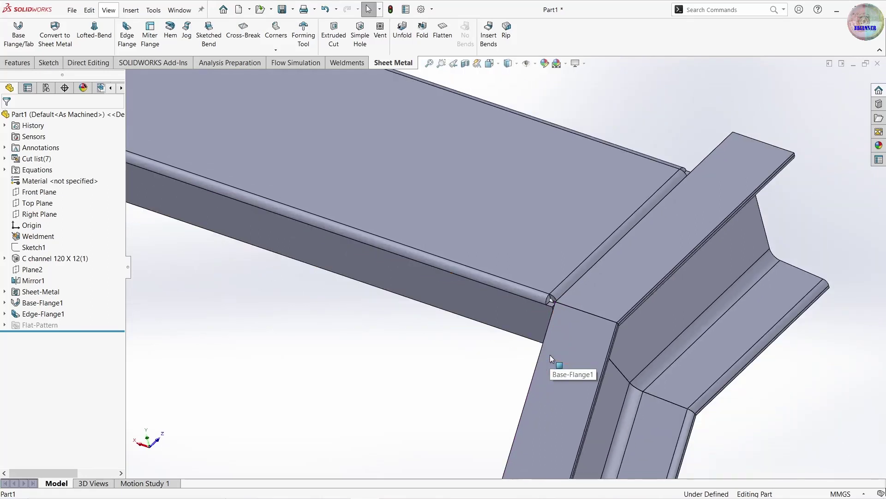
scroll(550, 354, up, 2)
scroll(432, 396, up, 1)
scroll(437, 400, up, 2)
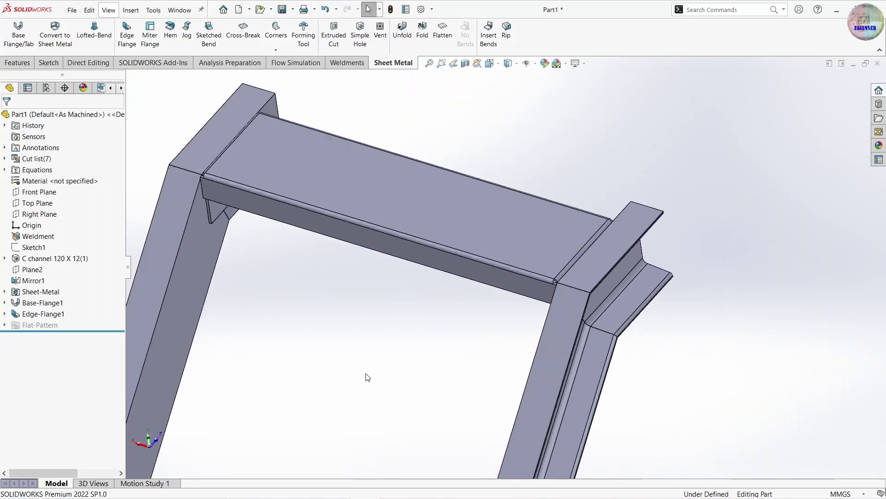
scroll(471, 392, up, 2)
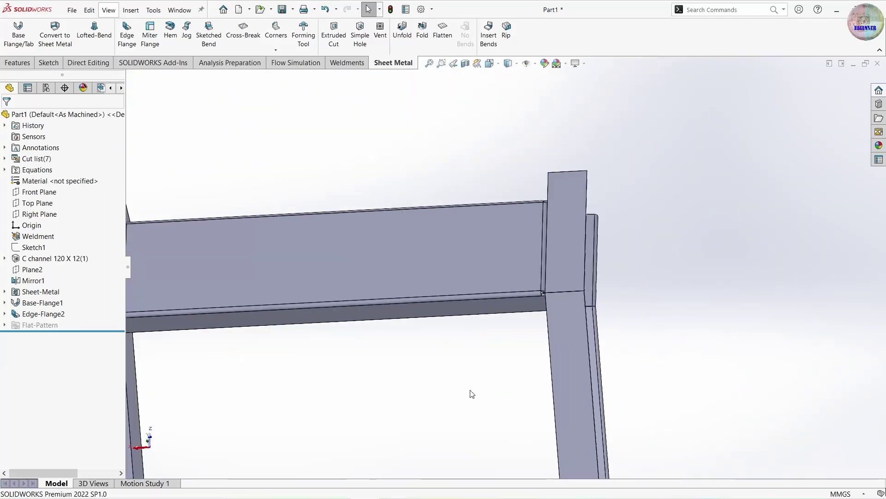
scroll(498, 398, up, 2)
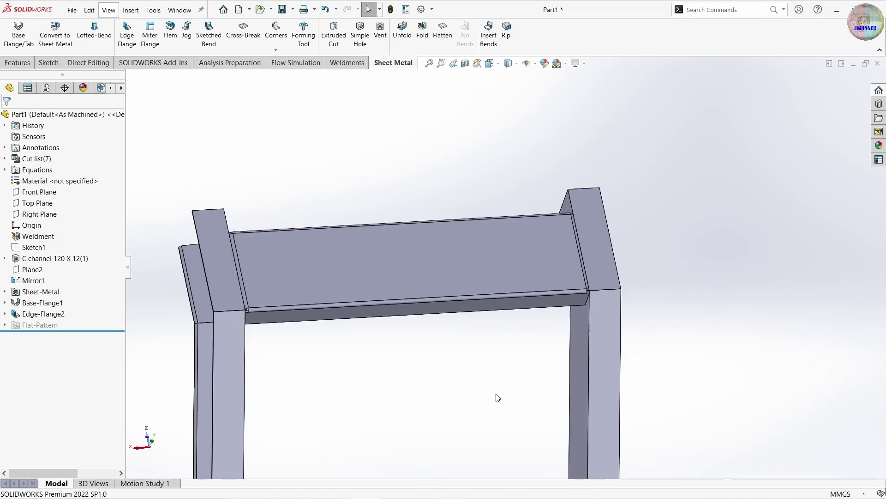
scroll(464, 364, up, 1)
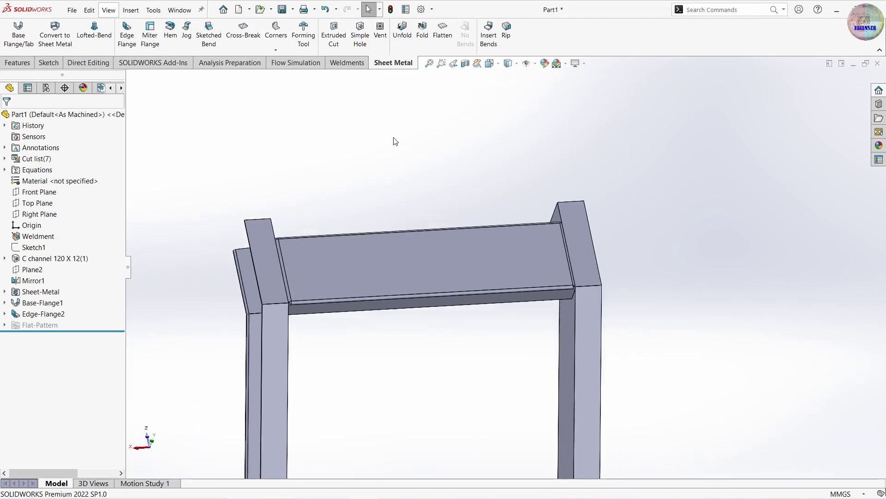
click(442, 46)
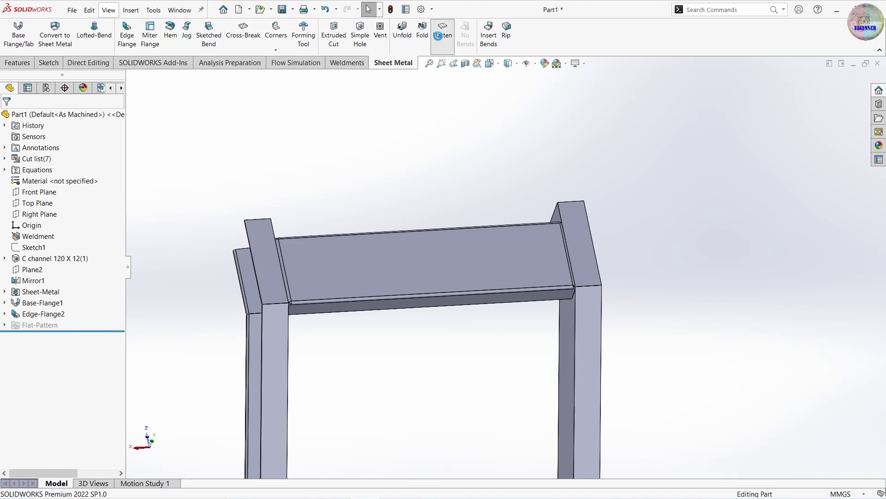
scroll(298, 323, down, 3)
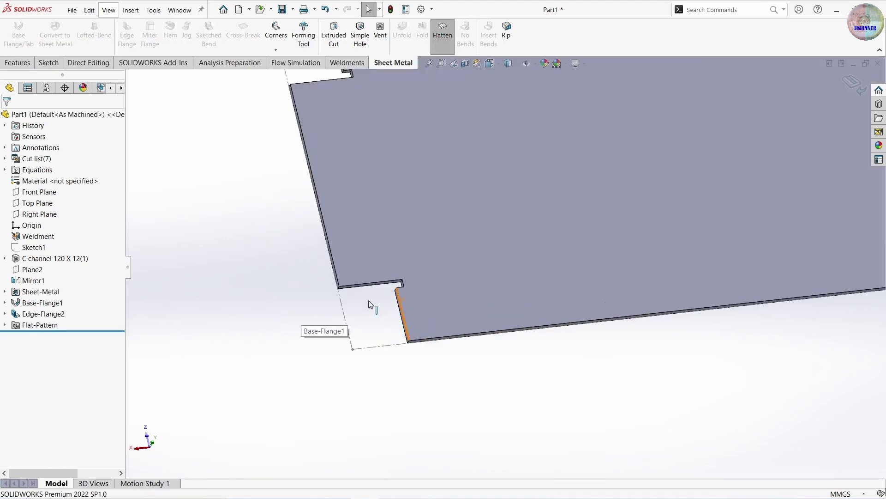
scroll(798, 175, up, 4)
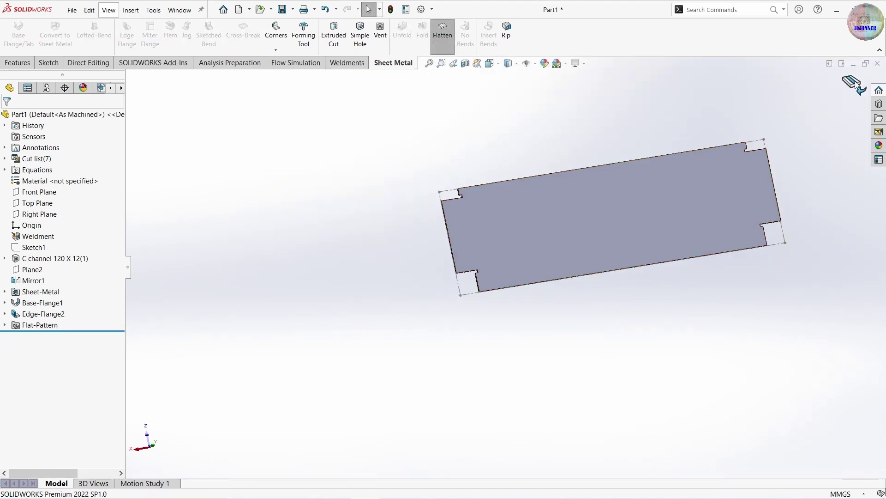
click(855, 84)
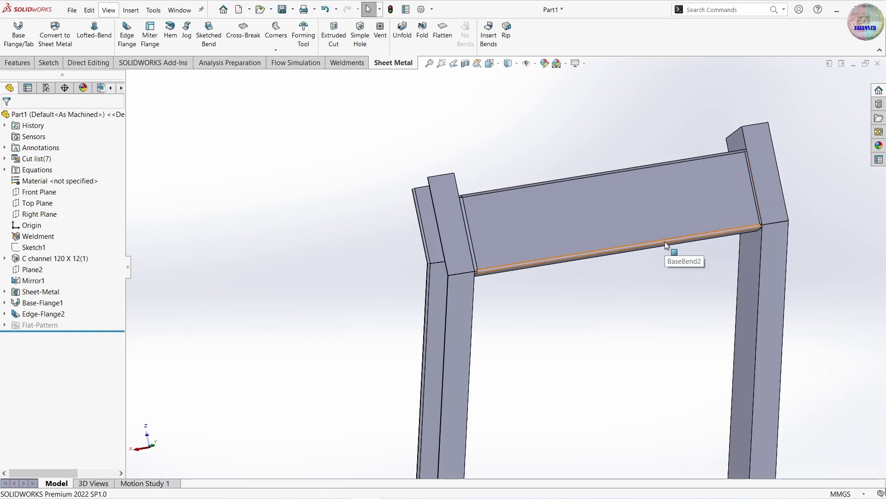
ctrl+middle_drag(620, 289, 515, 248)
scroll(560, 298, up, 3)
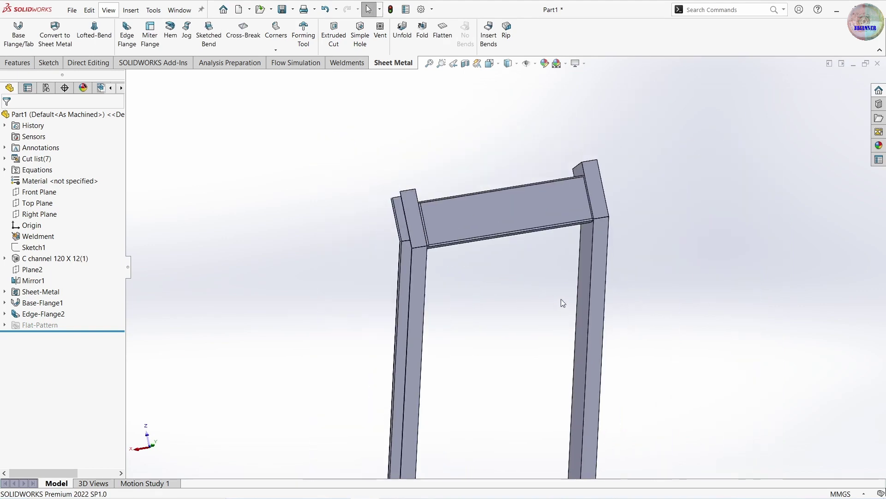
mouse_move(561, 298)
middle_down()
mouse_move(563, 411)
mouse_move(560, 344)
middle_up()
scroll(560, 345, down, 3)
scroll(560, 344, down, 3)
scroll(561, 348, down, 2)
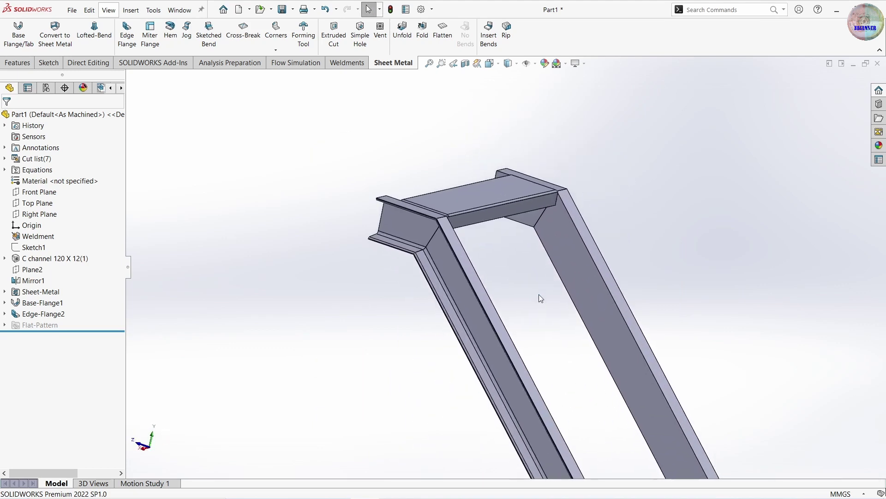
scroll(528, 277, down, 3)
scroll(528, 277, down, 3)
Start a linear pattern along the stringer edge, patterning the Edge-Flange2 step plate body
click(19, 63)
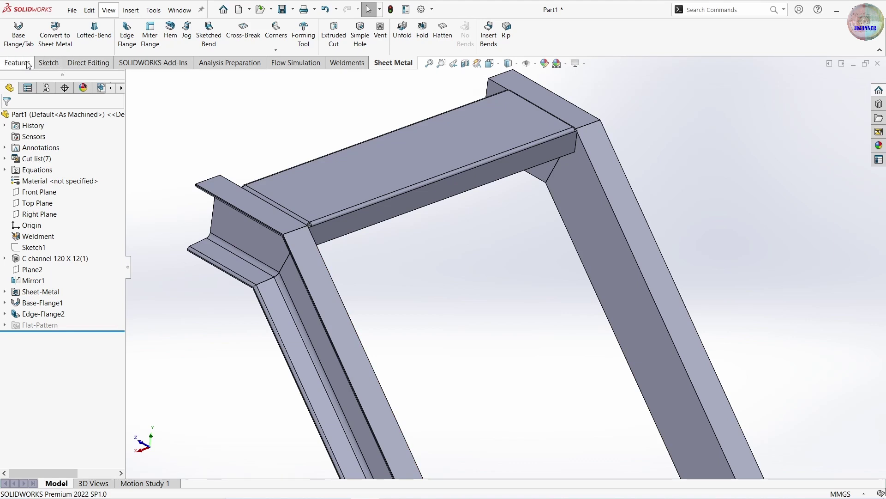
click(340, 49)
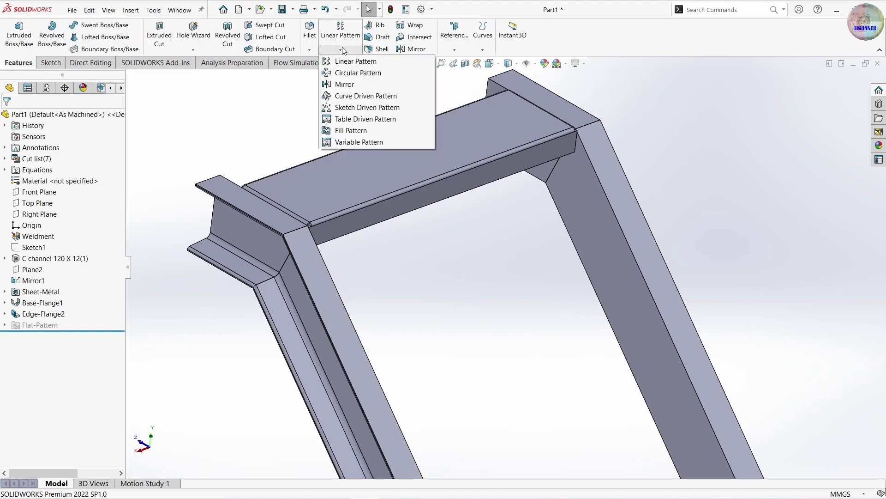
click(354, 61)
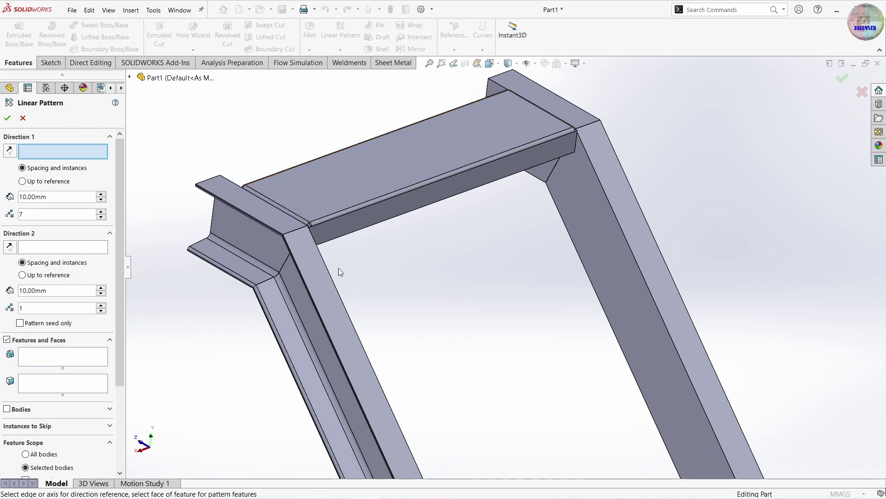
click(341, 300)
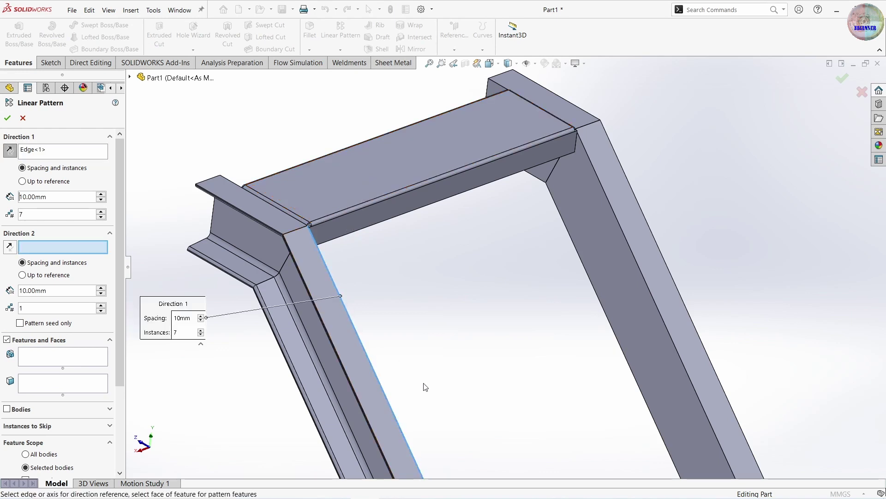
scroll(511, 258, up, 3)
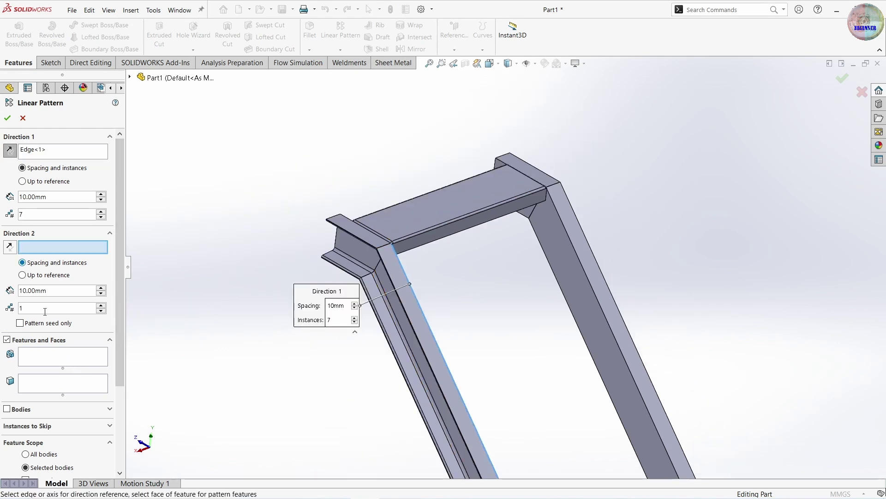
click(15, 410)
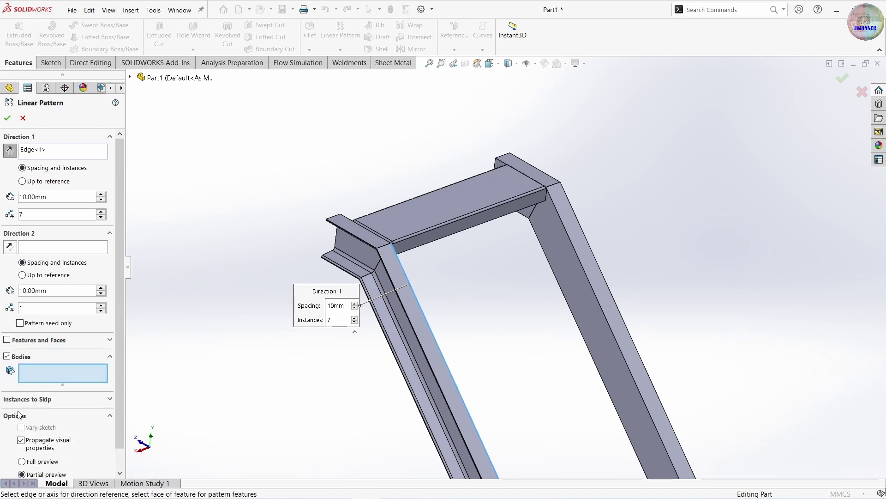
click(430, 199)
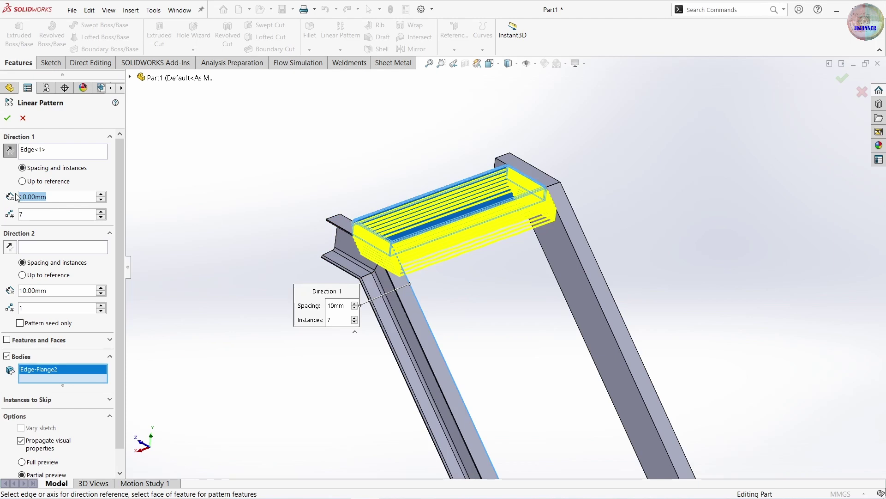
Space the treads 200 mm apart for 7 instances and accept the pattern
text(200)
key(Return)
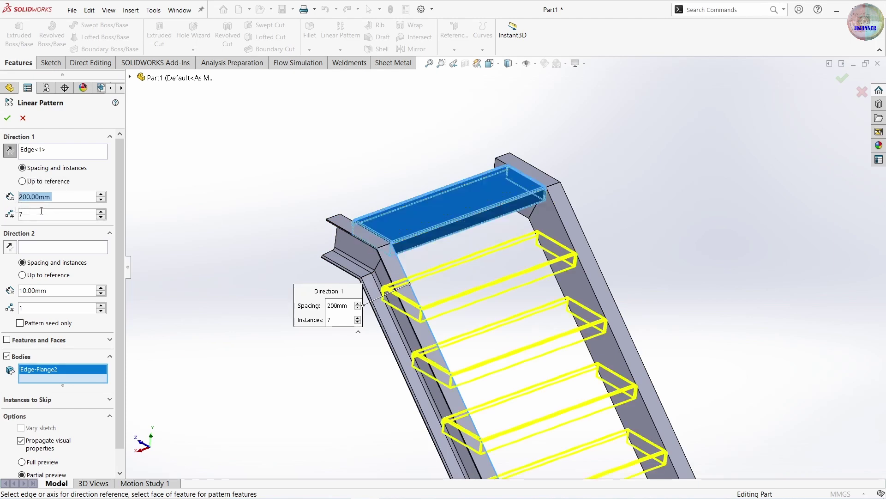
scroll(467, 309, up, 2)
scroll(481, 372, down, 2)
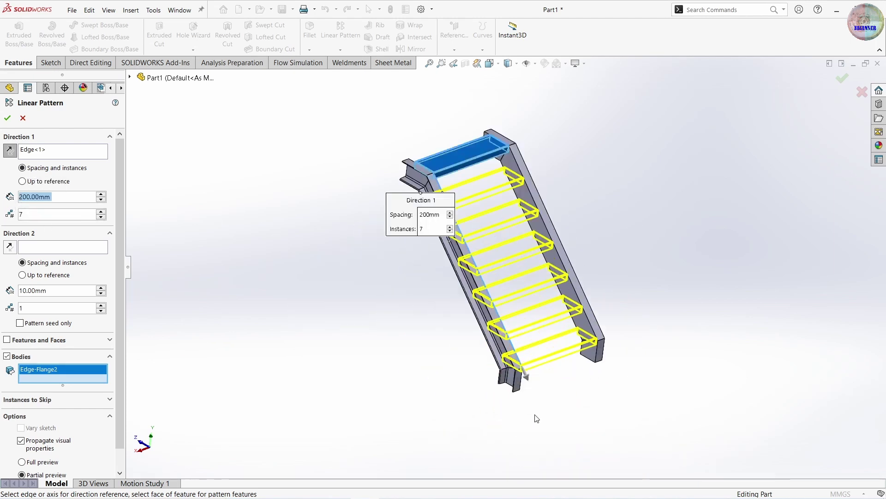
scroll(549, 376, down, 2)
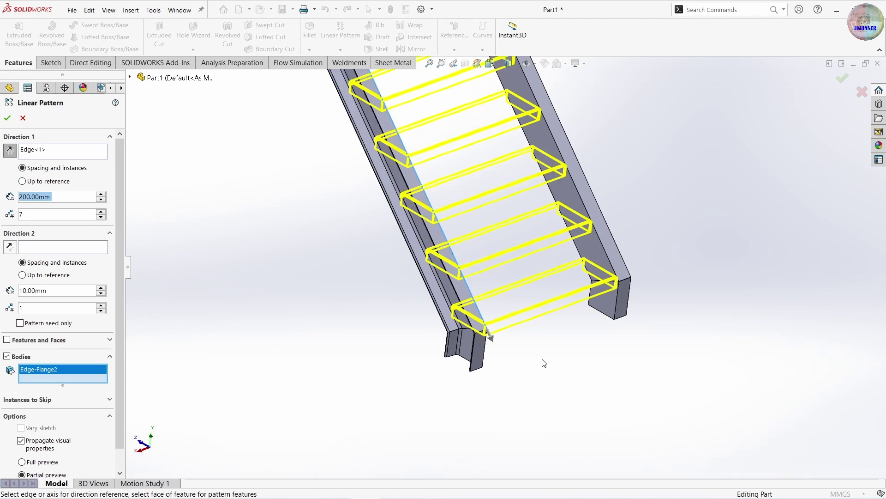
mouse_move(528, 355)
middle_down()
mouse_move(515, 340)
mouse_move(496, 273)
middle_up()
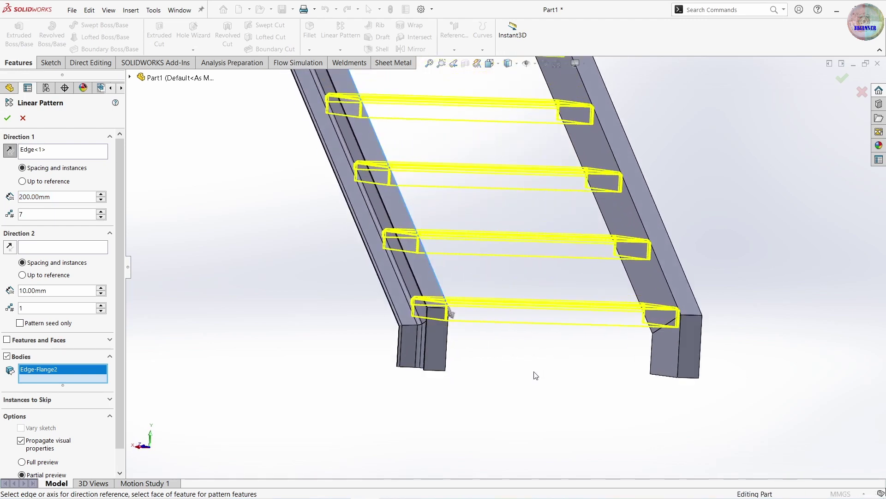
scroll(384, 387, up, 5)
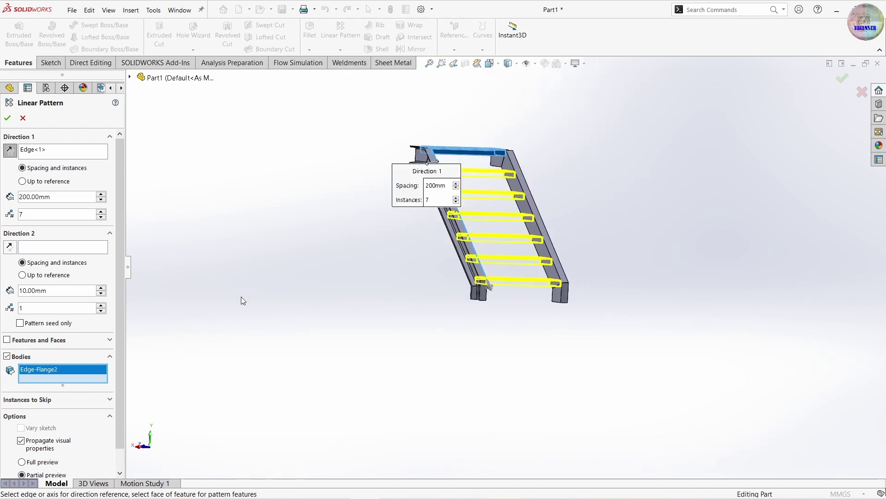
click(12, 117)
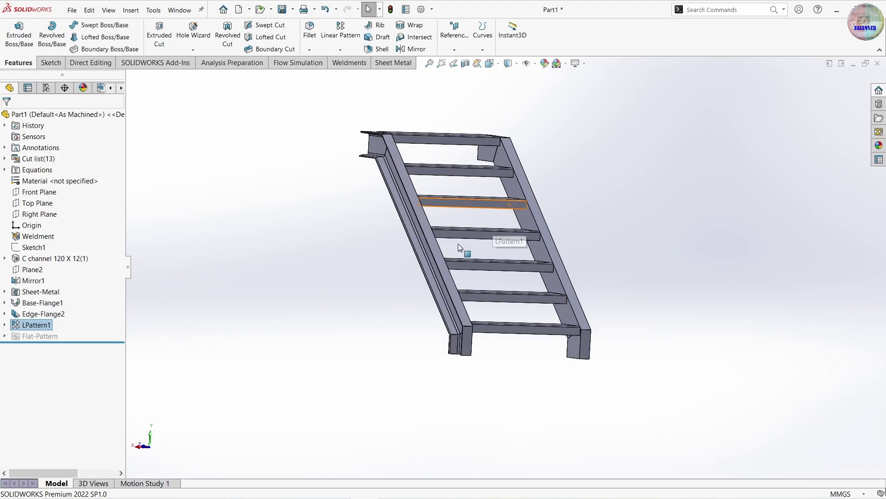
Create Plane3 from two stringer channel faces and open Sketch42 on it
middle_drag(458, 243, 376, 318)
scroll(412, 334, down, 5)
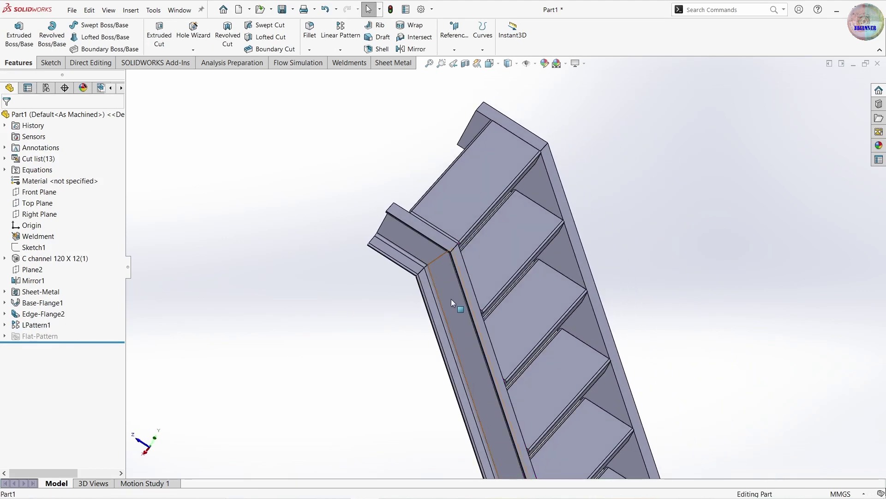
click(462, 49)
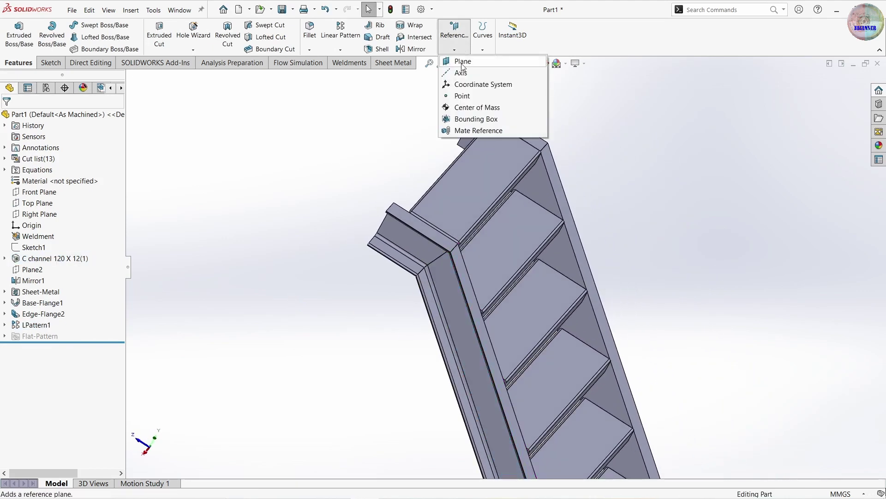
click(442, 296)
mouse_move(537, 349)
middle_down()
mouse_move(459, 362)
mouse_move(494, 360)
mouse_move(491, 270)
middle_up()
click(405, 277)
scroll(450, 359, up, 3)
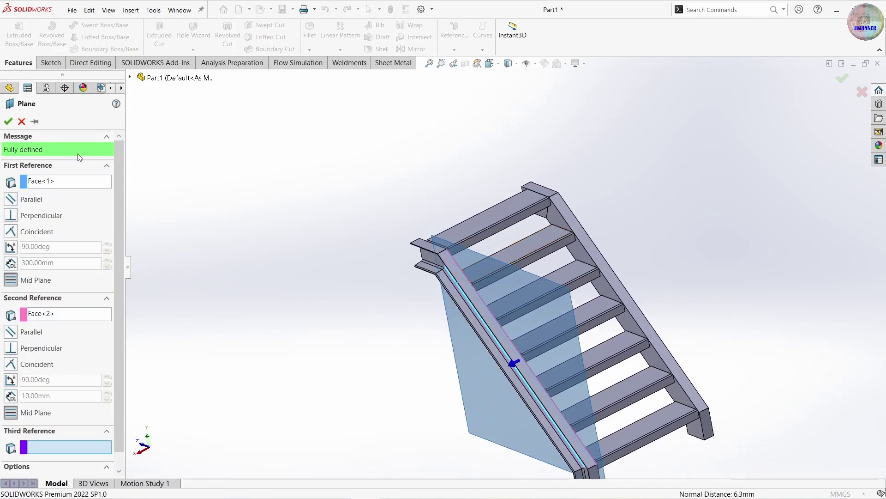
click(7, 120)
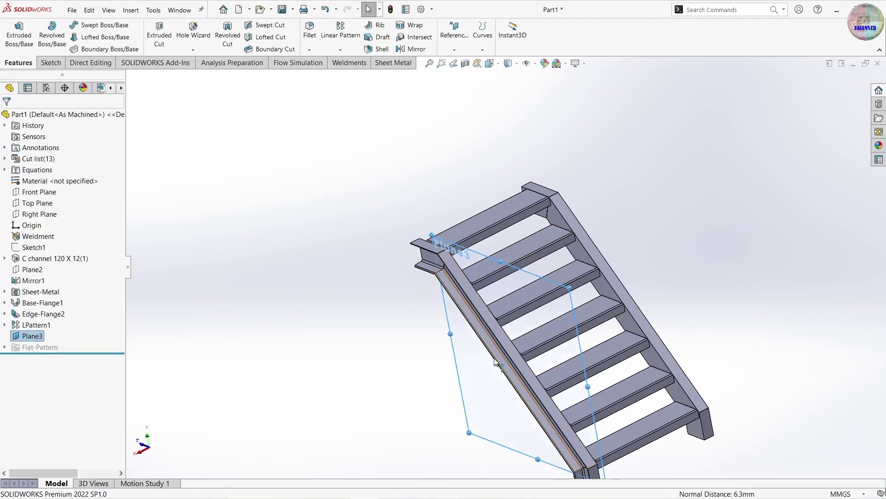
click(29, 336)
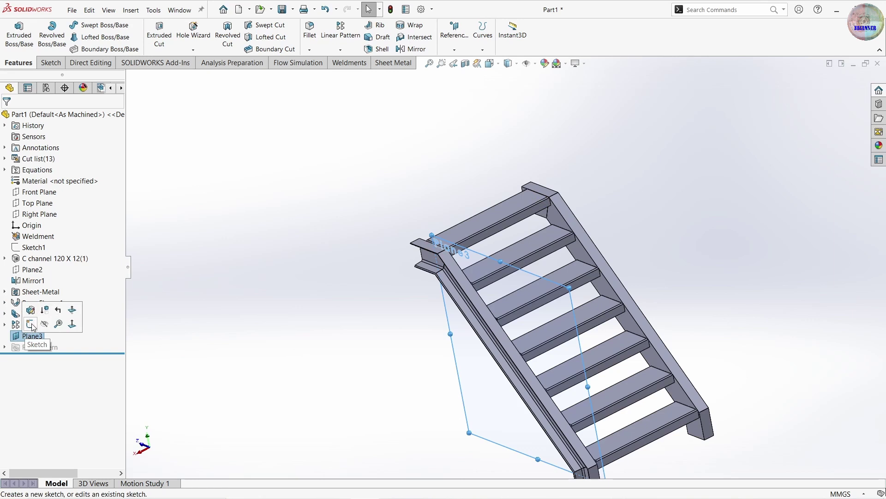
click(31, 325)
Draw the first vertical post line rising from the stringer's top edge
scroll(457, 152, down, 2)
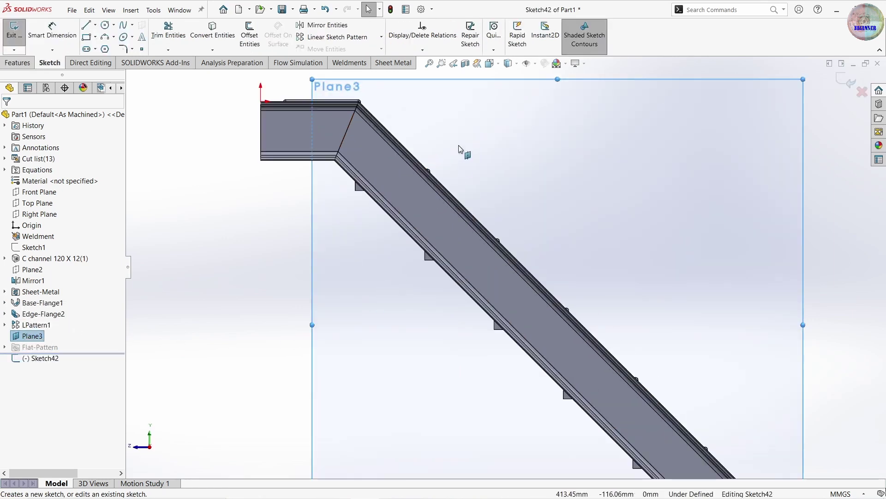
scroll(459, 148, up, 2)
ctrl+middle_drag(459, 150, 420, 263)
scroll(419, 263, down, 2)
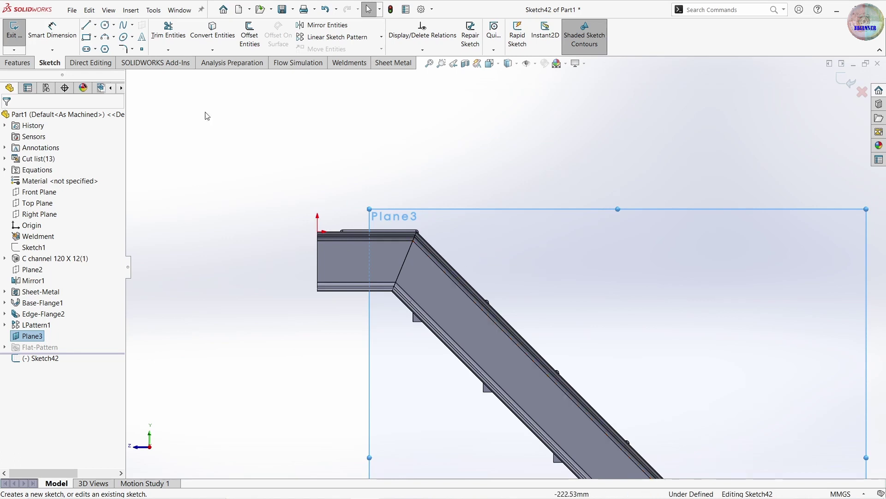
click(87, 26)
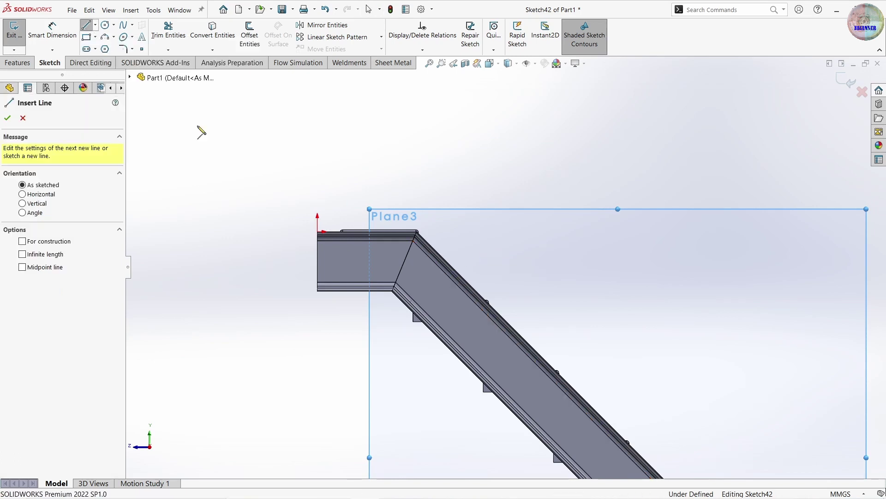
click(344, 231)
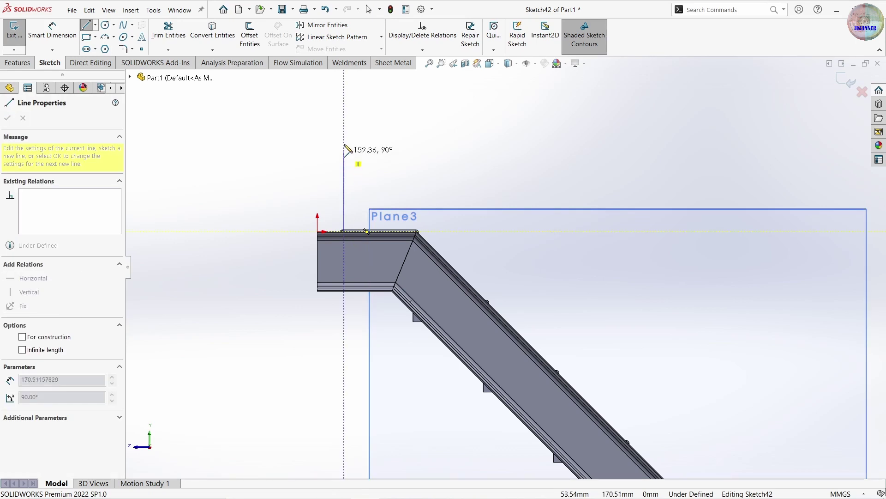
click(344, 91)
key(Escape)
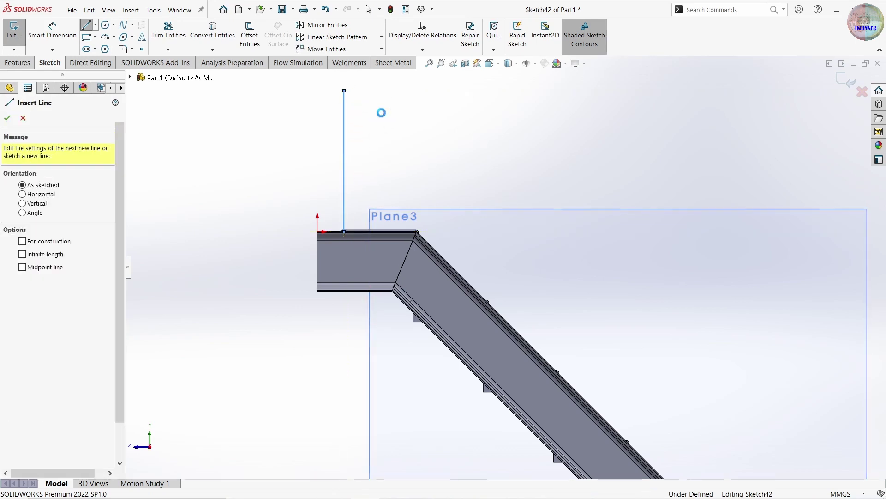
key(Escape)
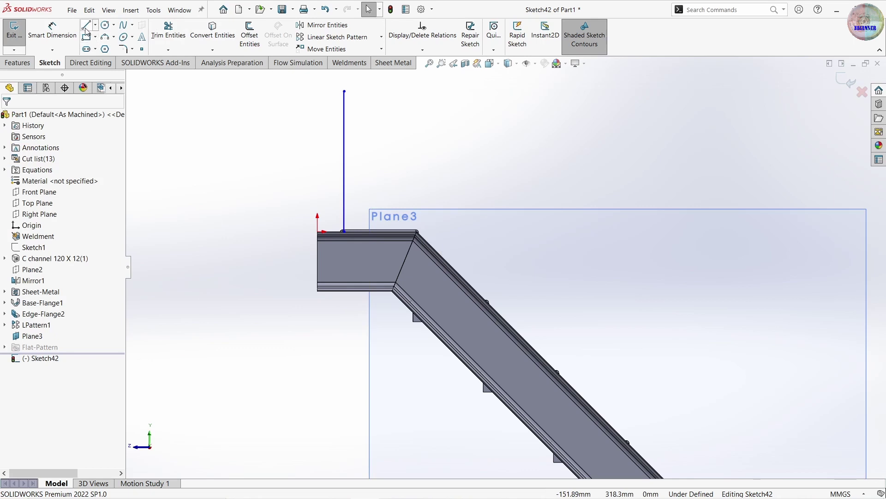
Draw the second and third vertical post lines up from the stringer
click(86, 29)
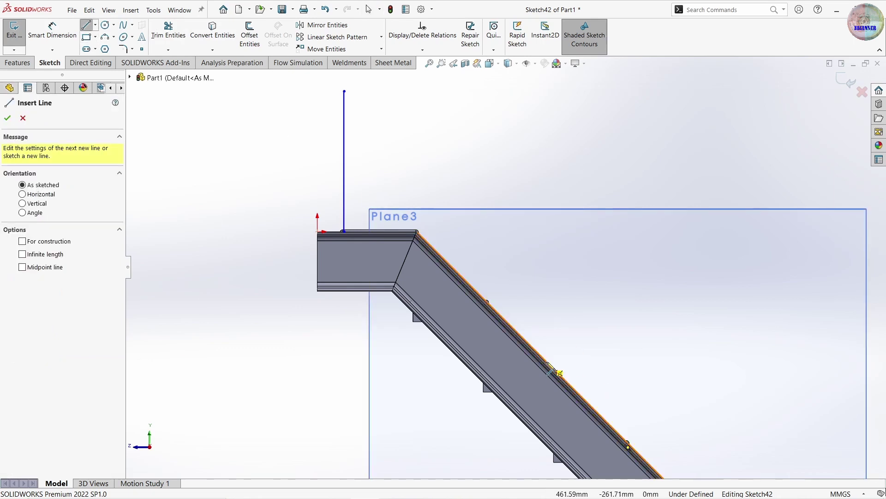
click(546, 361)
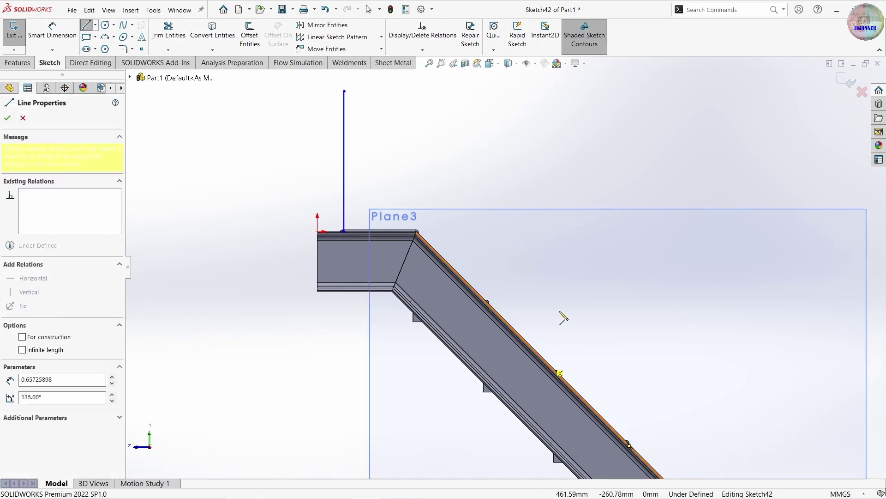
click(546, 202)
key(Escape)
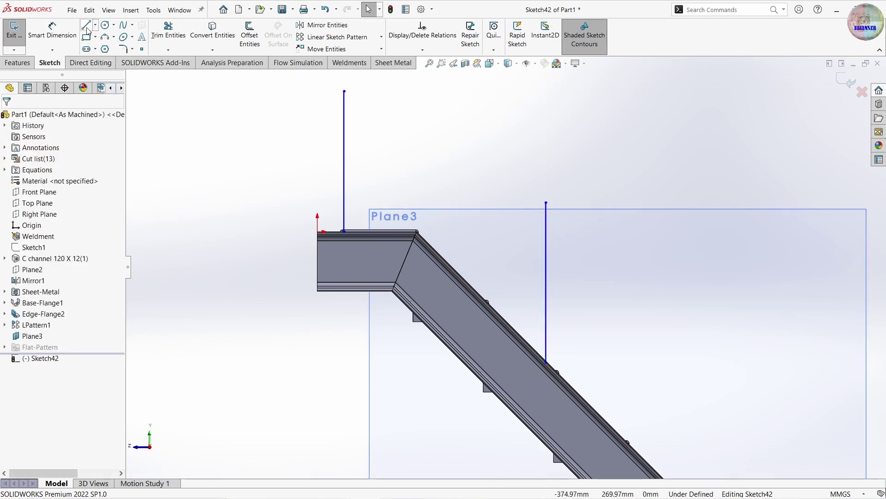
click(86, 26)
scroll(663, 443, up, 2)
scroll(666, 448, up, 2)
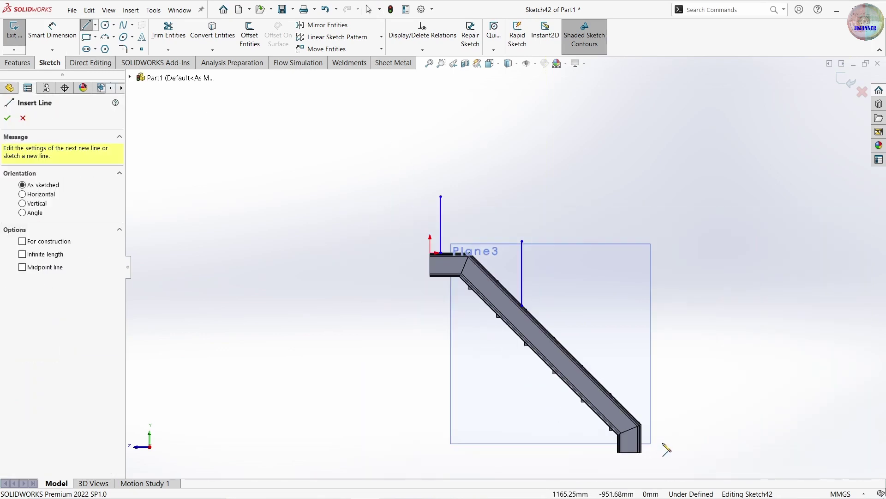
scroll(666, 448, down, 3)
click(606, 384)
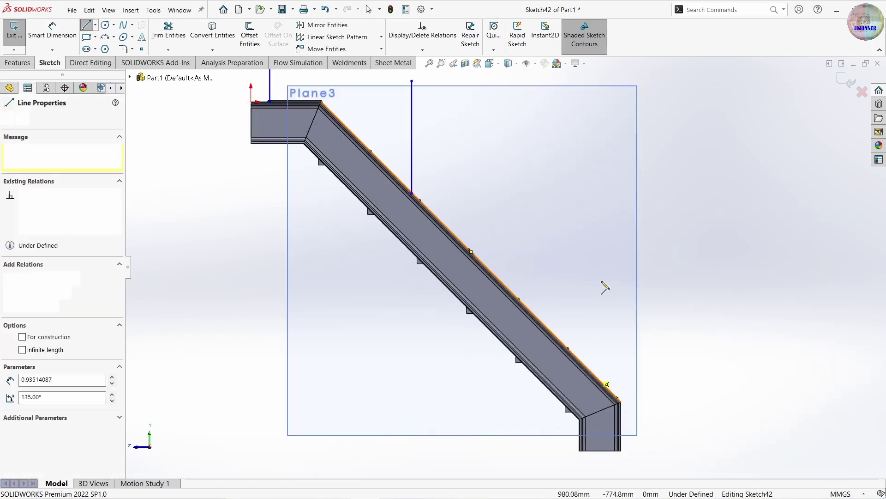
click(600, 168)
scroll(605, 258, up, 2)
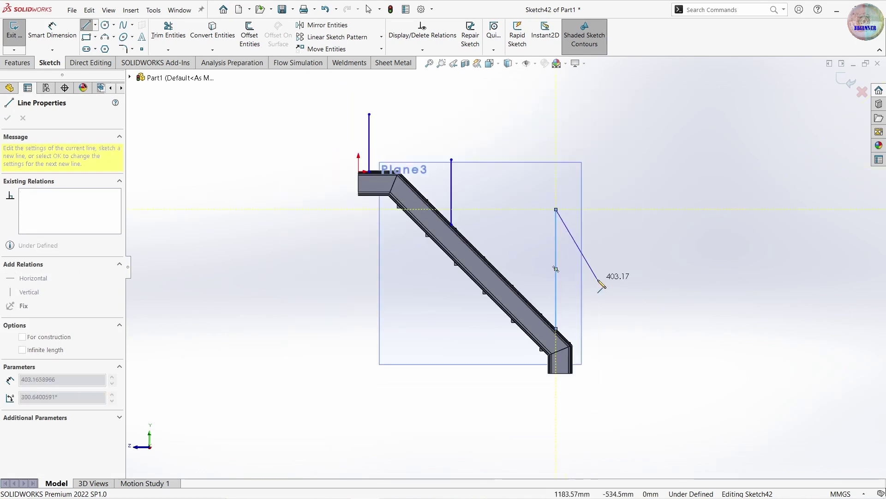
scroll(512, 189, down, 2)
key(Escape)
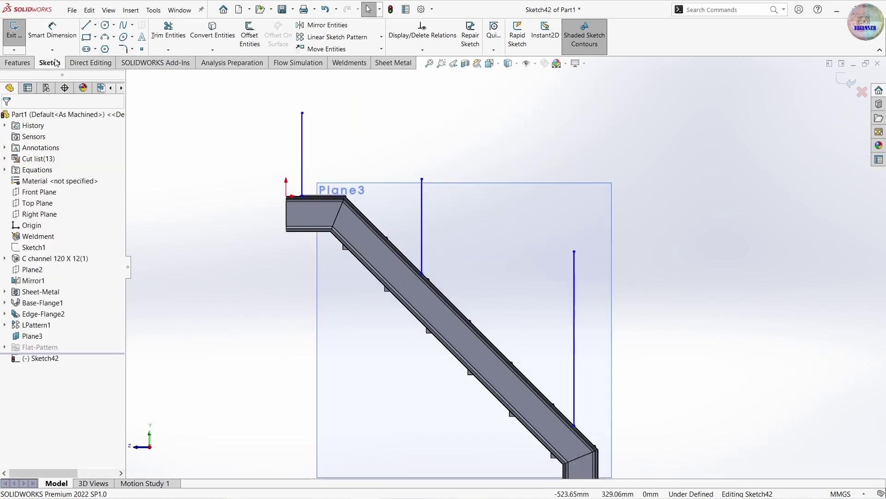
Dimension the first and middle posts to 700 mm tall
click(52, 29)
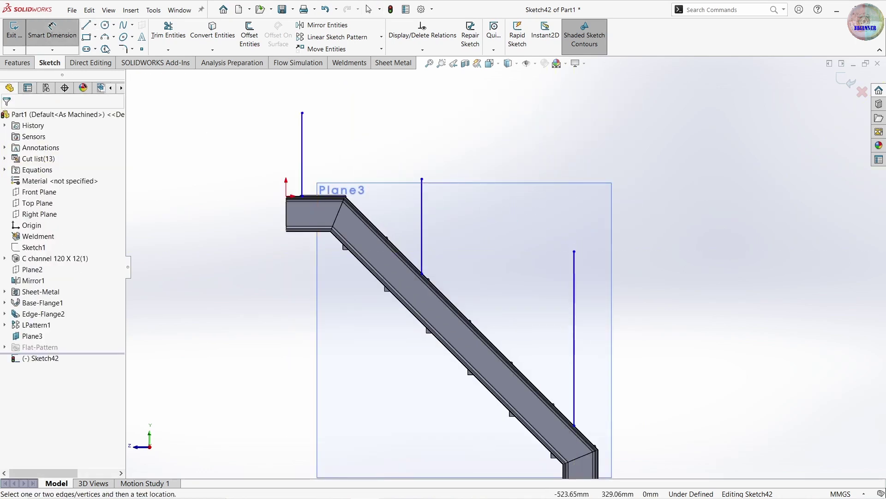
click(303, 150)
click(257, 149)
text(7)
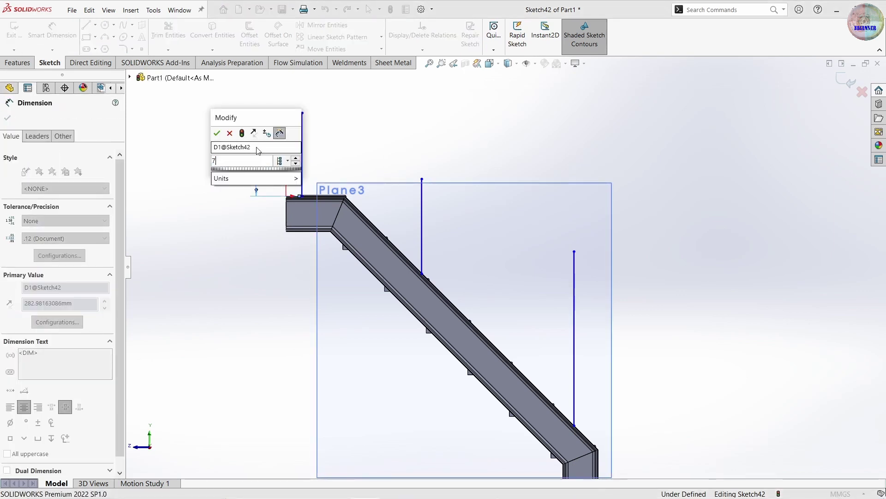
text(00)
key(Return)
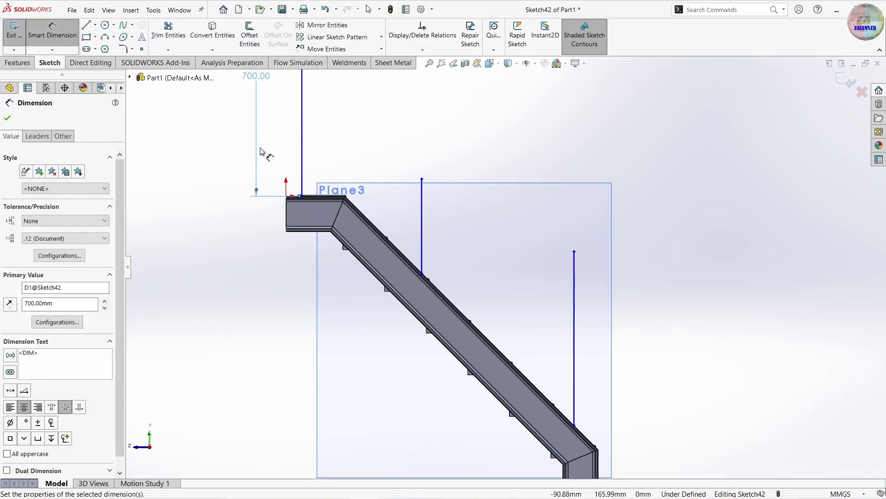
key(f)
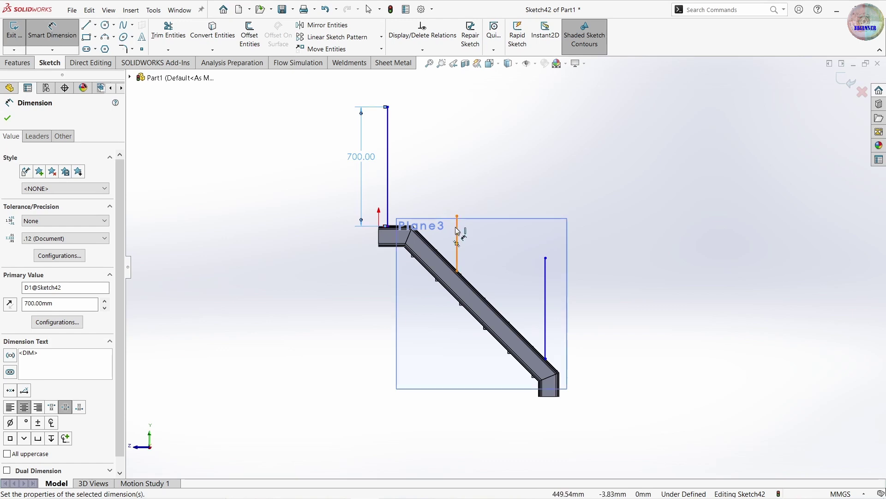
click(457, 231)
click(525, 253)
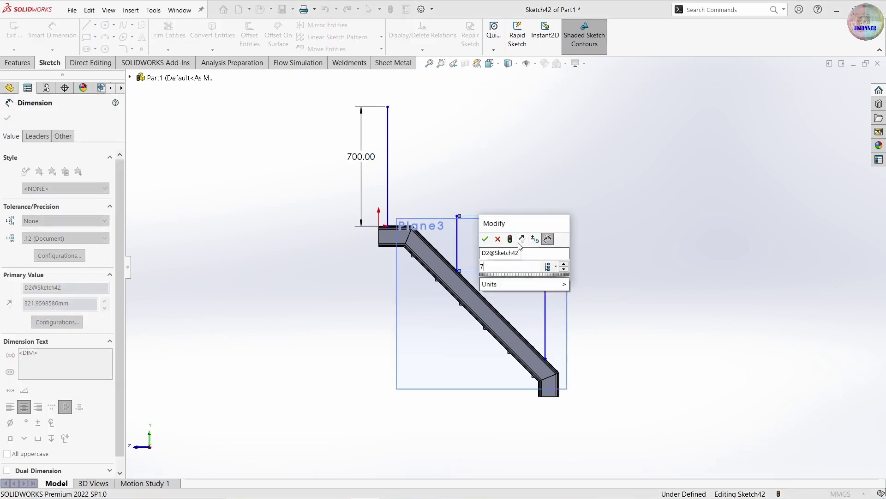
text(700)
key(Return)
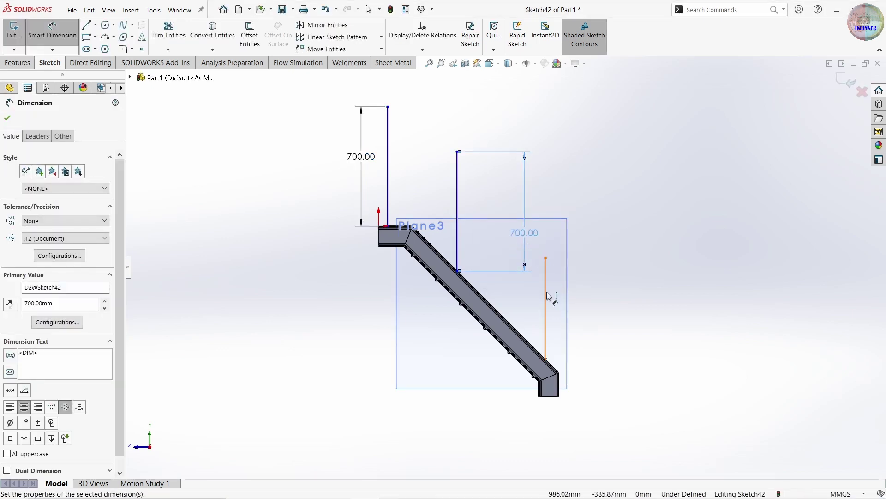
Dimension the third post to 700 mm tall and review the sketch
click(549, 296)
click(606, 296)
text(700)
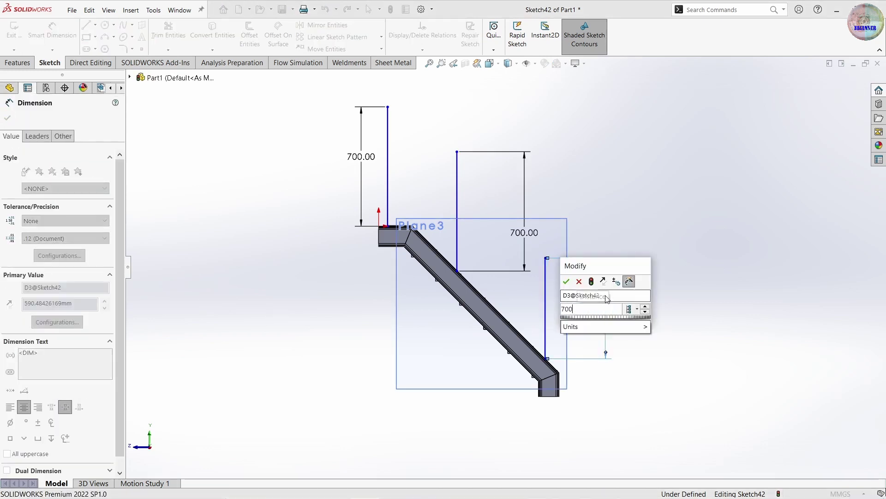
key(Return)
scroll(554, 327, down, 2)
scroll(551, 326, down, 3)
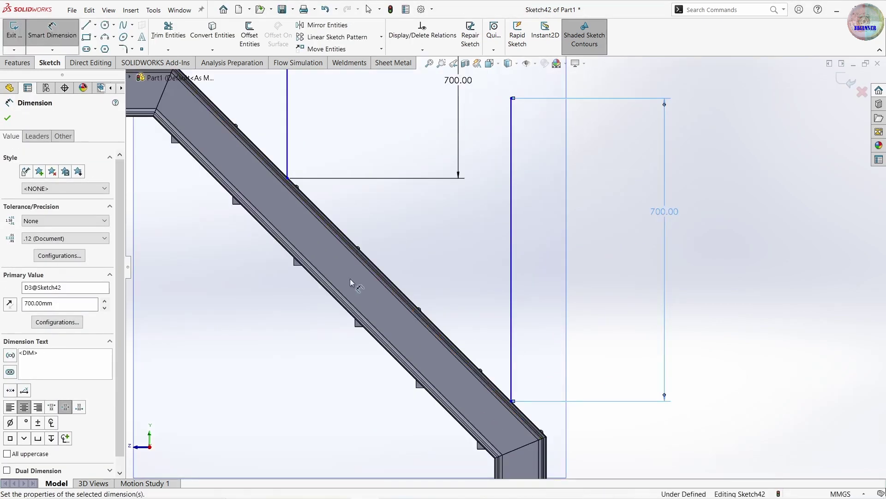
scroll(443, 261, up, 3)
scroll(471, 251, up, 2)
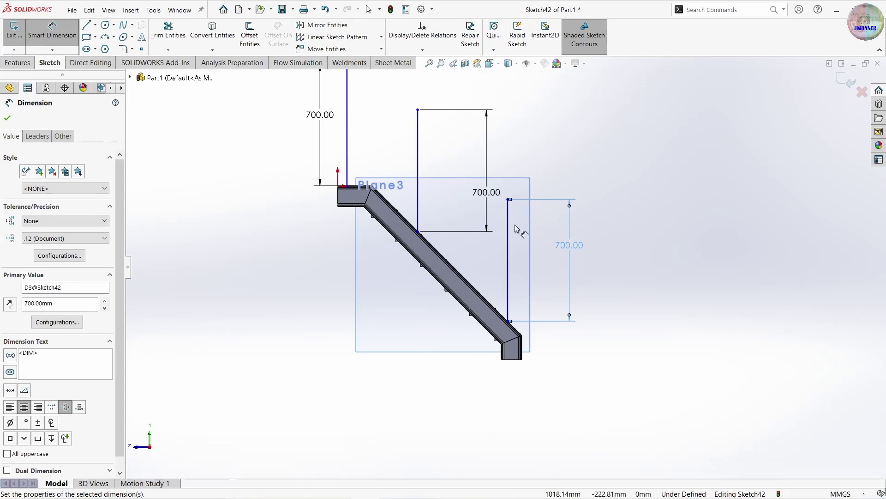
scroll(517, 228, up, 2)
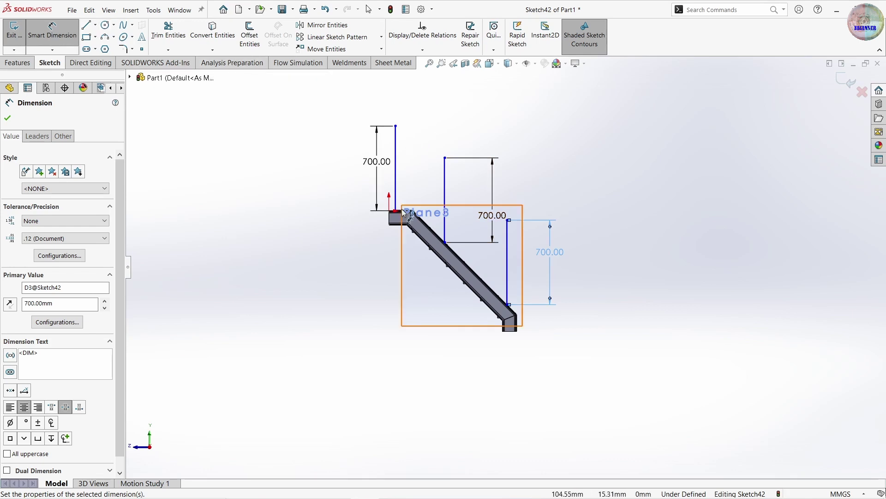
scroll(401, 213, down, 3)
scroll(401, 214, down, 3)
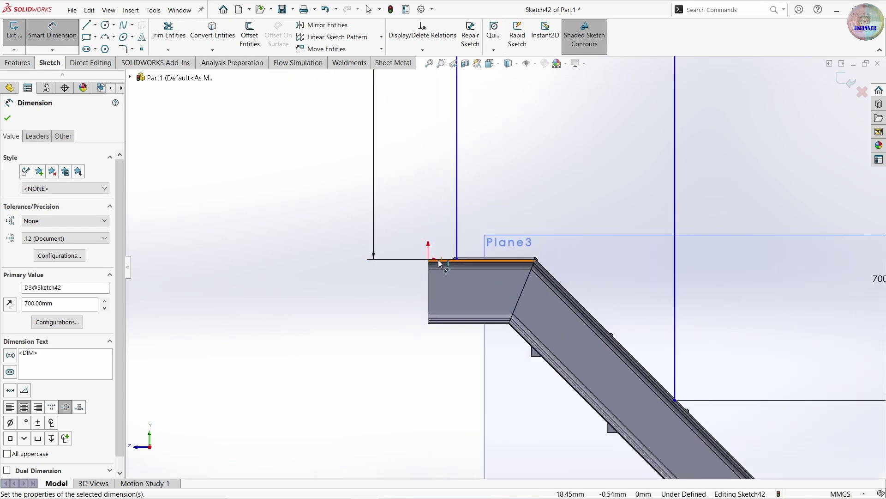
Dimension the first post 100 mm from the landing's end edge
key(Escape)
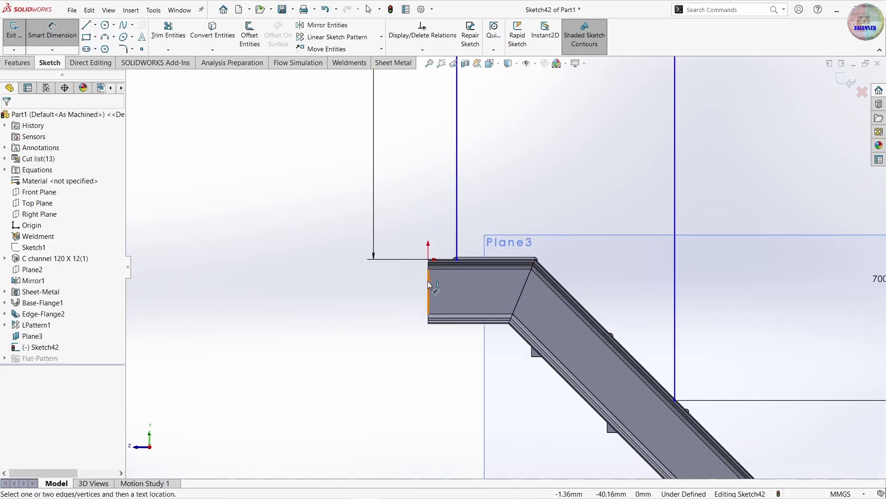
click(429, 285)
click(456, 222)
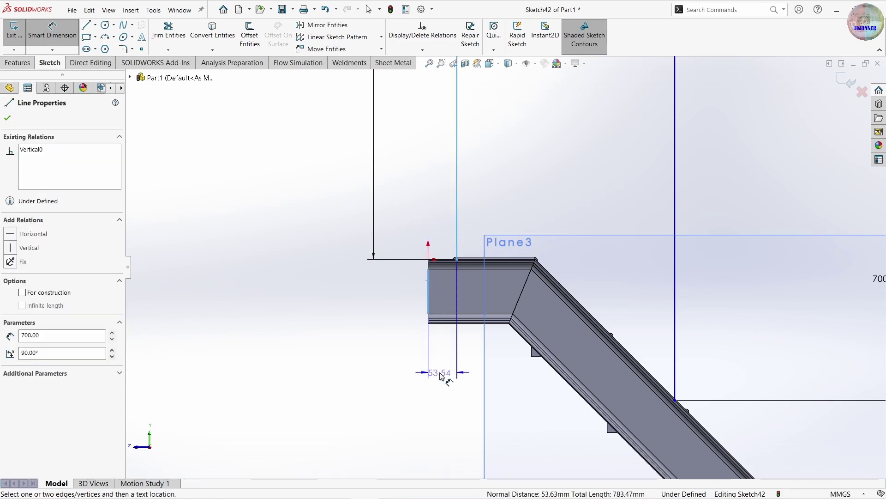
click(441, 377)
text(100)
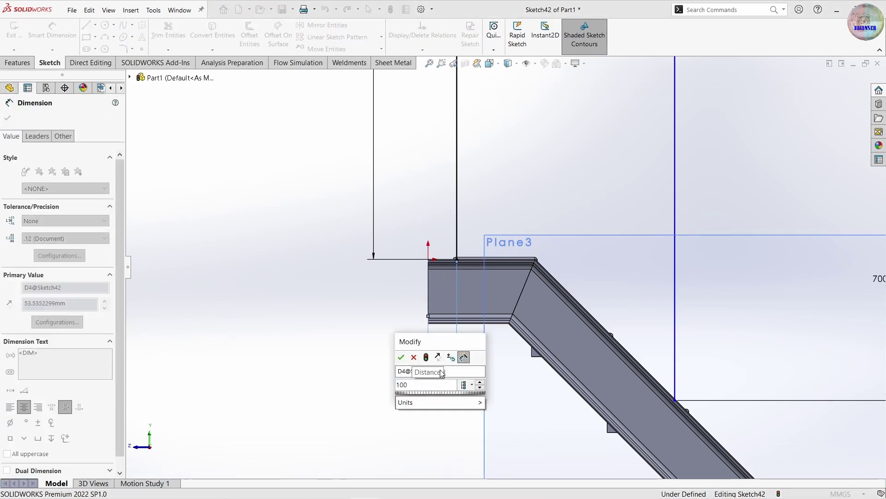
key(Return)
Set the spacing between the first and middle posts to 450 mm
scroll(716, 336, up, 1)
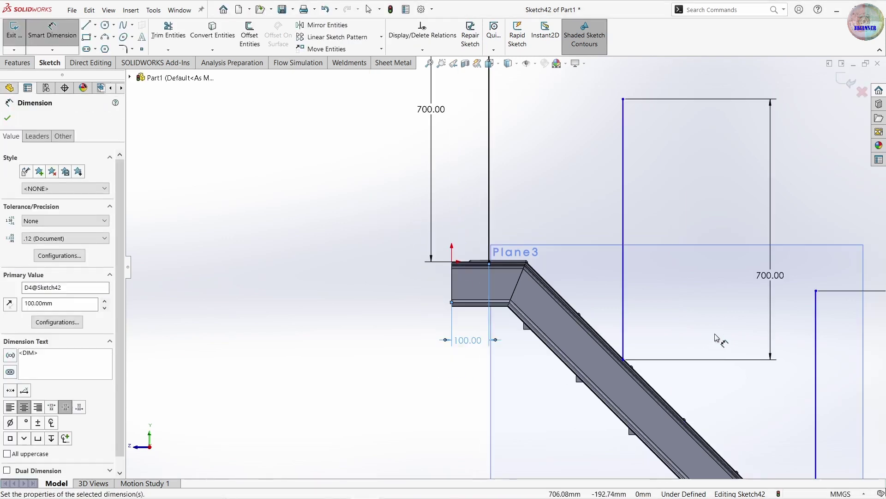
click(624, 177)
click(489, 174)
click(537, 165)
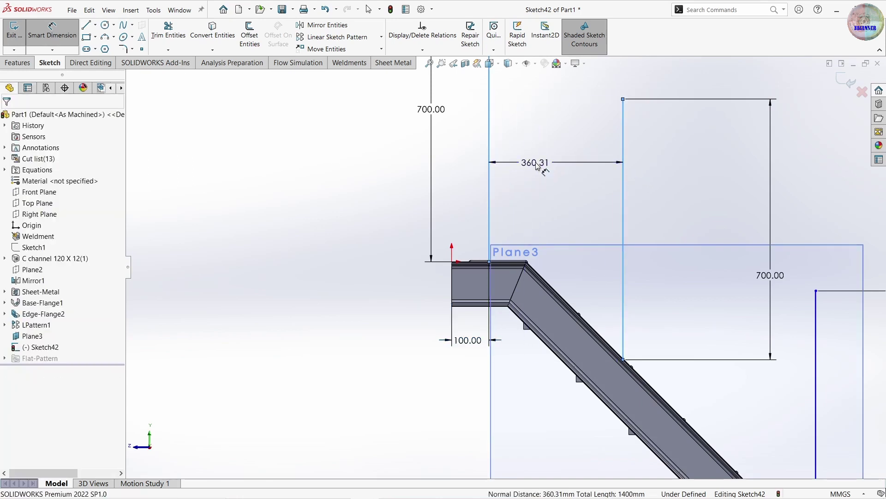
text(450)
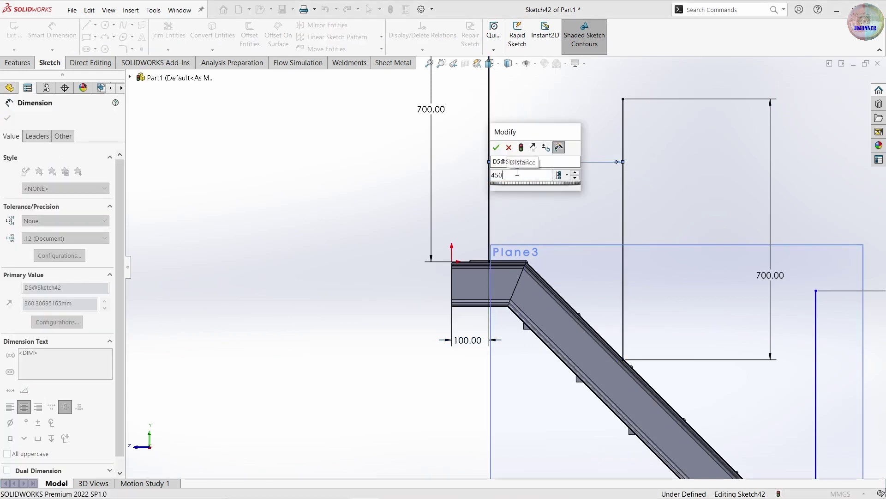
key(Return)
Set the middle-to-third post spacing to 450 mm, fully defining the sketch
scroll(506, 269, up, 2)
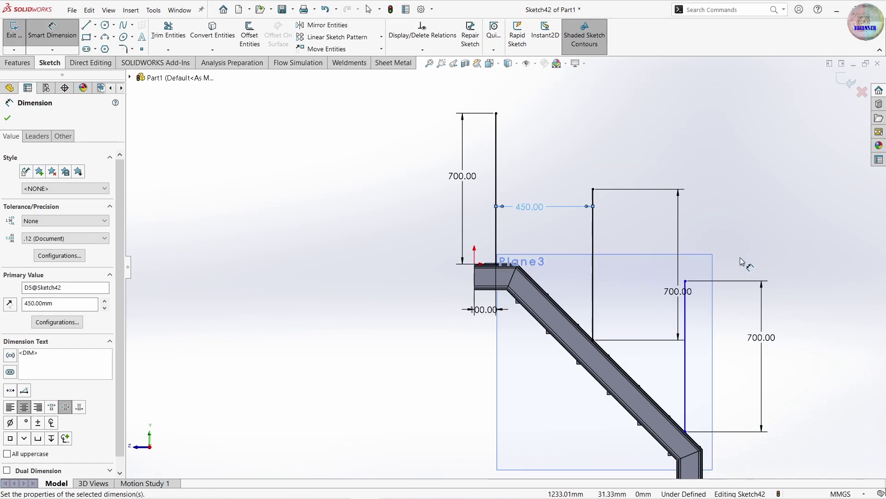
click(687, 301)
click(593, 280)
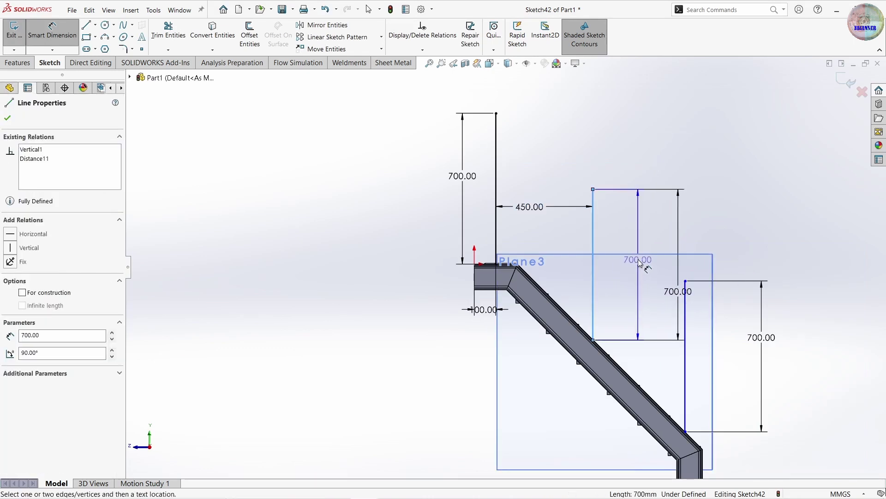
click(593, 231)
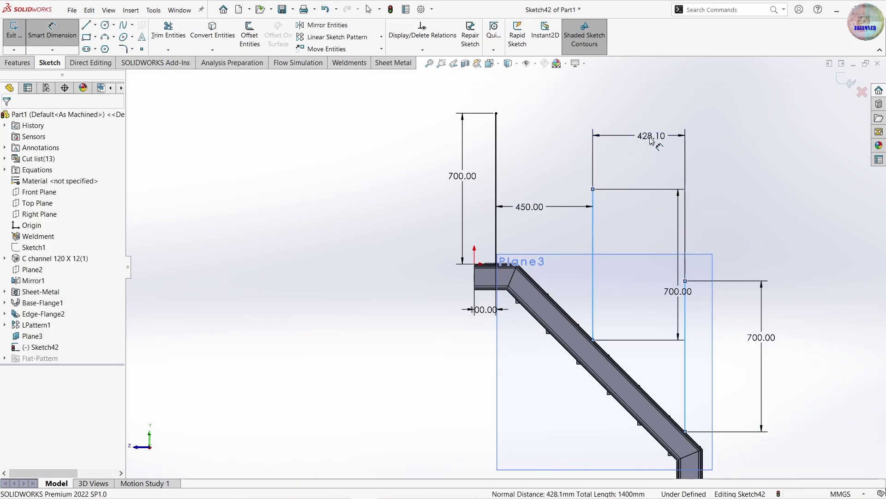
click(646, 134)
text(450)
key(Return)
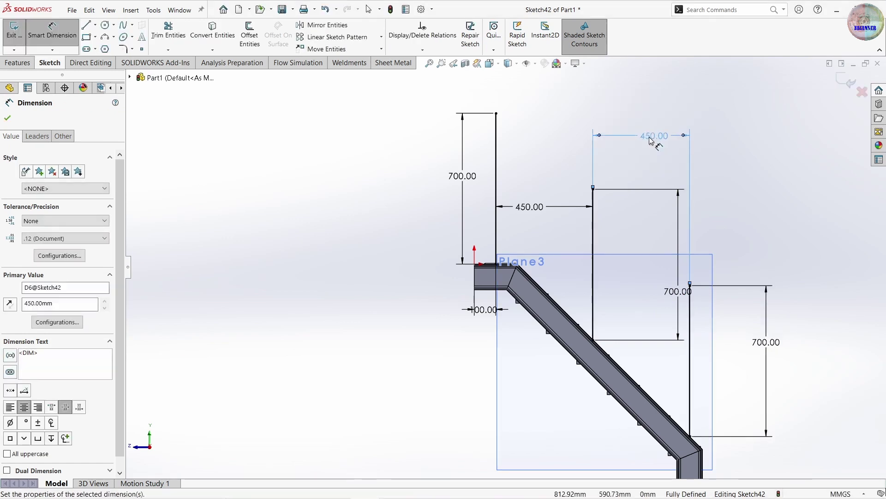
scroll(646, 275, up, 3)
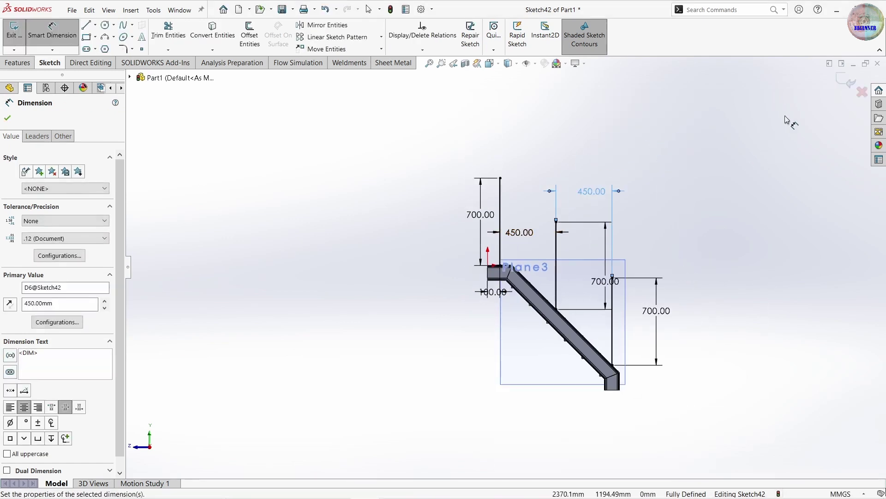
click(397, 146)
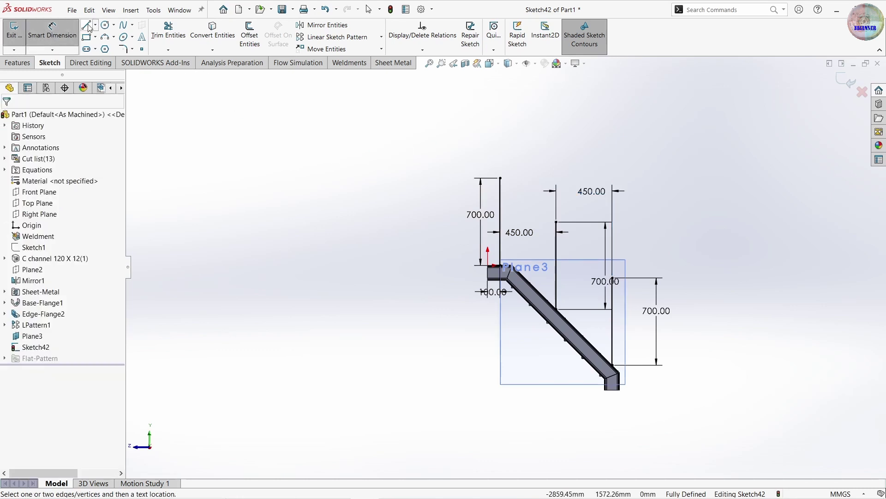
Draw a short top rail and long sloping rail past the posts, making the top segment horizontal
click(87, 26)
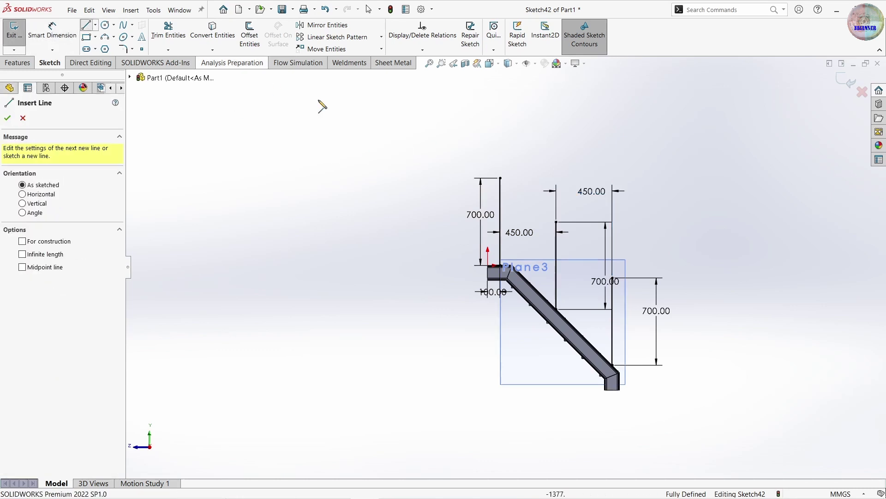
click(467, 178)
scroll(520, 178, down, 2)
scroll(507, 204, down, 2)
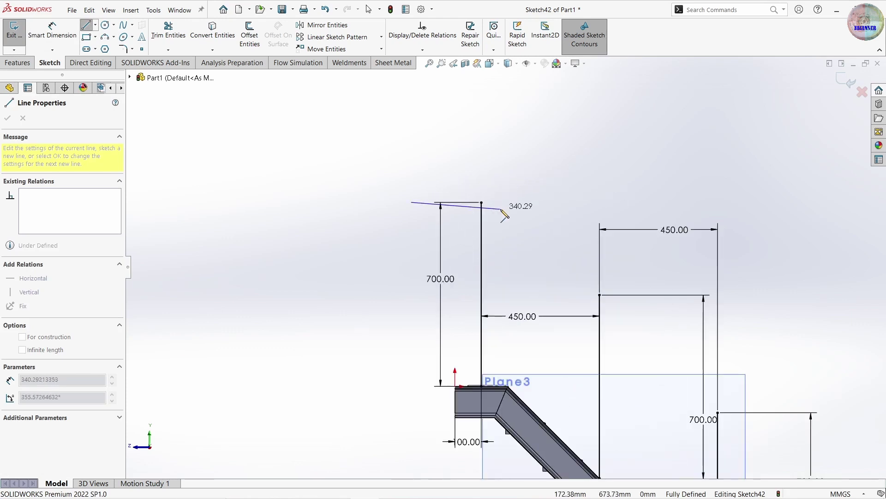
click(497, 203)
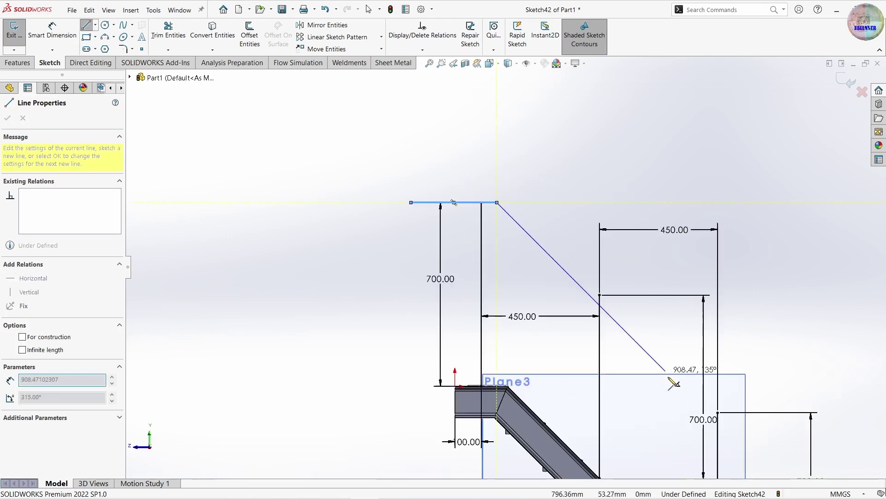
scroll(506, 268, up, 3)
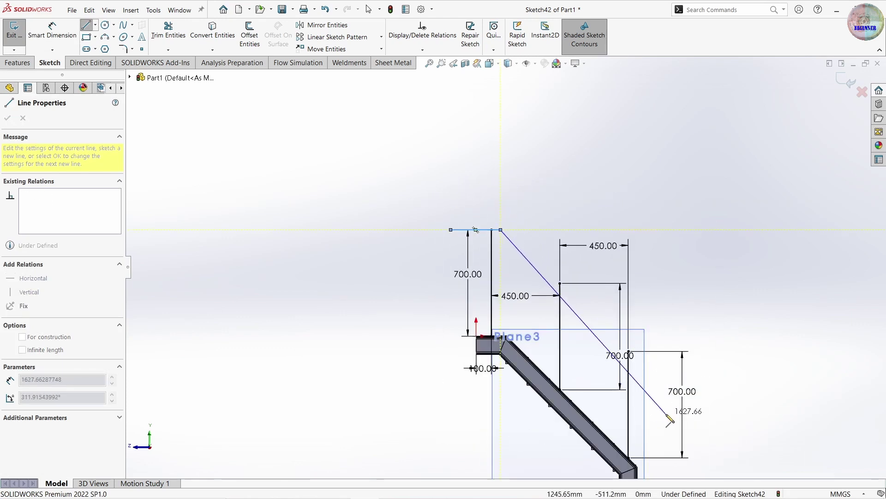
double_click(667, 415)
key(Escape)
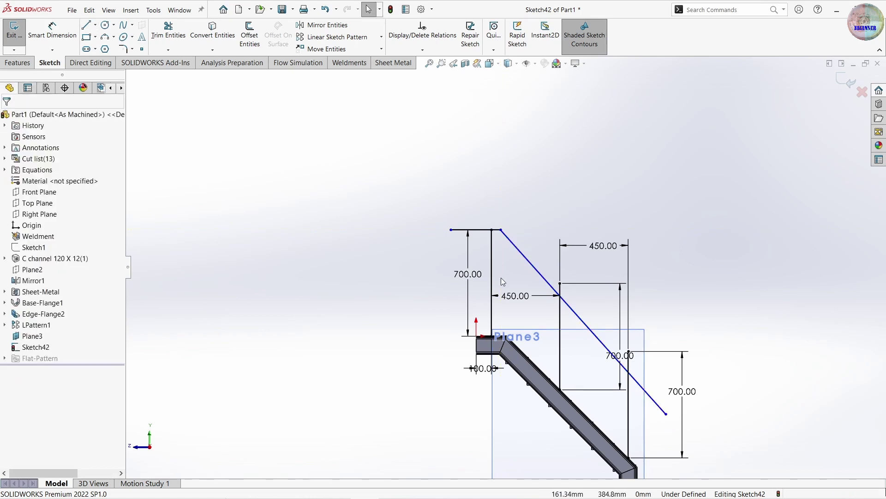
scroll(520, 259, down, 2)
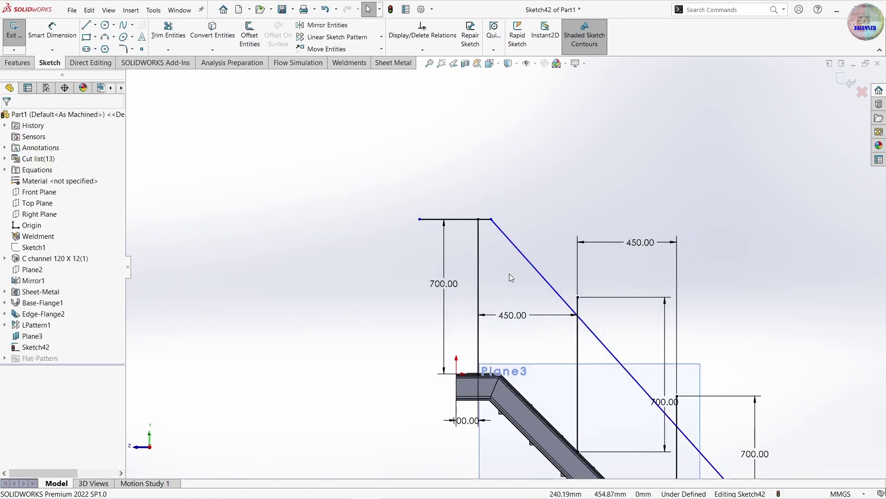
click(472, 223)
click(508, 180)
Make the diagonal rail coincident with the middle post's top point
click(478, 219)
ctrl+click(467, 219)
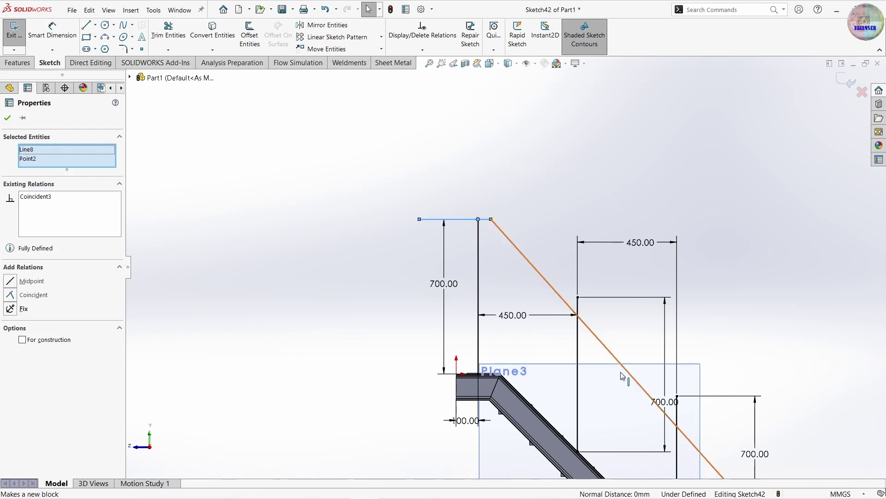
scroll(506, 268, up, 1)
click(566, 293)
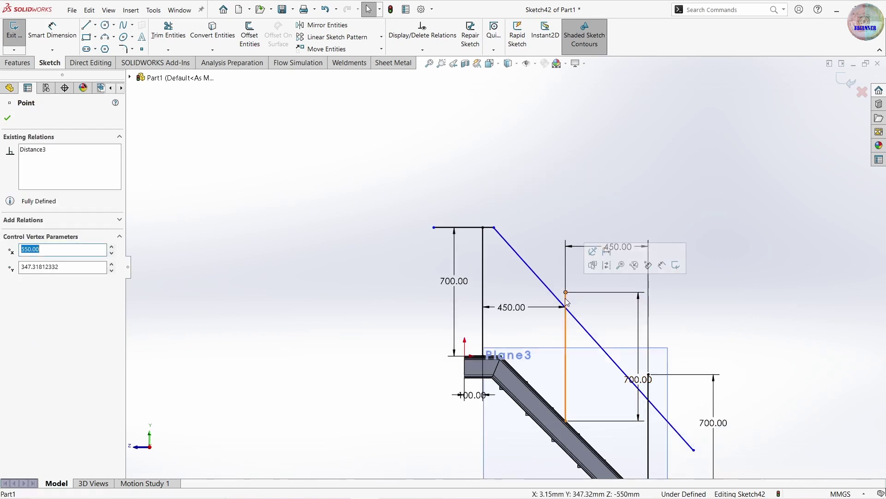
click(567, 299)
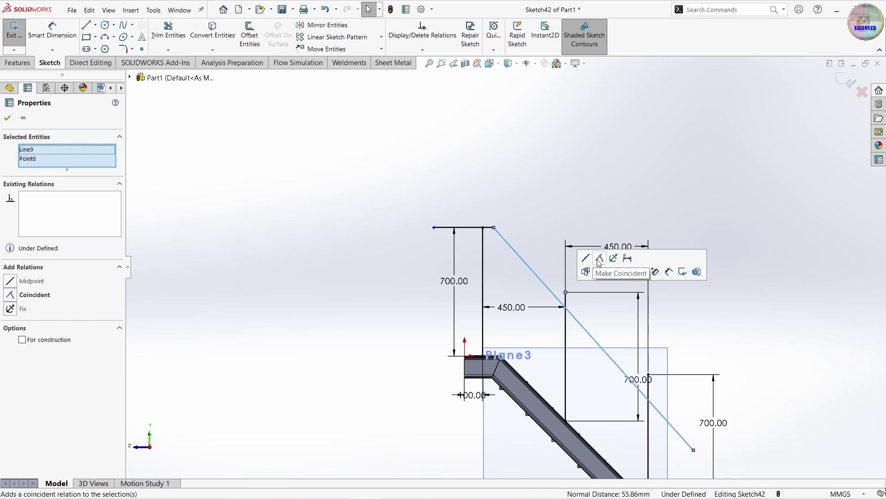
click(600, 261)
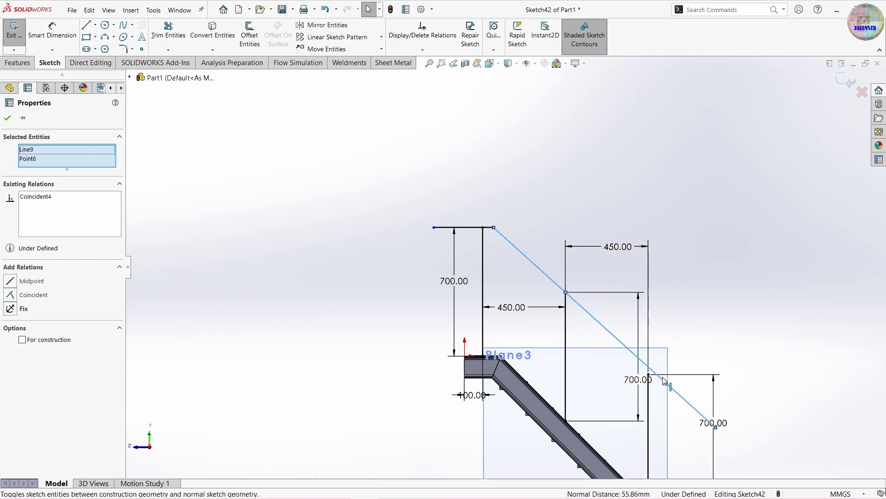
Join the diagonal rail's upper endpoint to the end of the top rail
scroll(683, 437, down, 3)
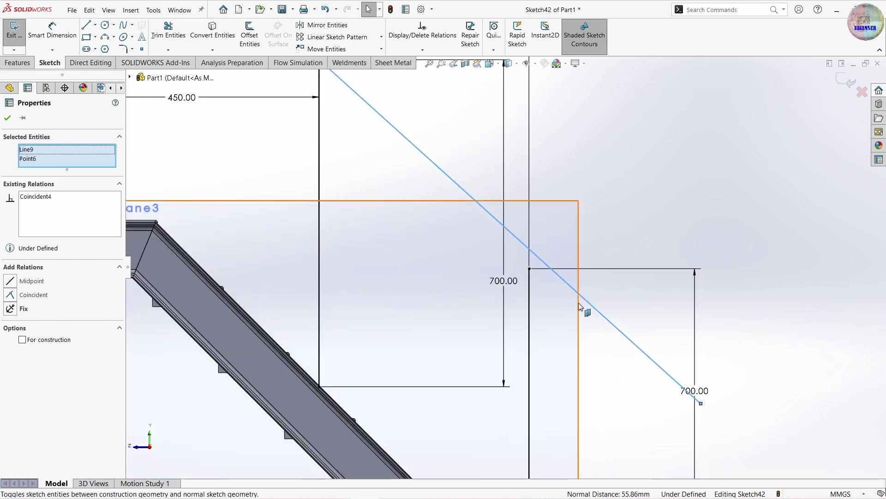
click(596, 318)
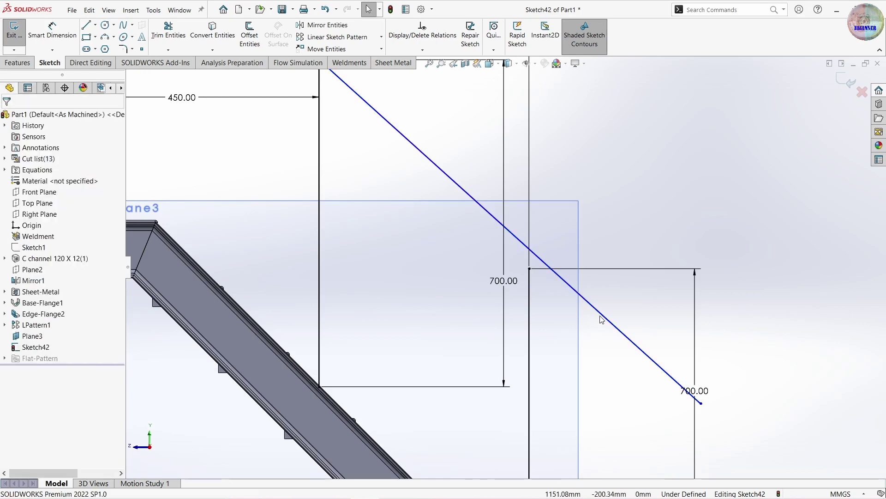
click(600, 317)
click(529, 269)
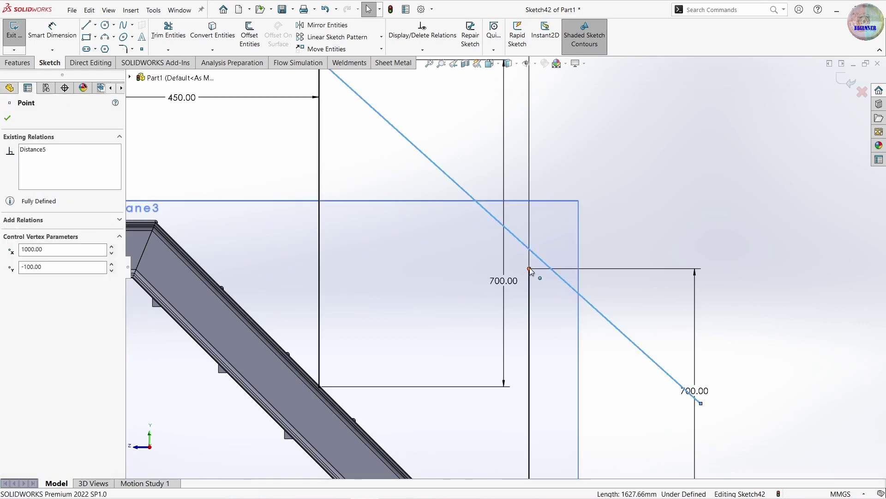
click(622, 292)
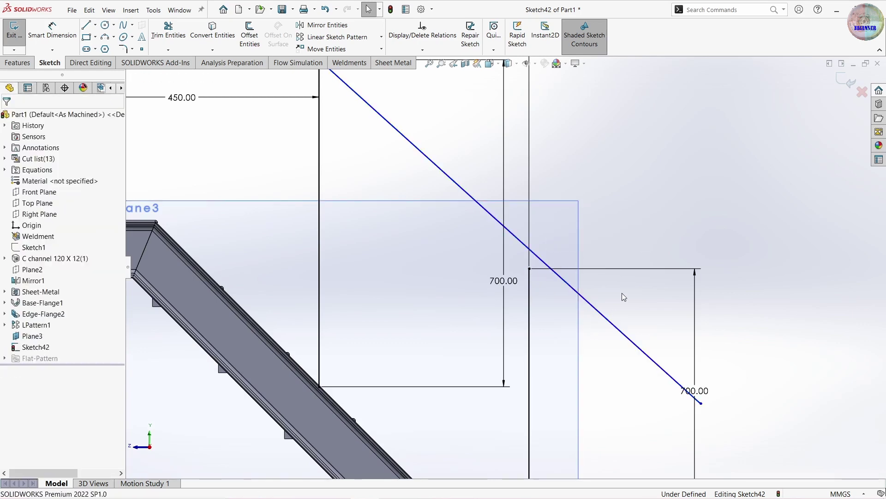
scroll(535, 360, up, 3)
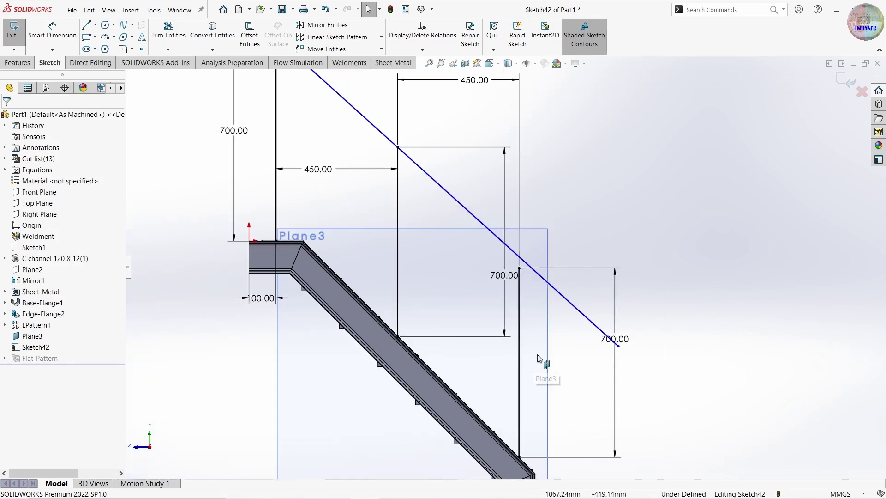
scroll(634, 361, up, 1)
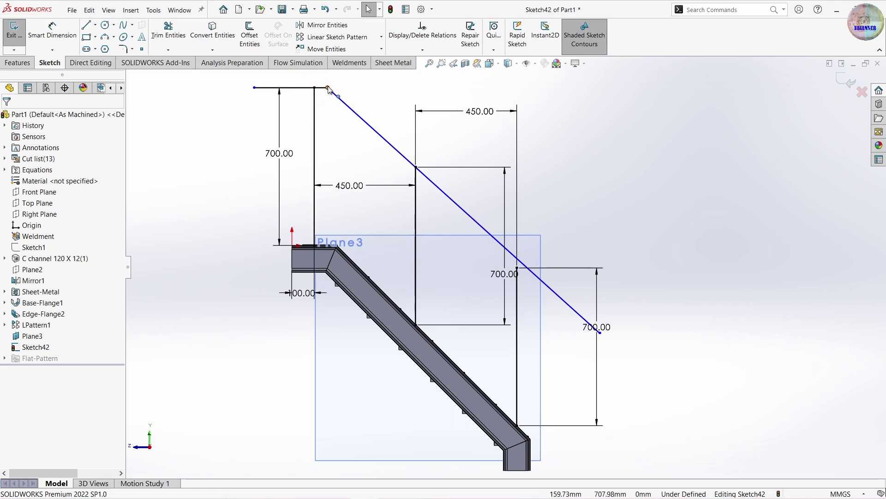
drag(328, 89, 336, 89)
click(363, 144)
Select the diagonal rail together with the right post's top point
click(650, 156)
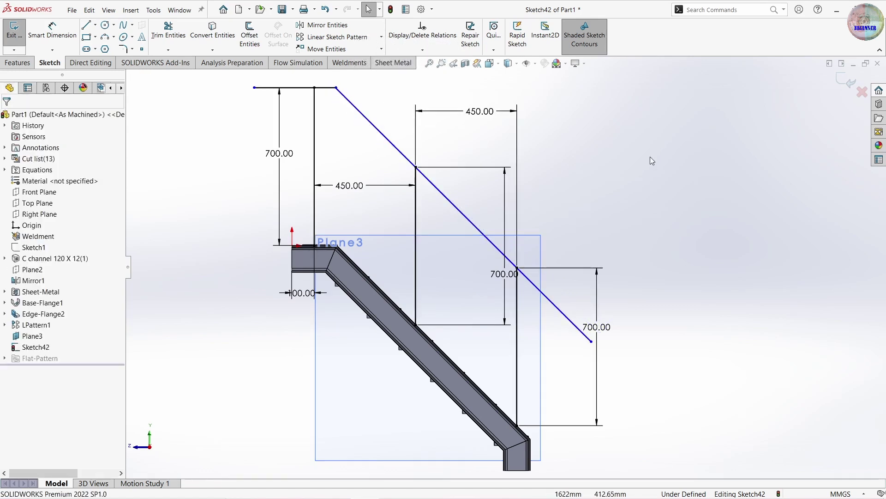
scroll(553, 261, down, 2)
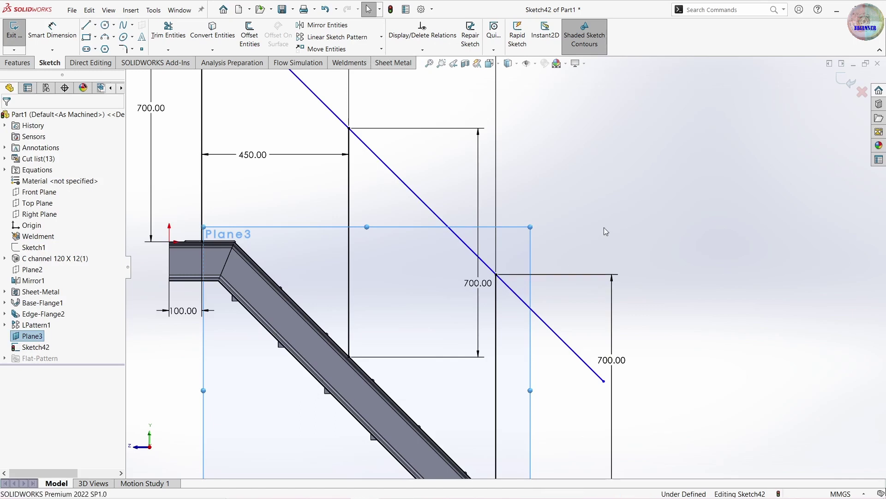
click(517, 298)
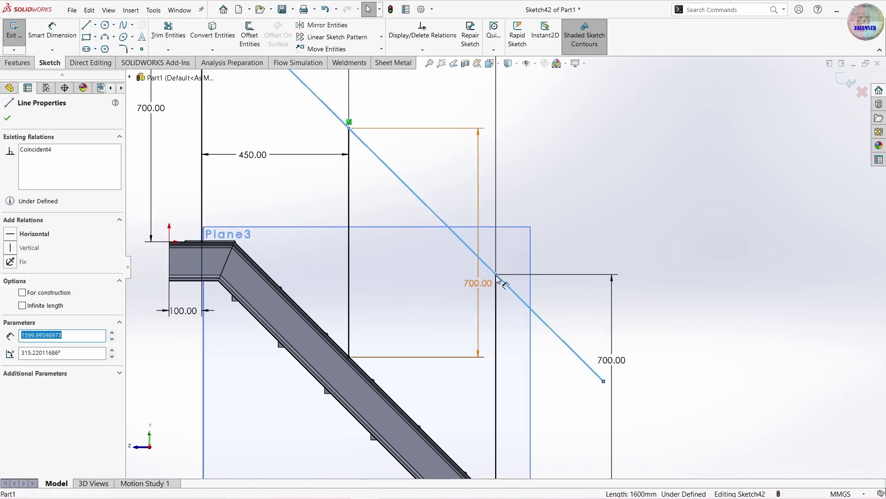
click(498, 275)
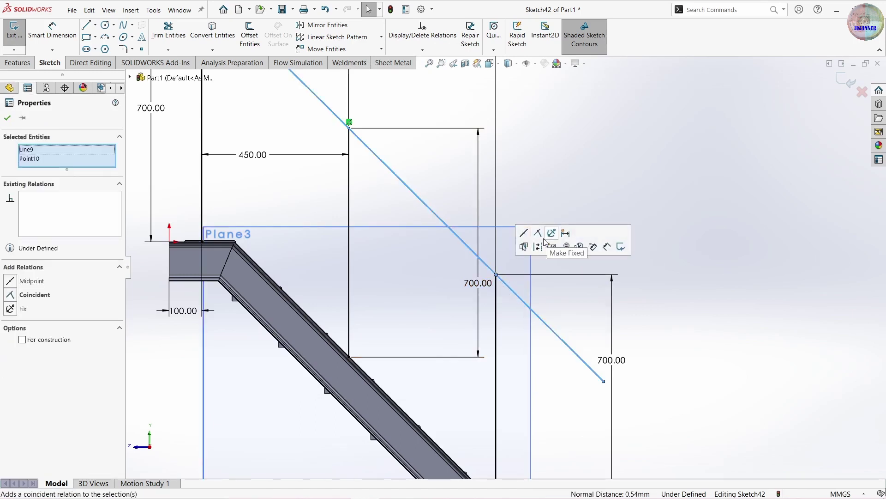
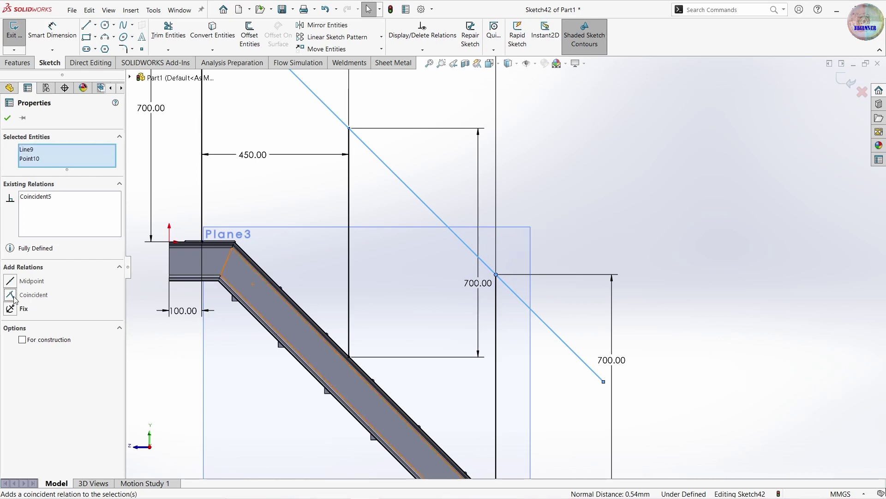
Confirm the coincident relation and drag both 700.00 dimensions and the 450.00 dimension clear of the sketch
click(8, 118)
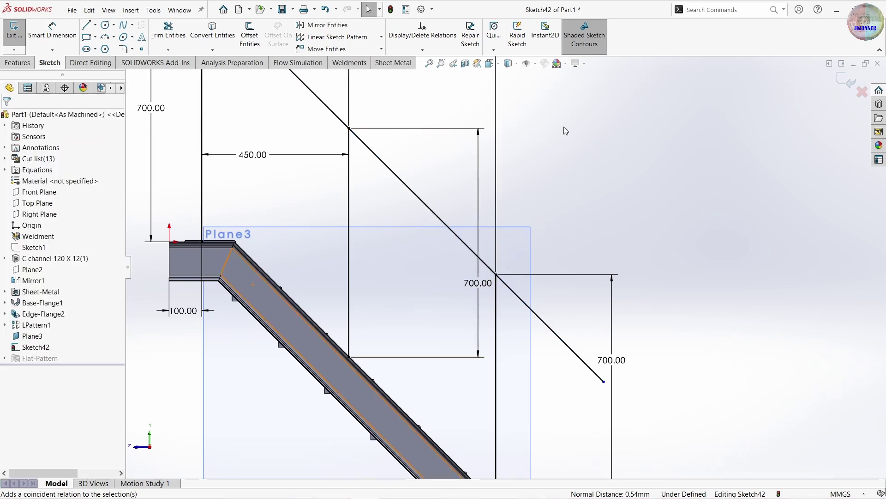
scroll(504, 272, up, 3)
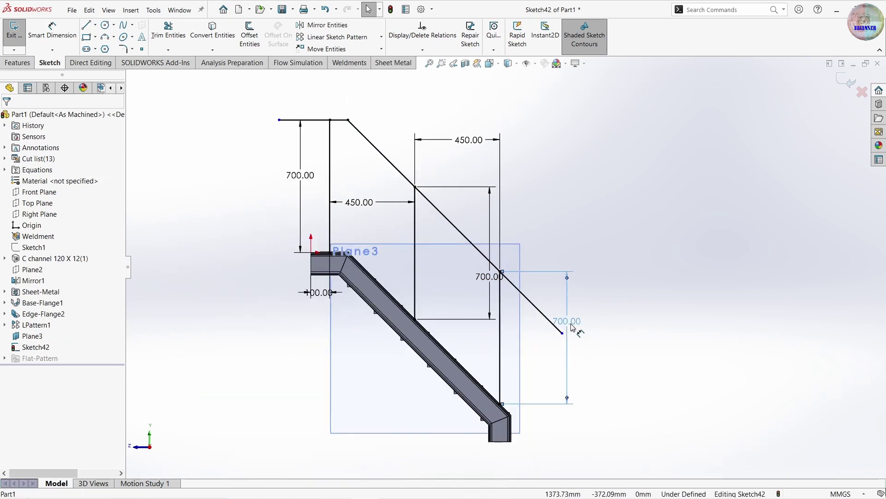
click(571, 326)
click(647, 337)
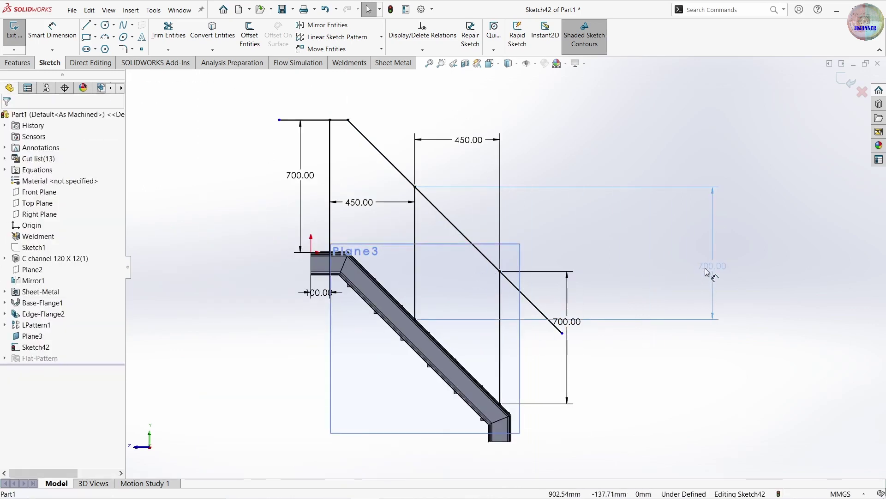
click(713, 267)
drag(570, 325, 667, 332)
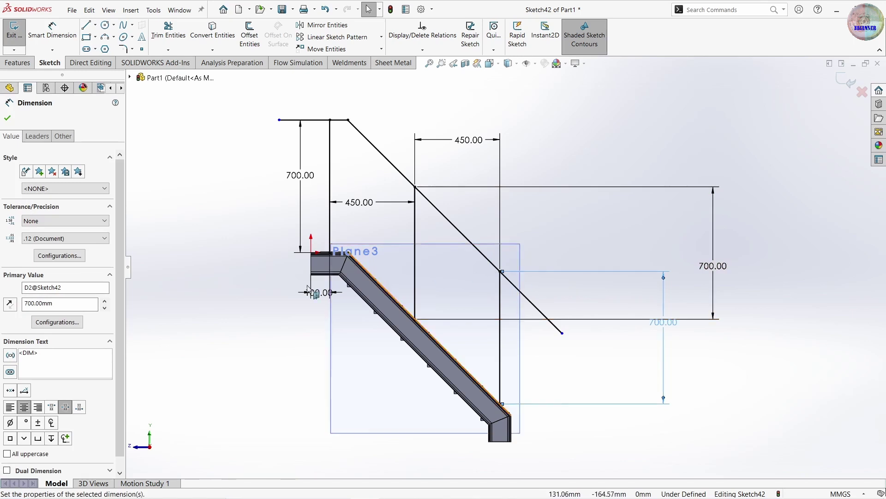
drag(301, 176, 224, 184)
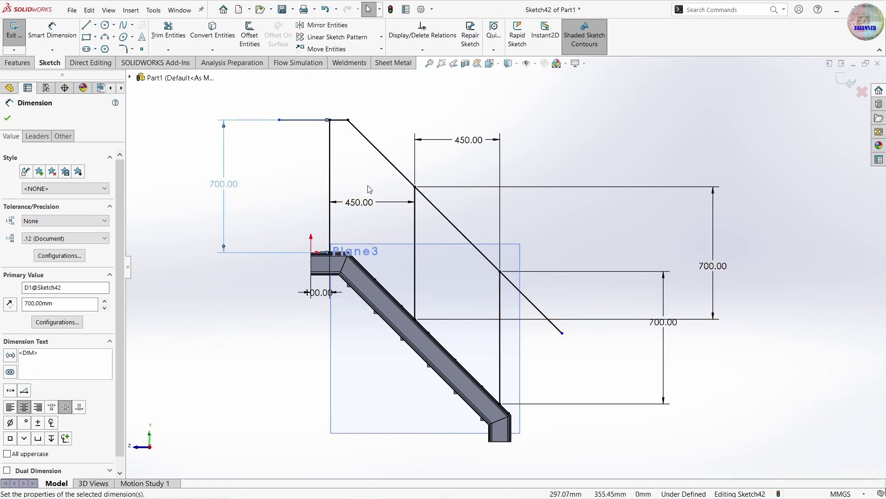
drag(359, 202, 361, 90)
drag(468, 140, 465, 109)
Deselect the dimensions and hide Plane3 from the feature tree
click(254, 200)
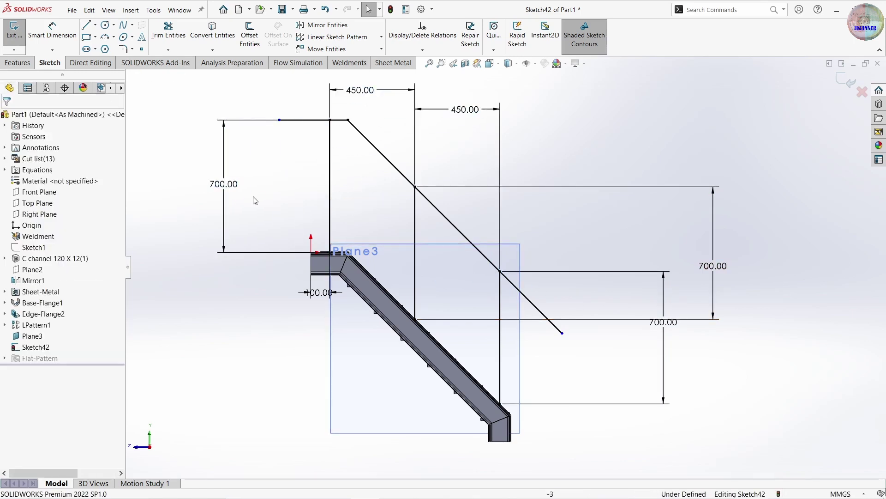
right_click(35, 336)
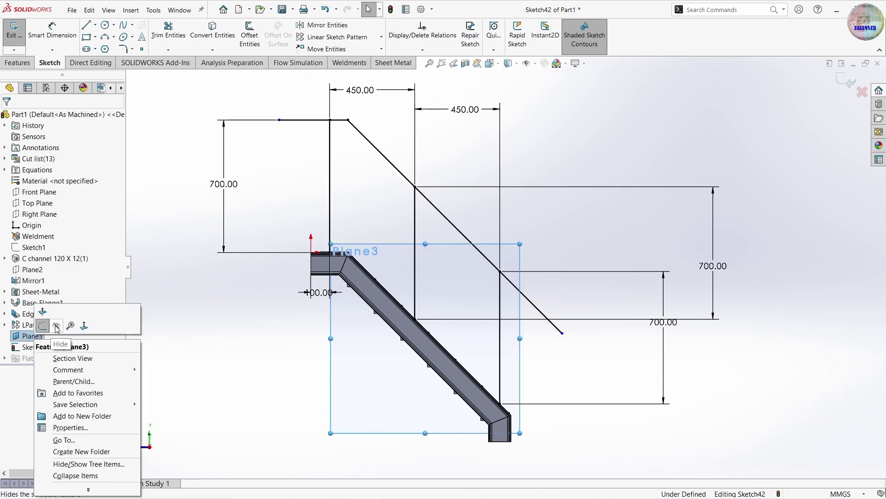
click(57, 327)
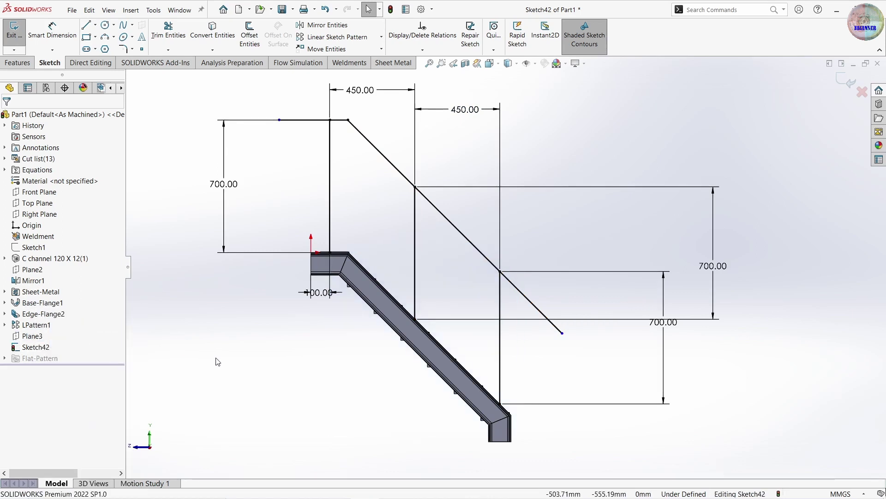
Draw the lower rail as a short horizontal line turning into a diagonal parallel to the top rail
click(87, 27)
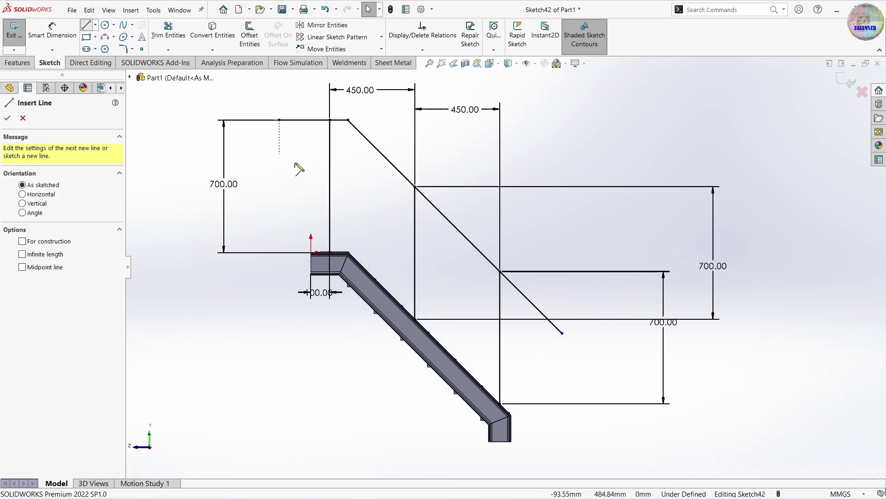
click(303, 186)
click(352, 187)
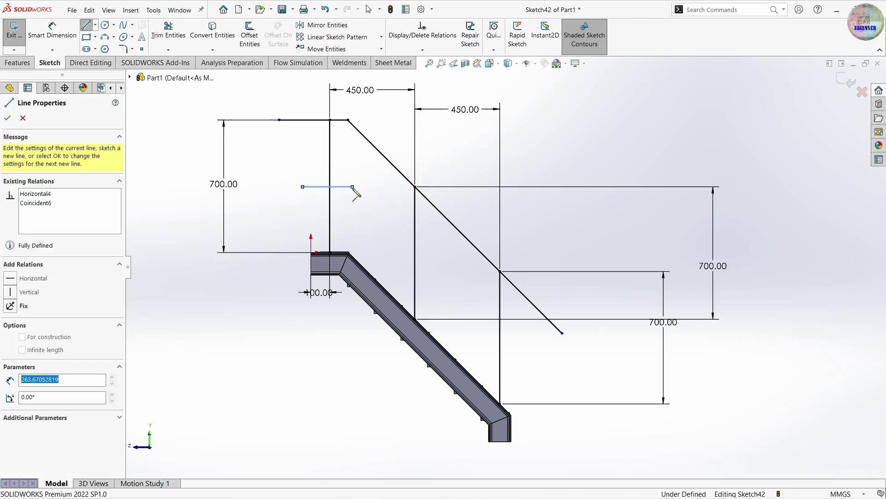
click(542, 367)
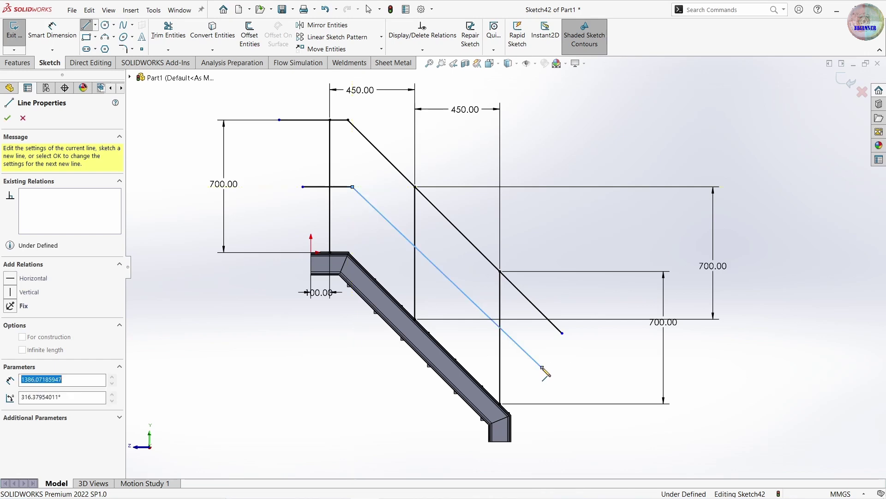
key(Escape)
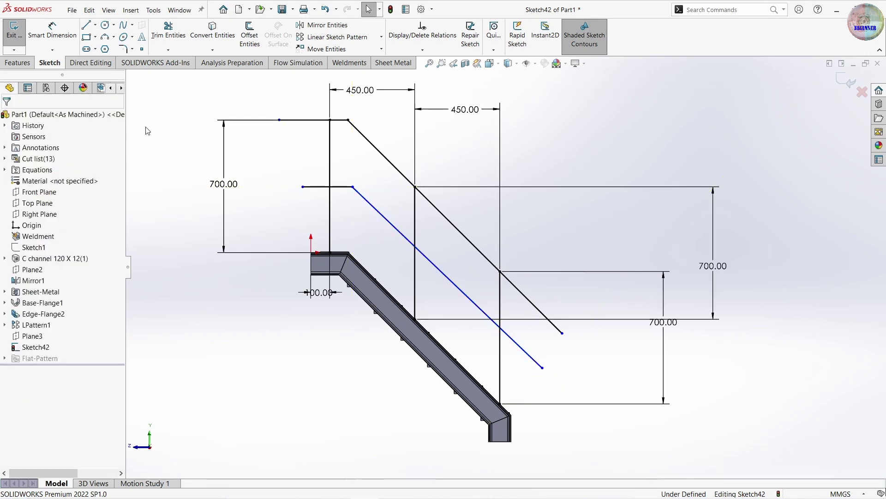
Try a 352.68 distance dimension between the rails, then discard it as over-defining
click(52, 30)
click(345, 186)
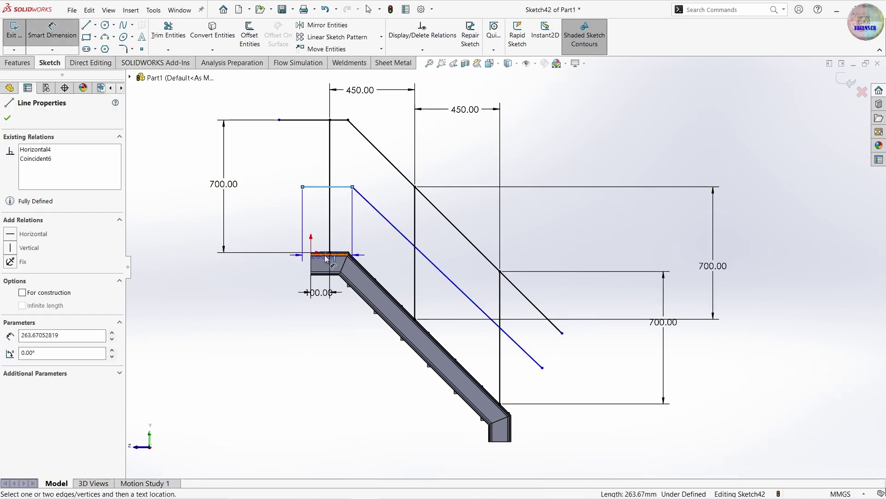
click(319, 120)
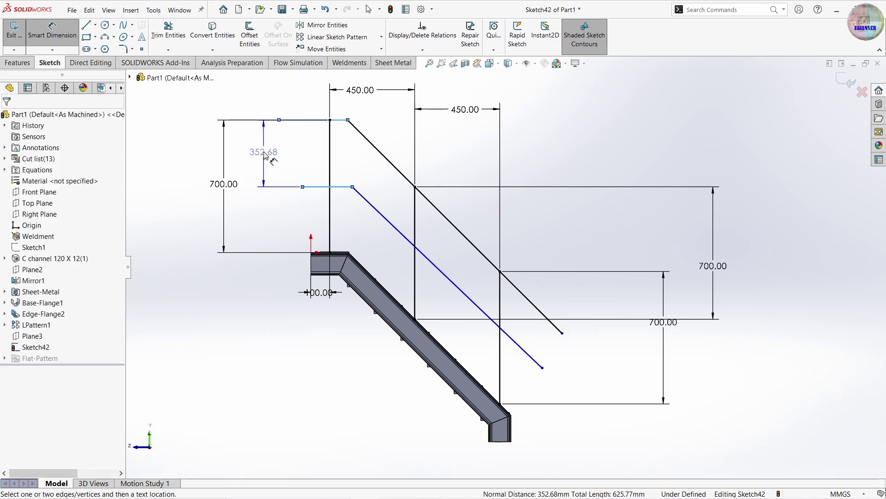
click(264, 153)
key(Escape)
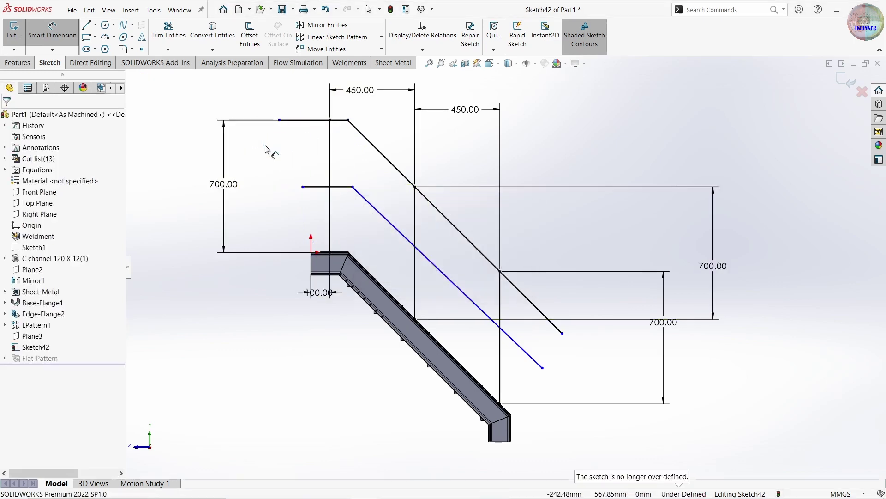
Drag the top rail's left endpoint slightly to shorten the upper rail end
click(279, 120)
key(Escape)
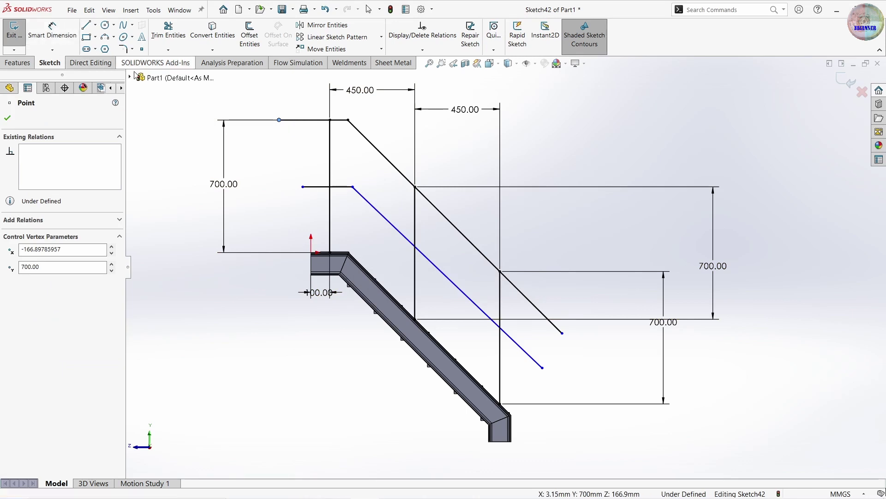
key(Escape)
click(279, 120)
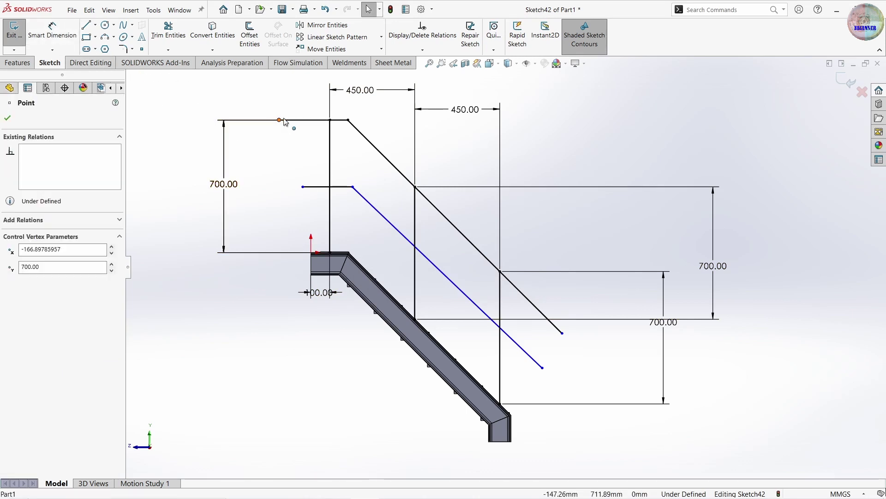
drag(294, 120, 295, 126)
key(Escape)
Align the left end points of both rails vertically with each other and the origin
scroll(305, 164, down, 2)
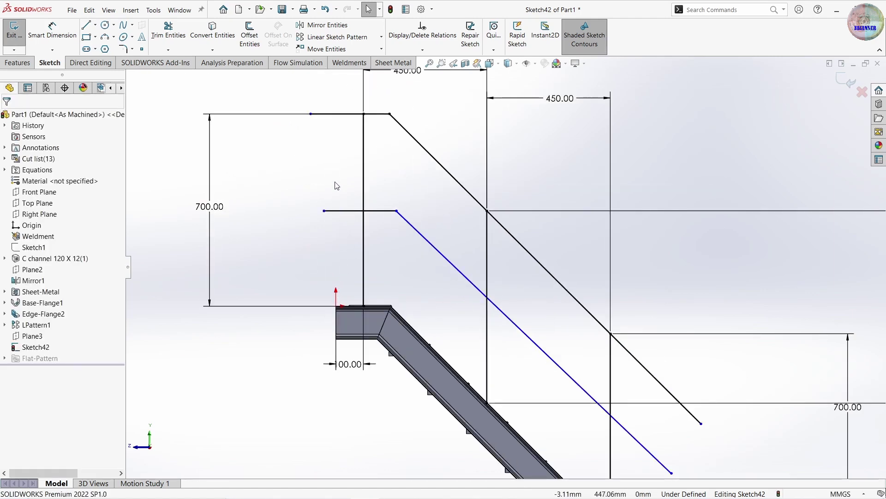
click(310, 114)
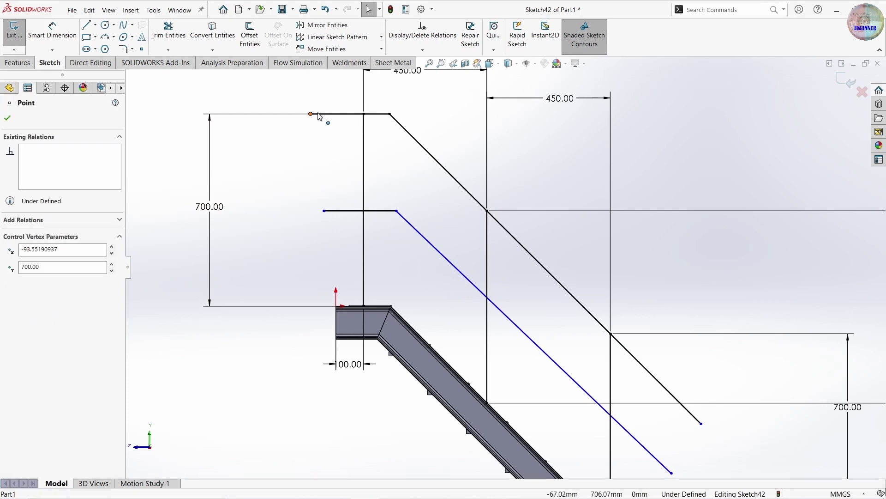
click(324, 202)
click(324, 211)
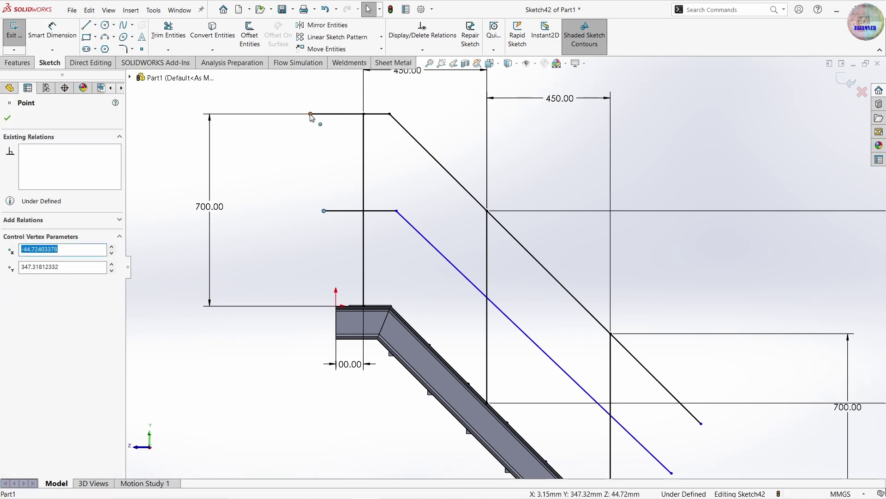
ctrl+click(311, 115)
click(11, 295)
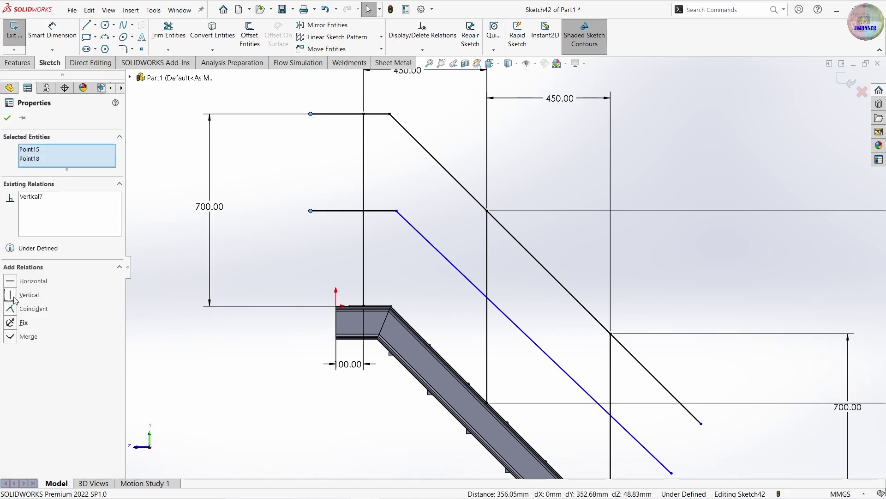
ctrl+click(336, 306)
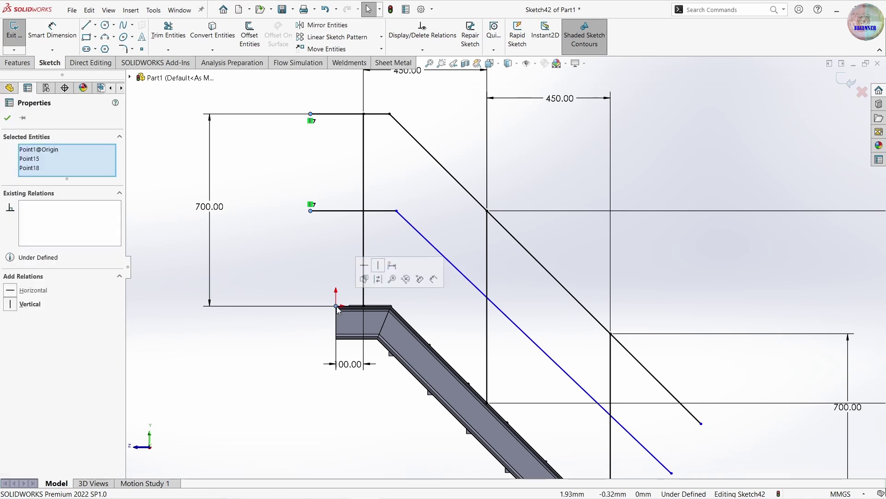
click(381, 266)
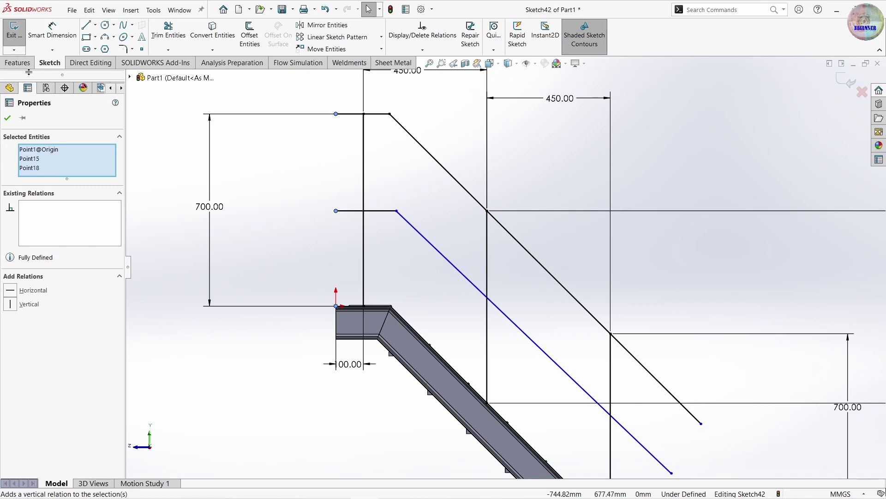
click(8, 119)
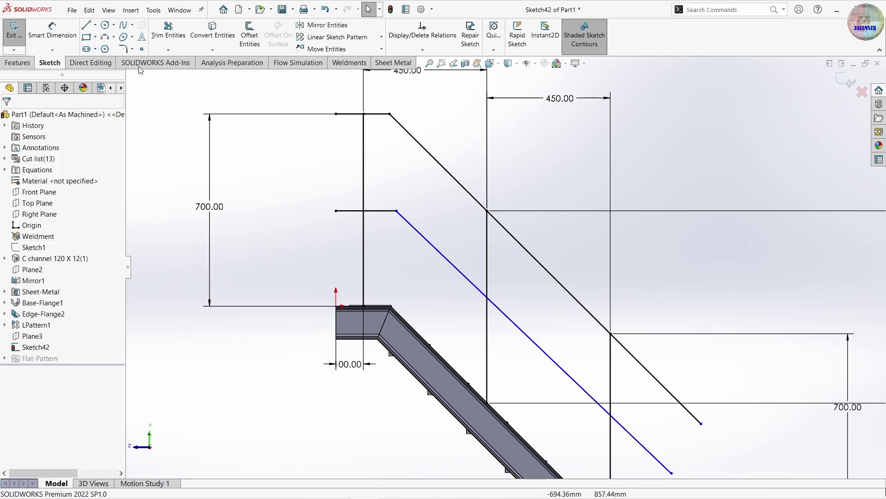
Make the upper and lower rail corner points vertical and confirm the relation
click(390, 114)
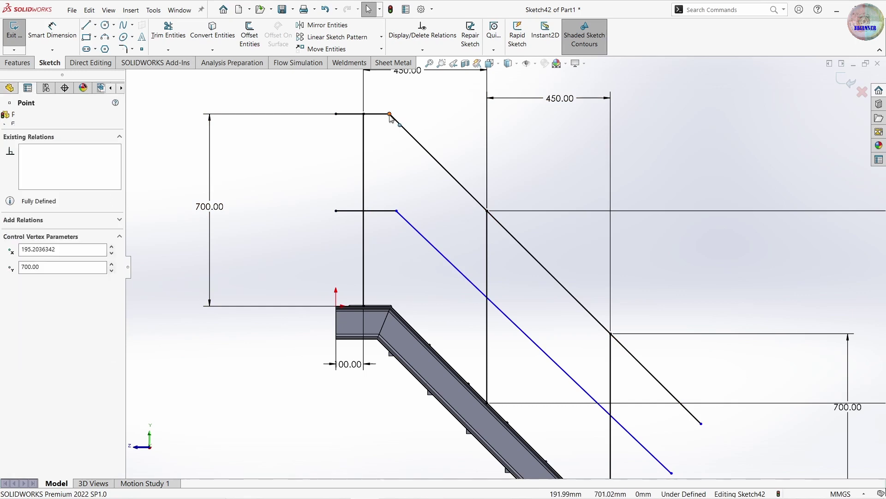
ctrl+click(397, 211)
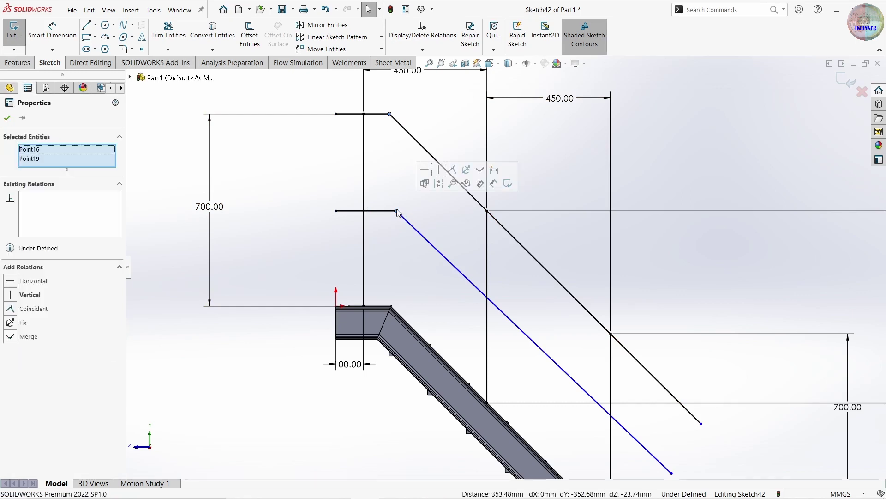
click(441, 174)
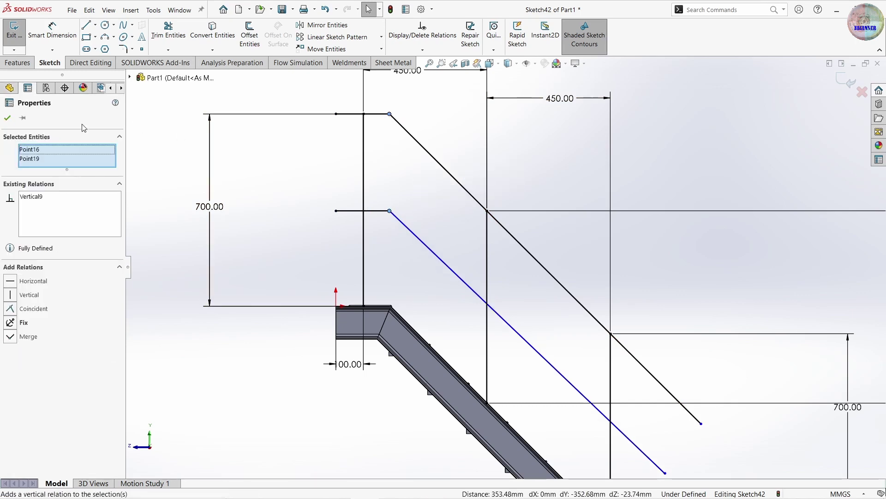
click(6, 119)
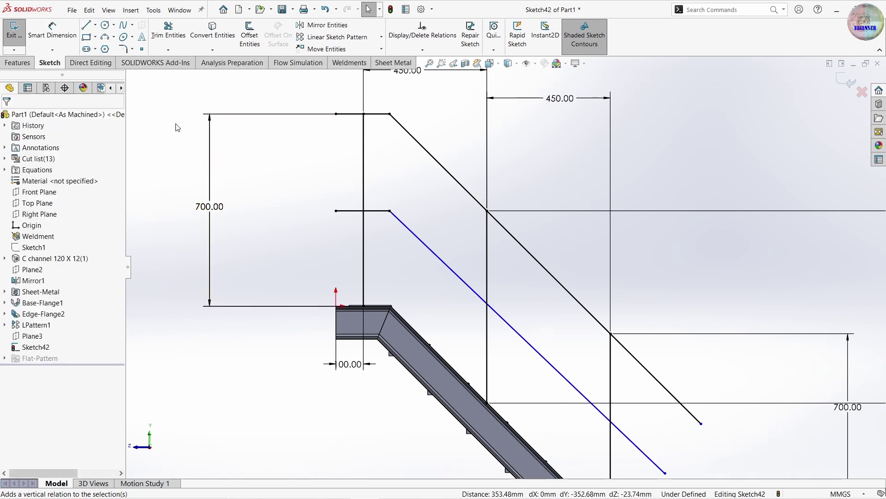
Zoom out, exit the railing sketch and orbit to an angled 3D view of the stair frame
key(z)
click(350, 62)
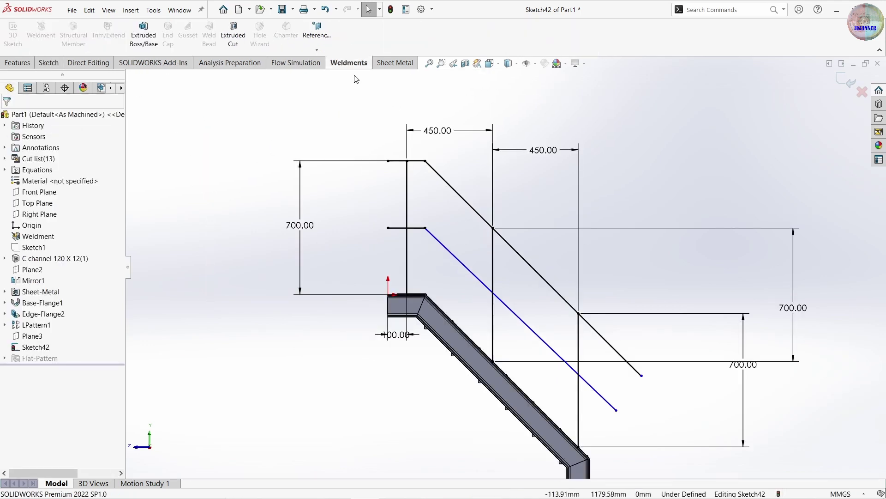
click(840, 81)
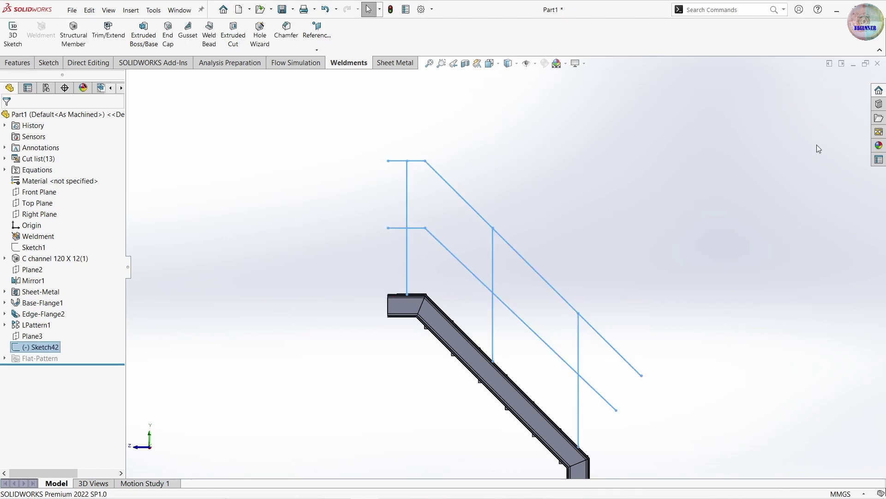
mouse_move(706, 290)
middle_down()
mouse_move(509, 347)
mouse_move(490, 361)
middle_up()
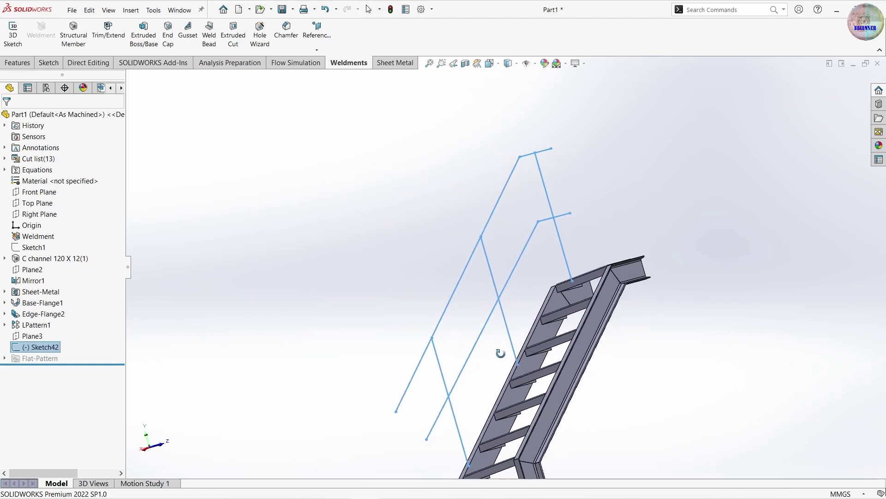
scroll(490, 362, down, 1)
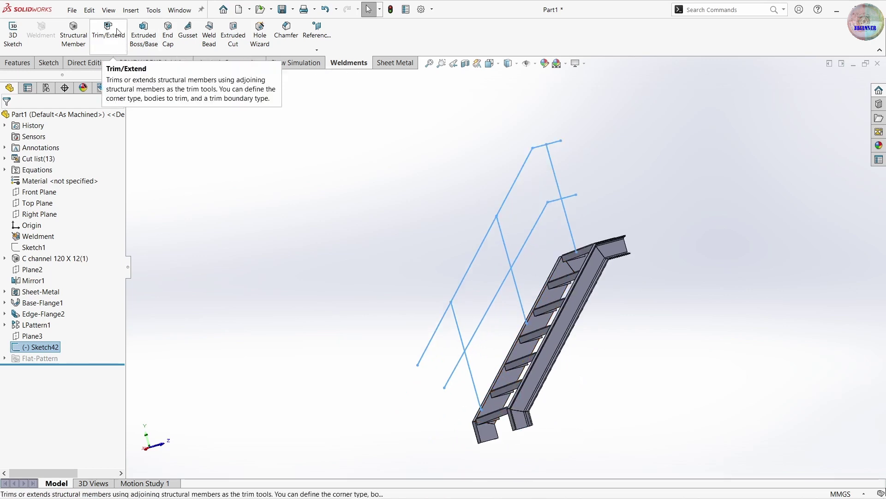
Start a structural member with the ISO pipe 33.7 x 4.0 profile
click(77, 37)
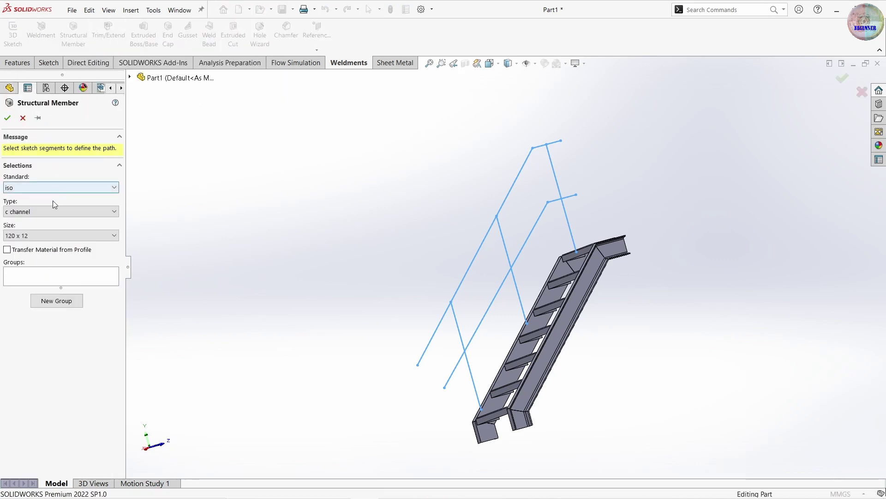
click(54, 212)
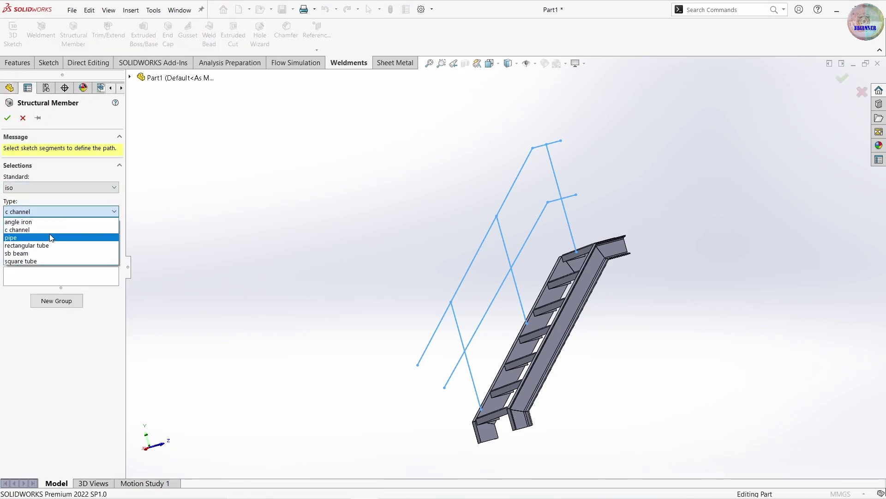
click(52, 238)
click(49, 235)
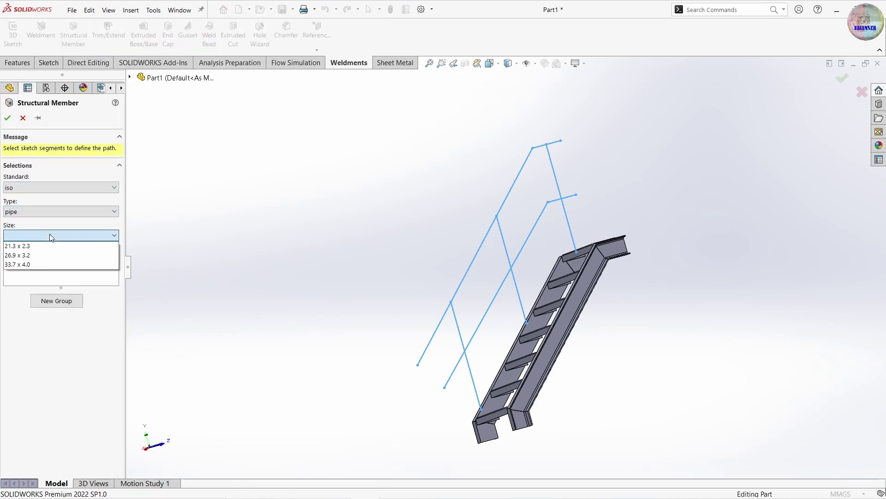
click(49, 261)
Select the three vertical post lines as the first member group
mouse_move(482, 378)
middle_down()
mouse_move(623, 345)
mouse_move(568, 349)
middle_up()
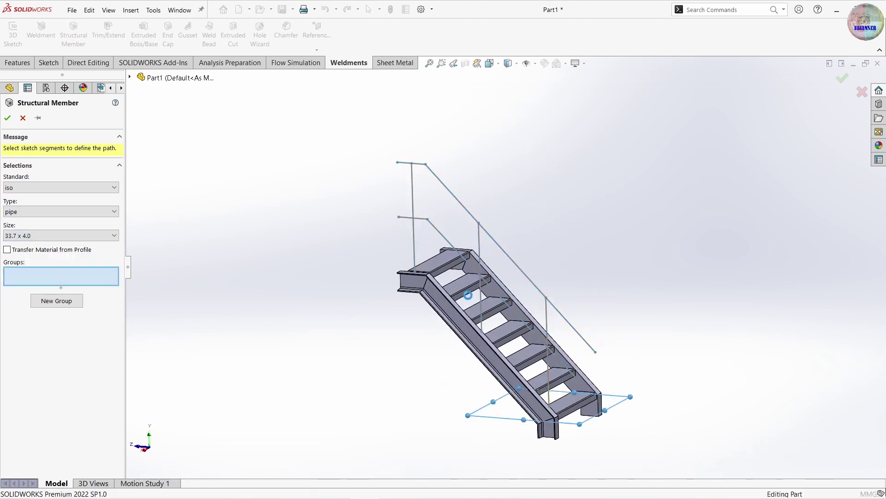
click(481, 296)
click(547, 323)
click(415, 234)
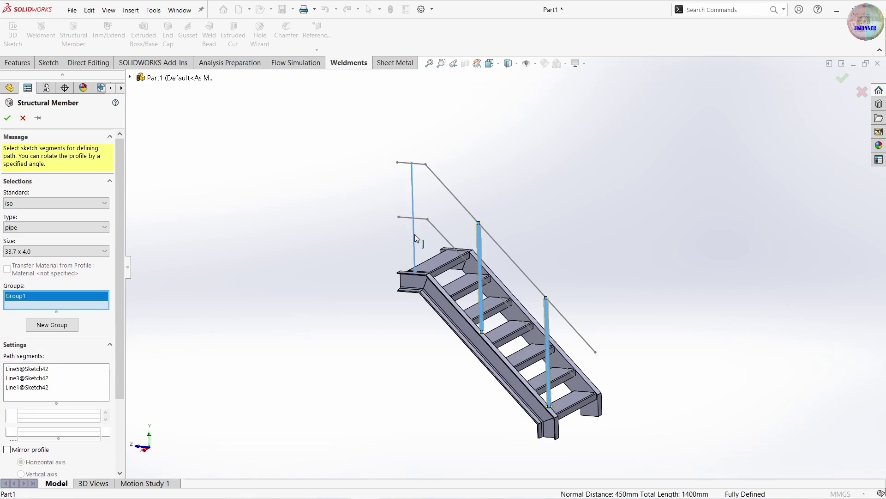
Add the lower and upper rails as separate groups and create the pipe members
click(63, 325)
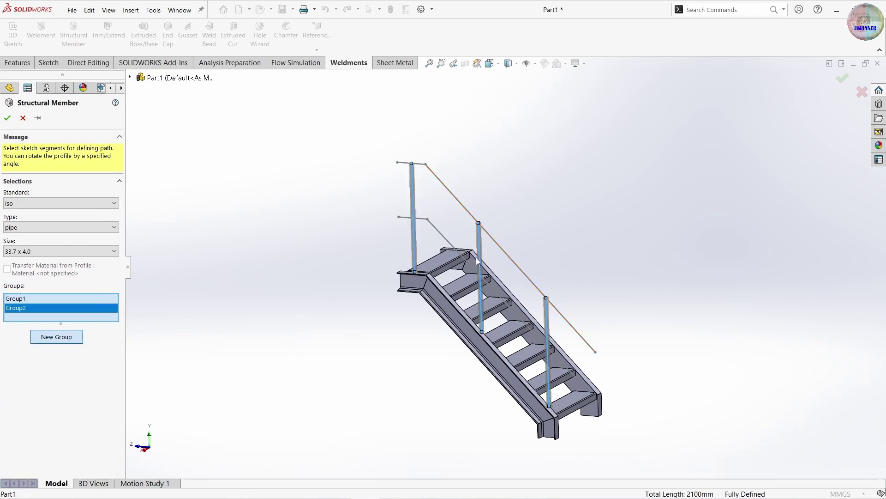
click(459, 254)
click(419, 218)
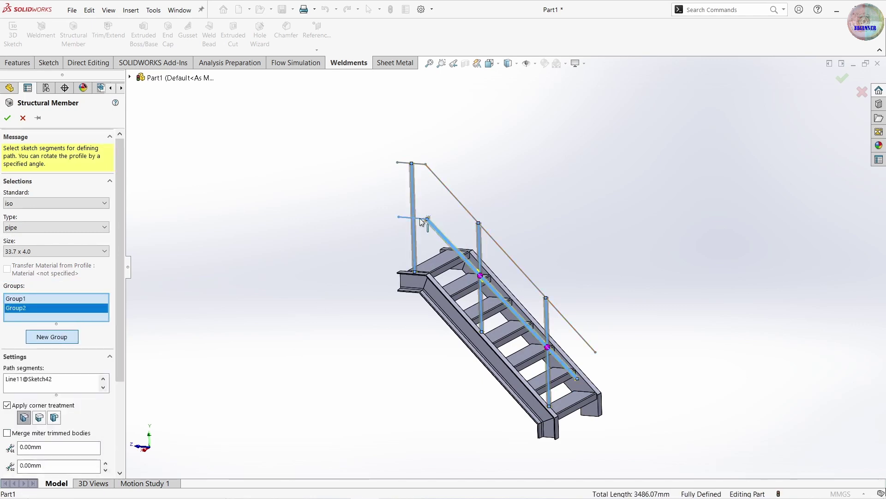
click(48, 333)
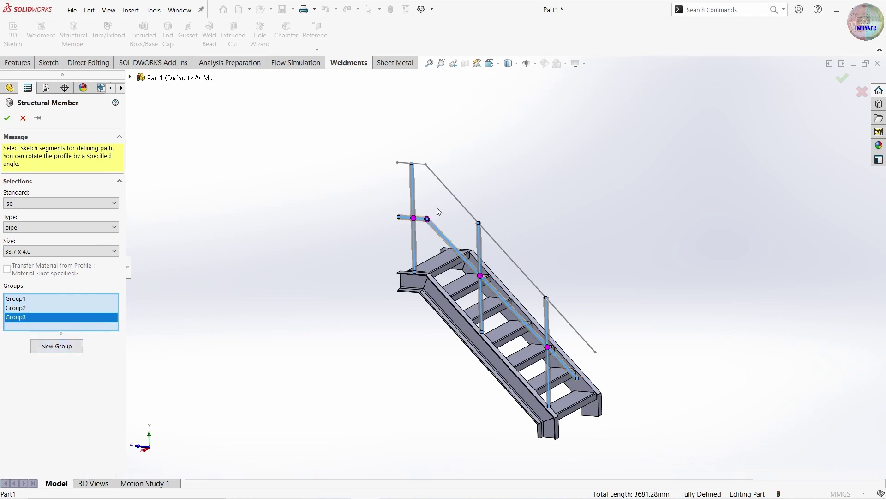
click(448, 188)
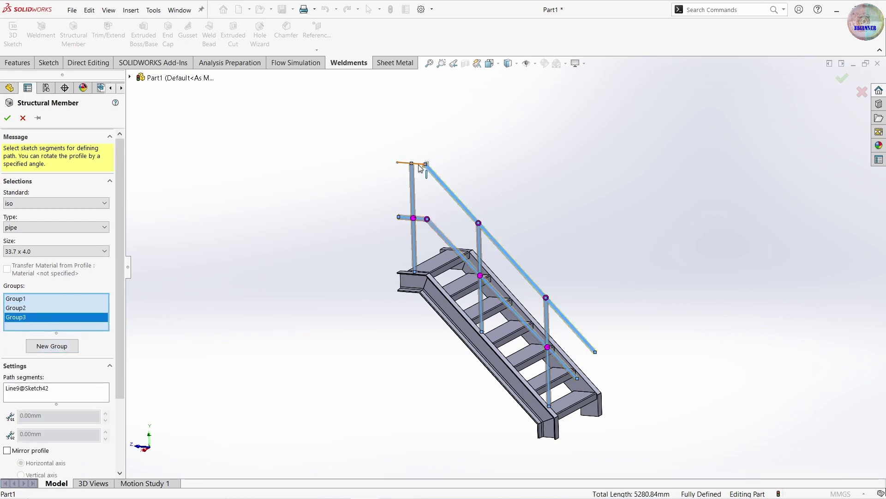
click(418, 164)
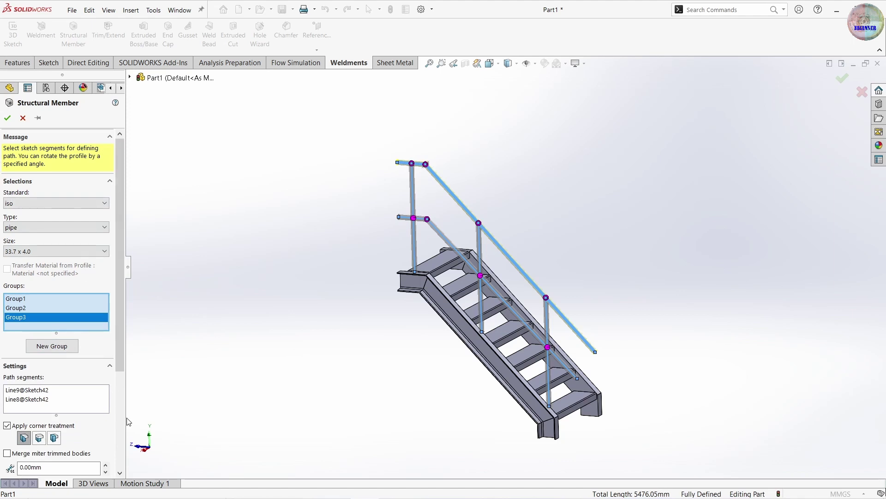
scroll(64, 430, down, 3)
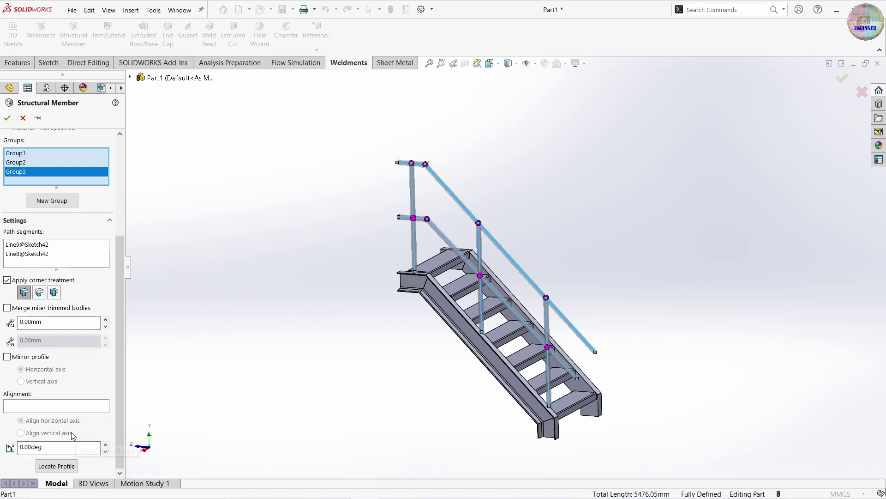
click(7, 118)
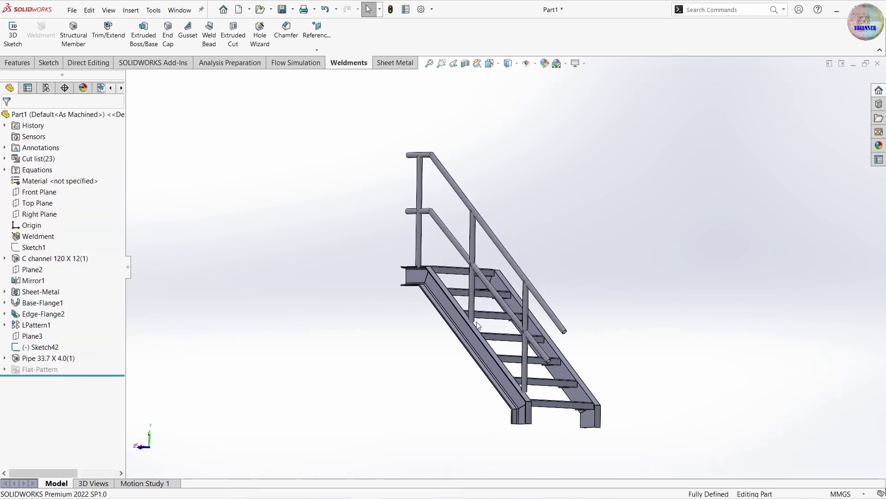
scroll(490, 325, down, 3)
scroll(489, 324, down, 3)
scroll(490, 323, up, 3)
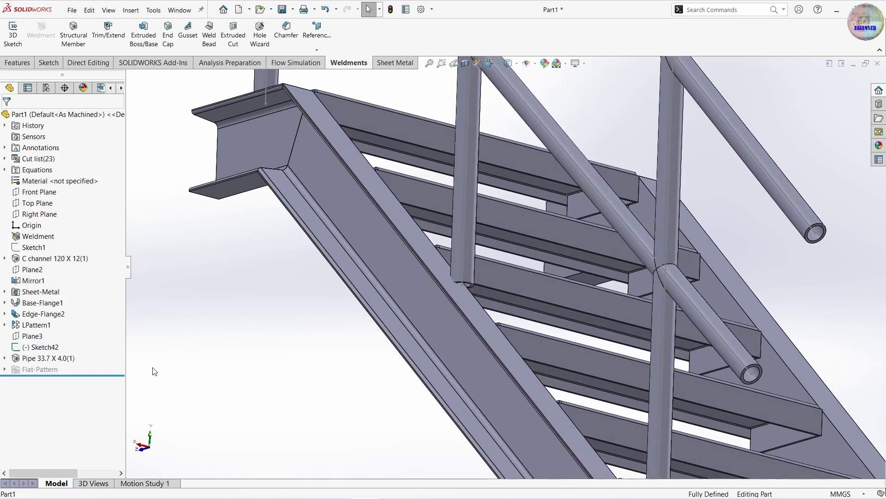
right_click(48, 346)
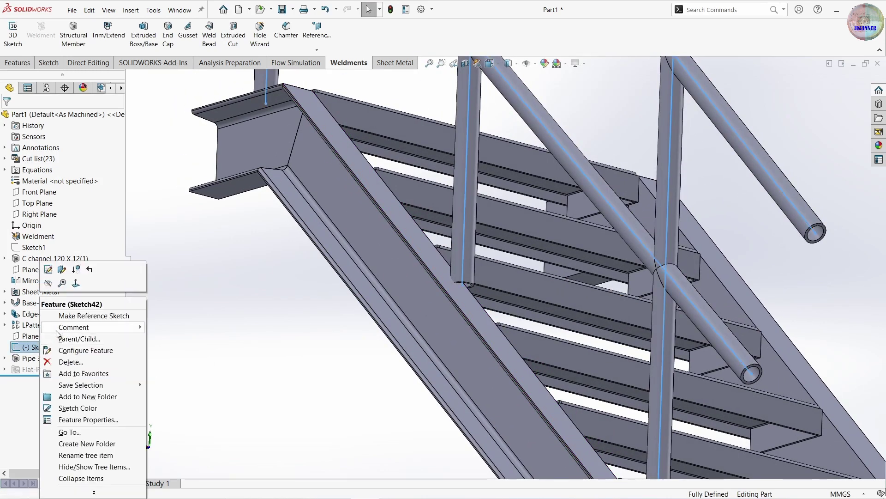
Hide the railing sketch and trim the three pipe posts to the stringer face
click(48, 283)
middle_drag(451, 322, 493, 276)
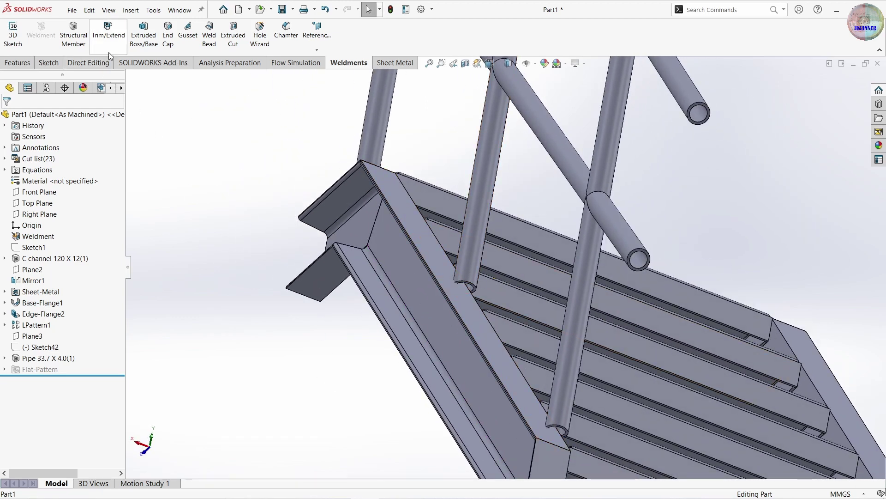
click(110, 38)
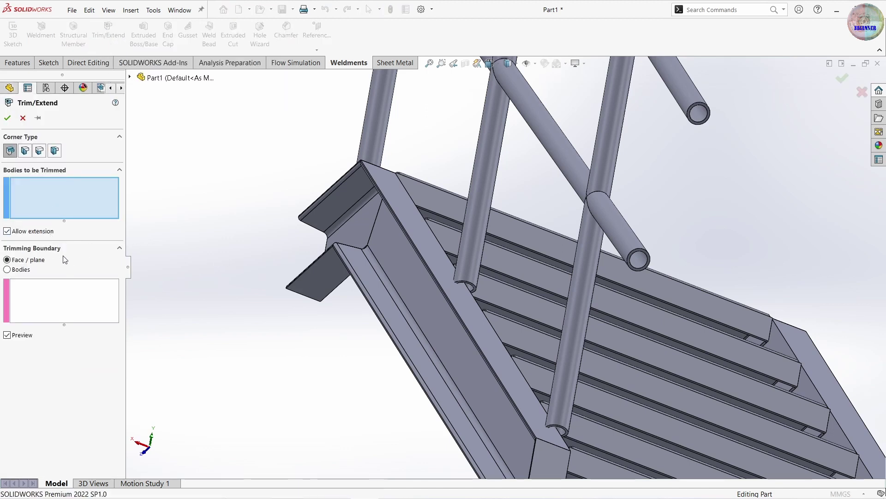
click(481, 213)
click(380, 124)
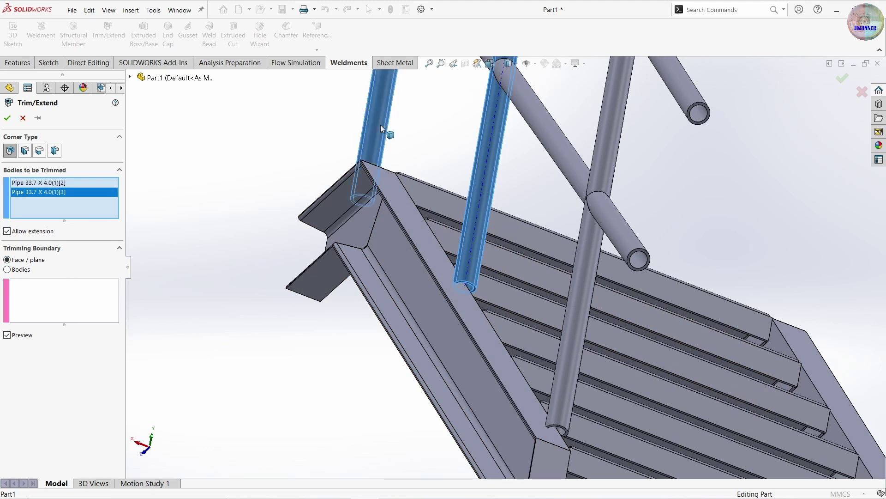
click(573, 333)
click(66, 301)
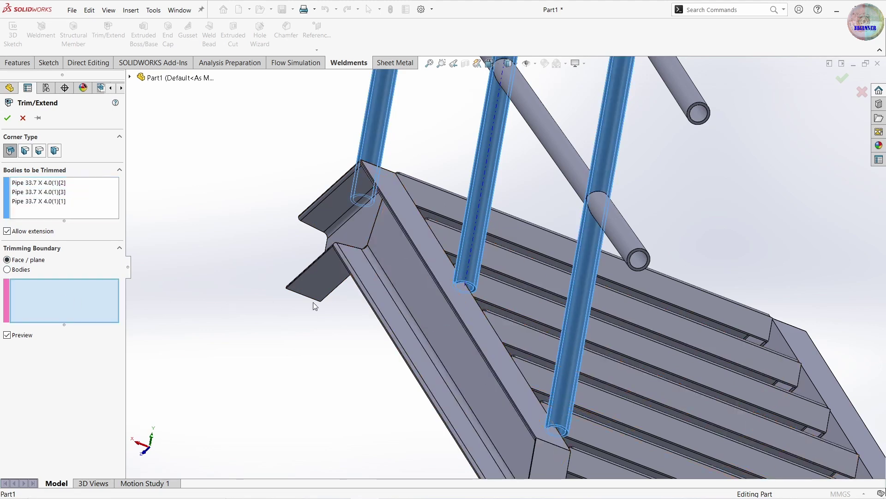
click(468, 311)
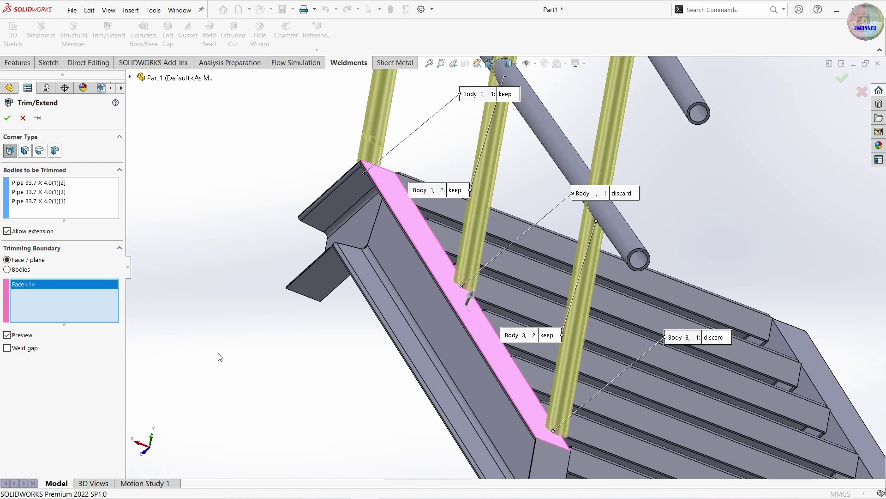
middle_drag(351, 363, 397, 330)
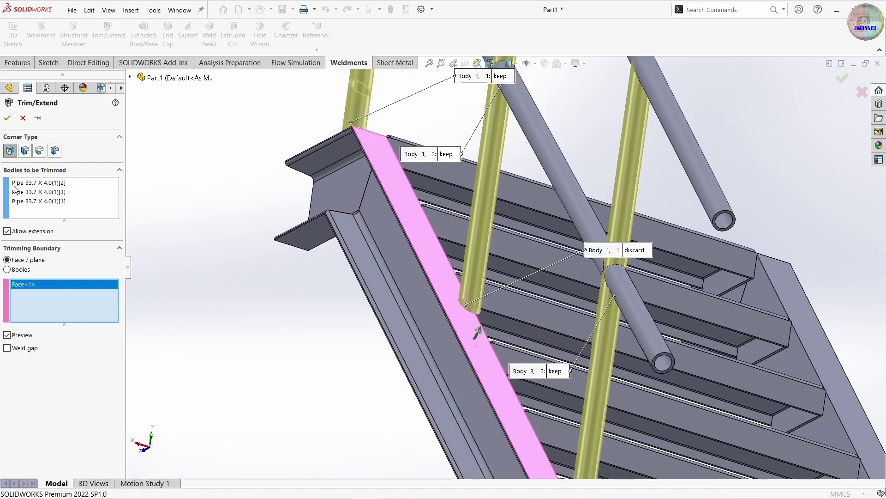
click(8, 118)
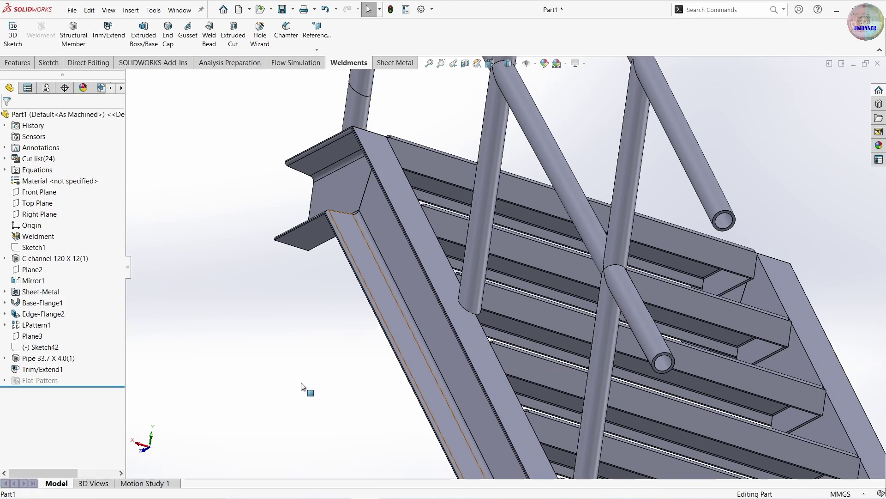
Orbit around the stringer's lower end and select Plane3 in the feature tree
mouse_move(307, 386)
middle_down()
mouse_move(253, 360)
mouse_move(434, 309)
middle_up()
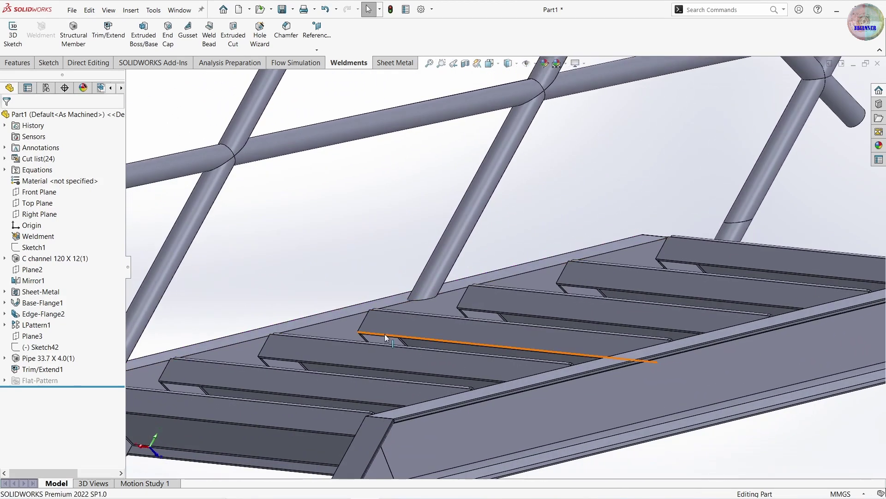
scroll(439, 309, down, 3)
scroll(443, 303, down, 3)
mouse_move(436, 272)
middle_down()
mouse_move(406, 307)
mouse_move(325, 240)
mouse_move(325, 216)
mouse_move(353, 267)
middle_up()
scroll(452, 346, up, 3)
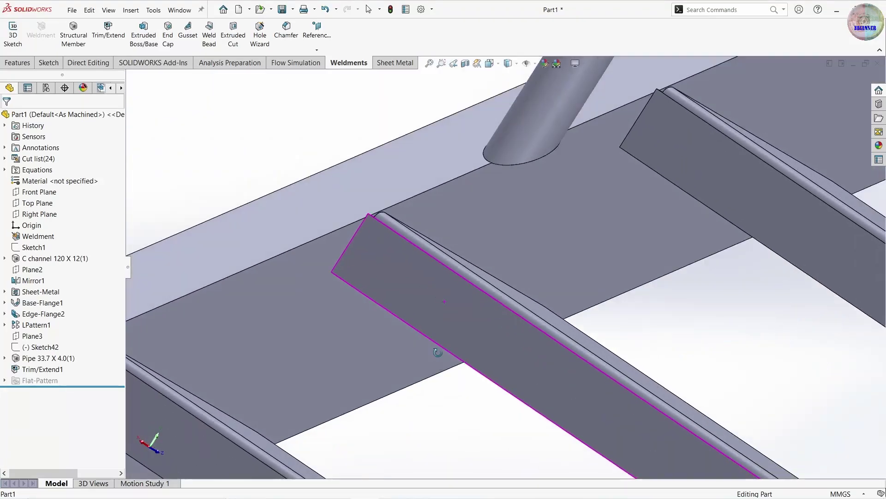
scroll(459, 345, up, 3)
scroll(456, 351, up, 3)
scroll(452, 351, up, 3)
scroll(452, 351, up, 3)
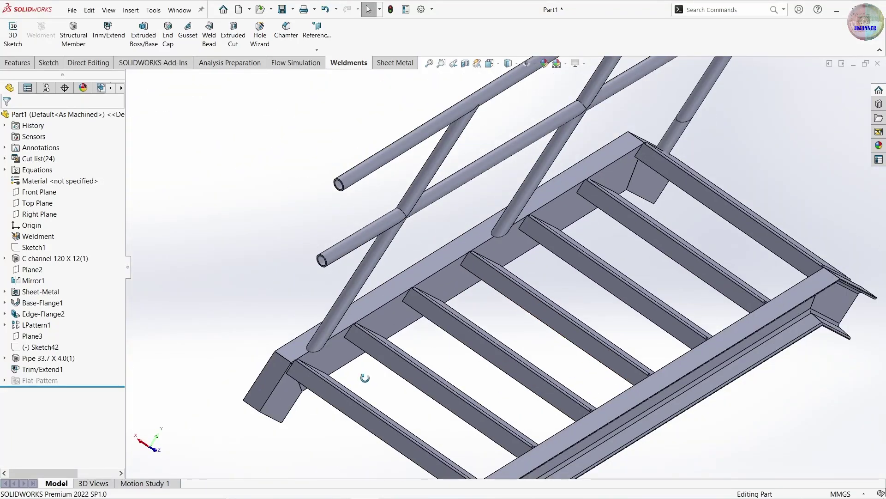
middle_drag(362, 375, 347, 391)
scroll(347, 391, down, 5)
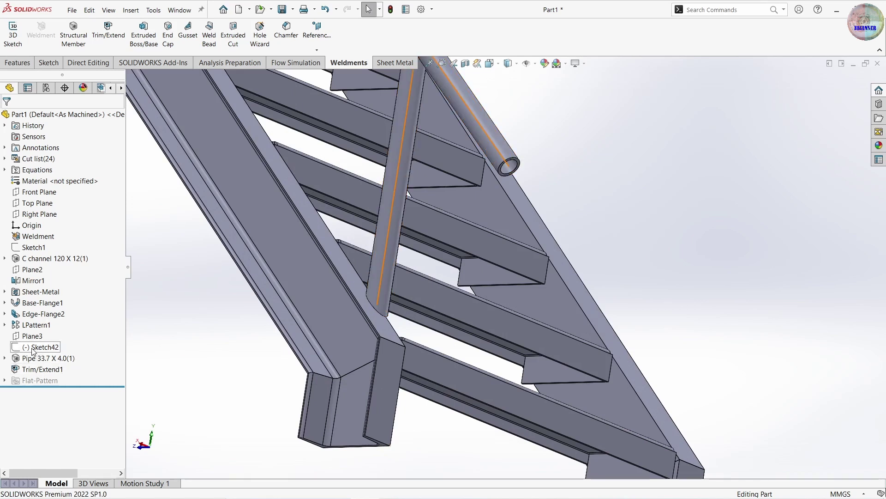
click(32, 351)
click(232, 353)
middle_drag(232, 353, 125, 351)
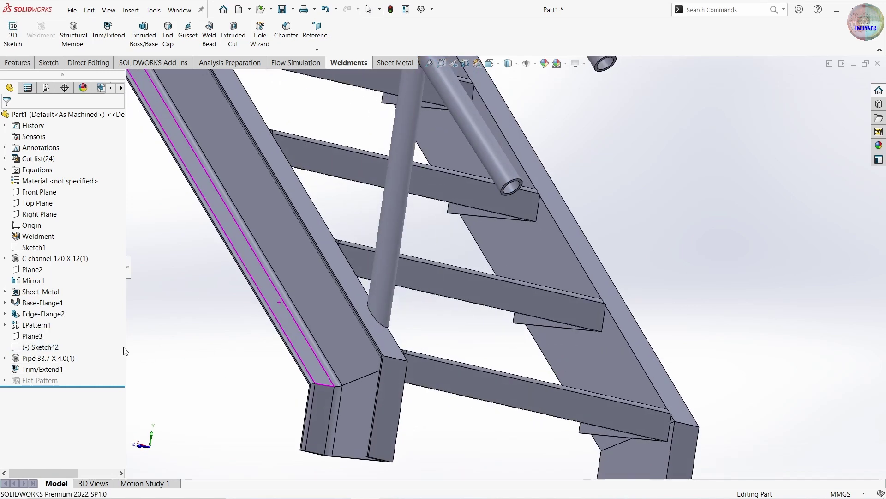
click(32, 335)
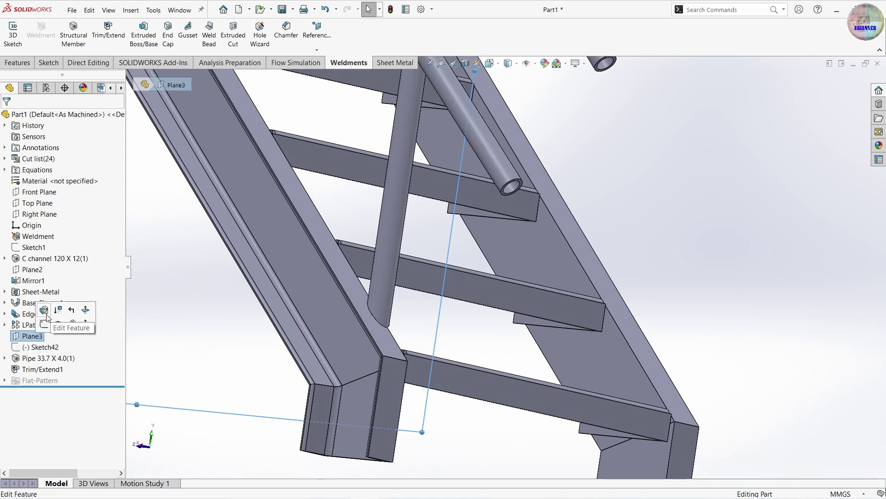
Edit Plane3, delete its first reference and pick a new stringer face
click(44, 310)
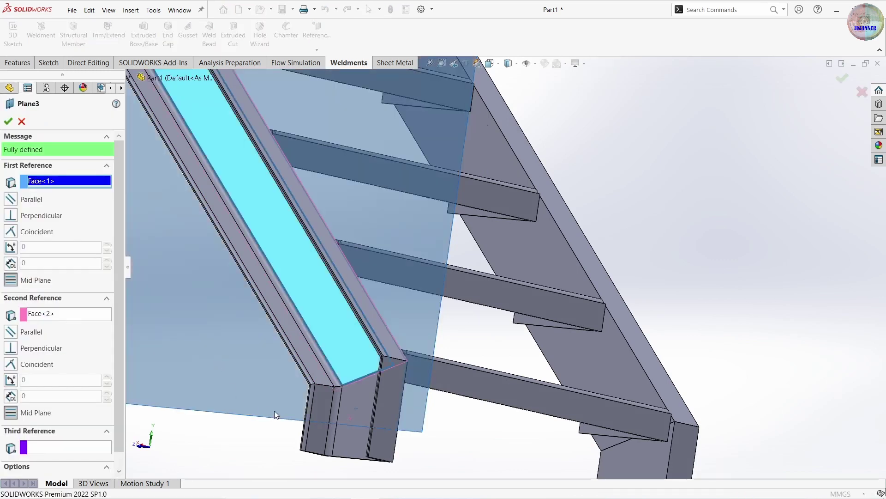
scroll(342, 429, up, 3)
middle_drag(356, 422, 335, 417)
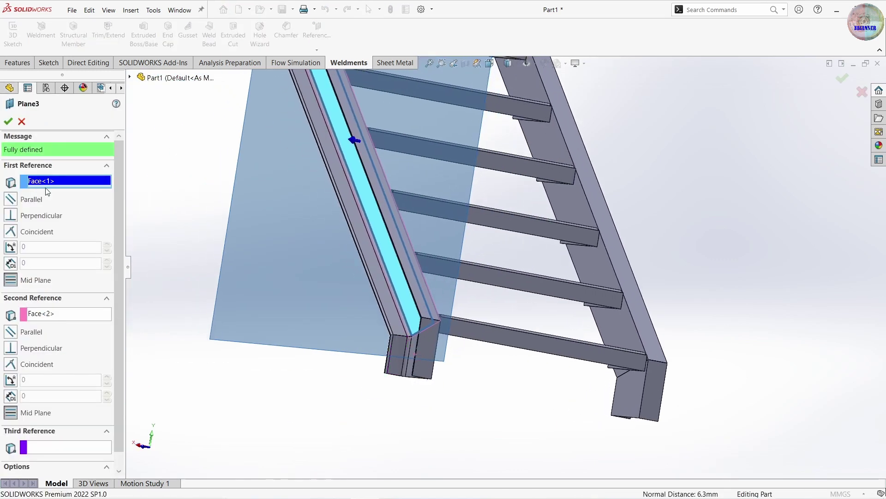
key(Delete)
scroll(433, 278, down, 5)
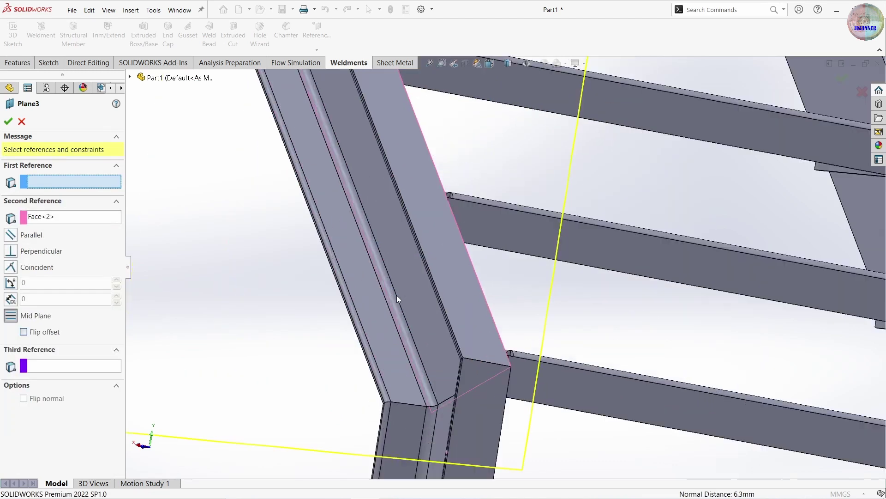
scroll(397, 295, down, 3)
mouse_move(469, 351)
middle_down()
mouse_move(530, 332)
mouse_move(579, 337)
middle_up()
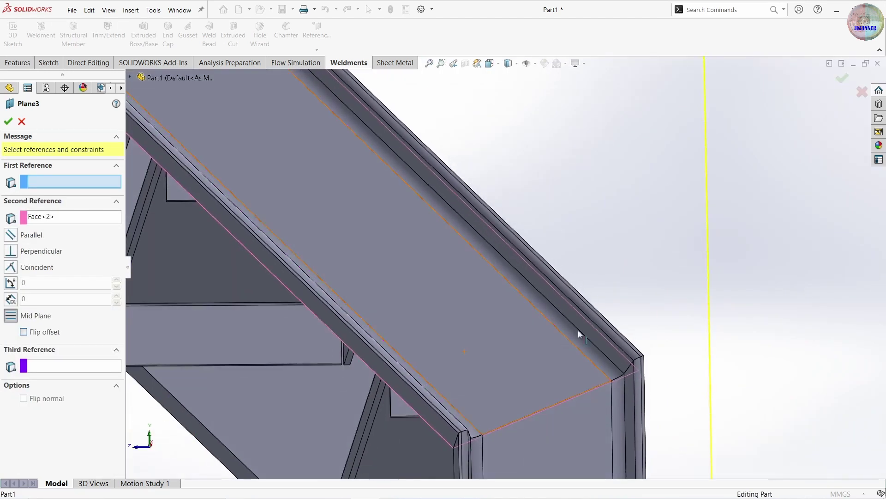
click(596, 323)
scroll(625, 387, up, 3)
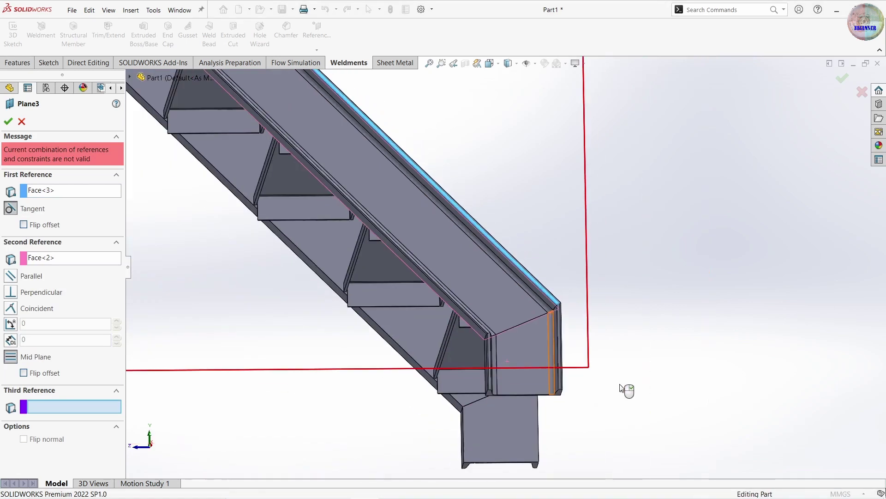
scroll(625, 390, up, 2)
Replace the first reference with the stringer face Face<4> and accept the redefined Plane3
click(78, 192)
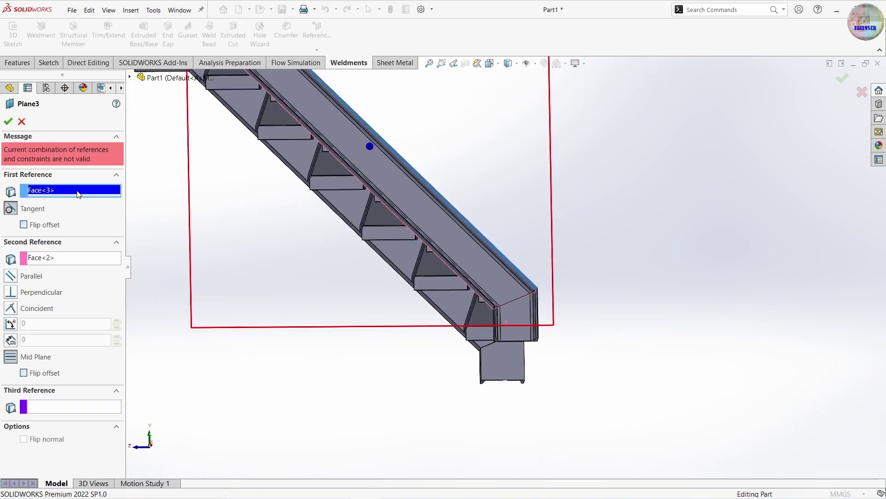
key(Delete)
scroll(491, 303, down, 2)
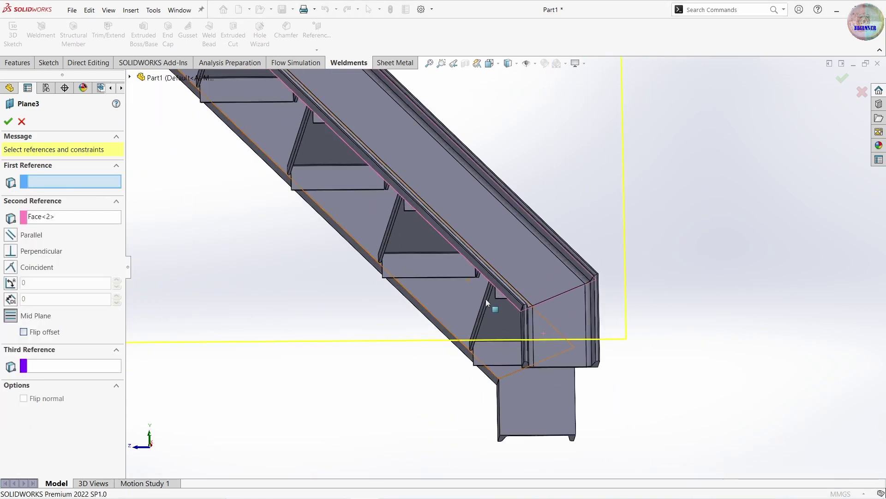
scroll(558, 317, down, 2)
scroll(501, 397, down, 2)
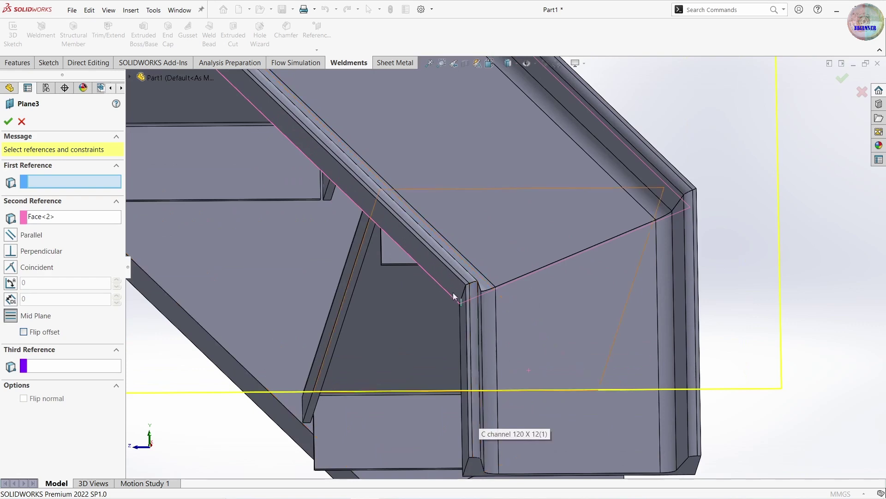
click(447, 264)
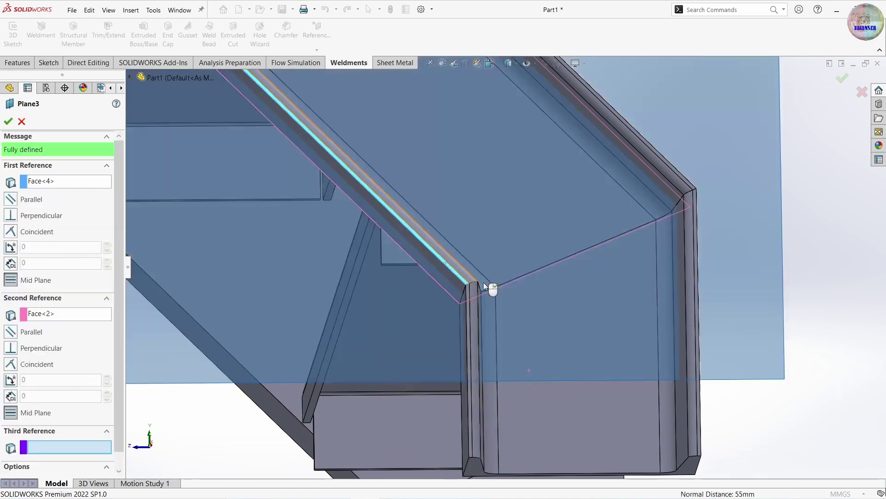
scroll(488, 289, up, 3)
scroll(482, 323, up, 2)
middle_drag(482, 323, 385, 349)
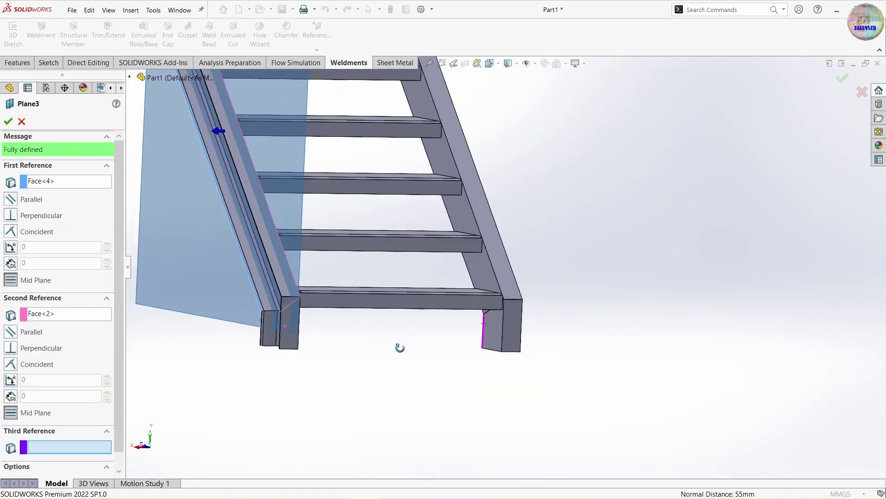
click(7, 121)
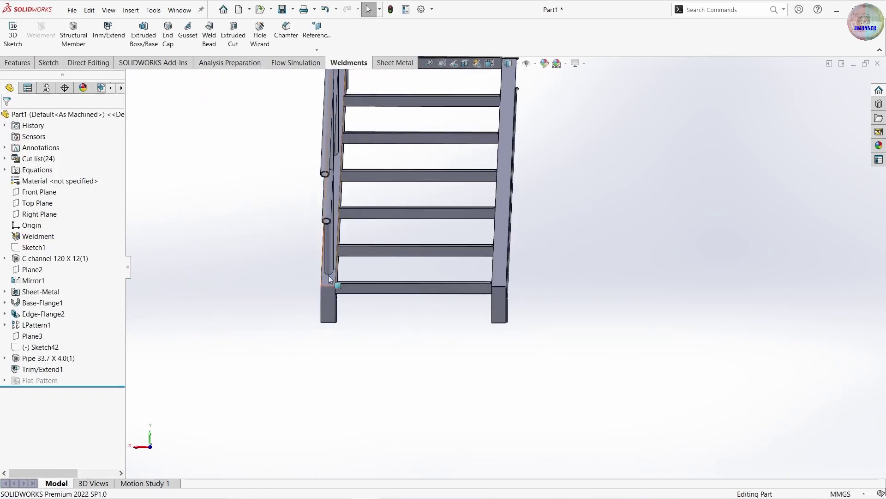
scroll(329, 275, down, 4)
mouse_move(400, 286)
middle_down()
mouse_move(504, 297)
mouse_move(591, 209)
mouse_move(428, 323)
mouse_move(402, 278)
mouse_move(561, 271)
mouse_move(571, 319)
mouse_move(471, 368)
mouse_move(452, 419)
middle_up()
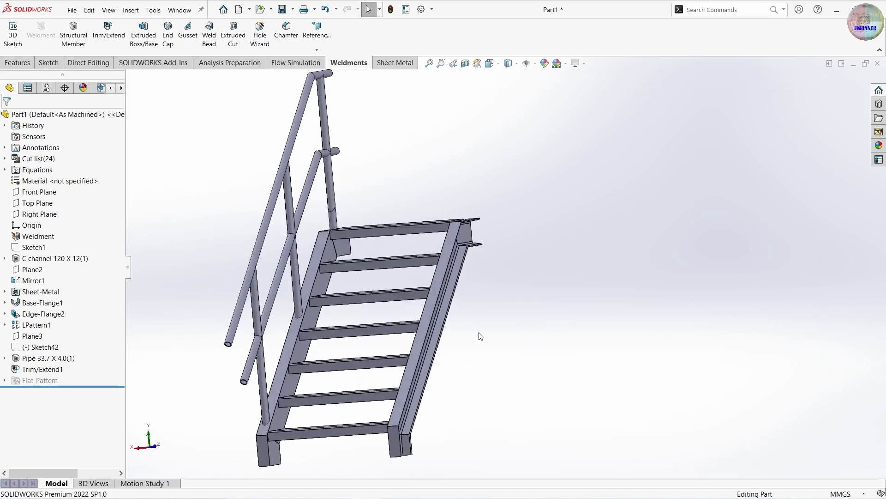
scroll(480, 336, up, 2)
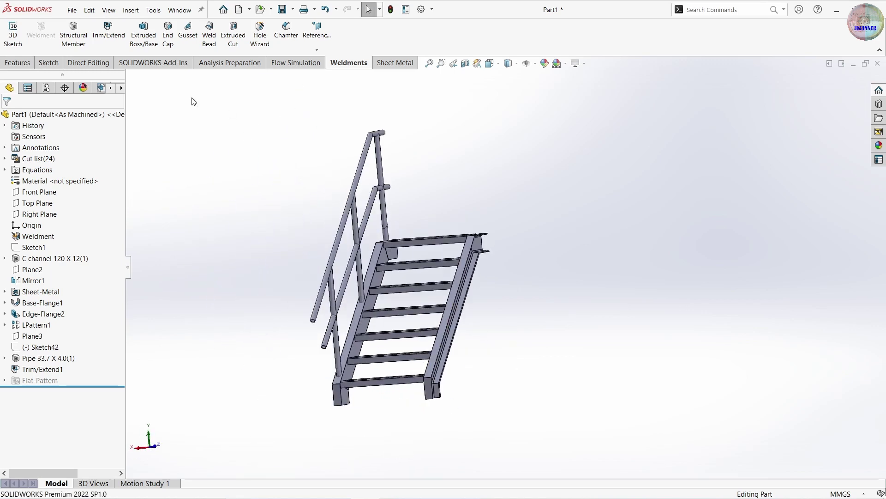
click(31, 64)
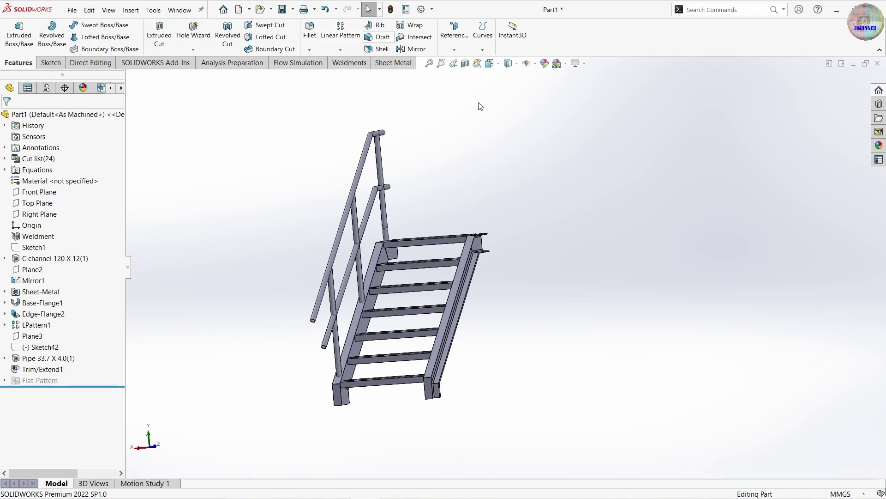
Start a Mirror feature with Plane2 as the mirror plane
click(412, 49)
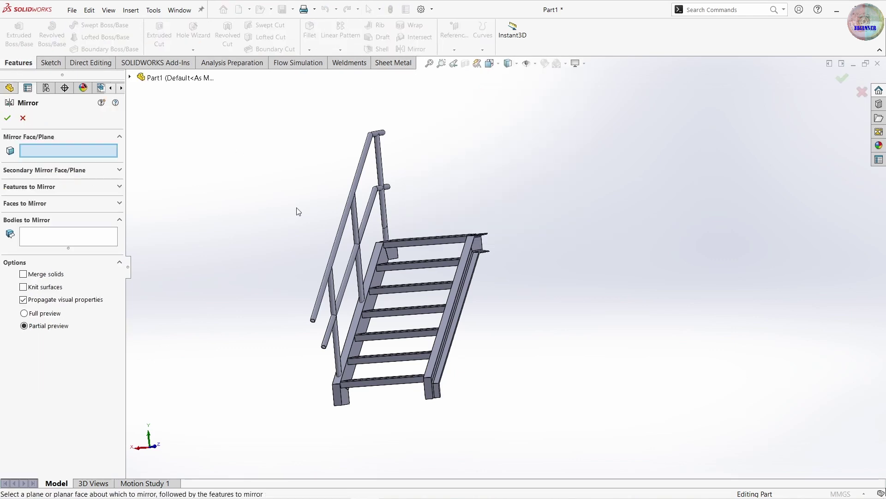
middle_drag(298, 211, 324, 316)
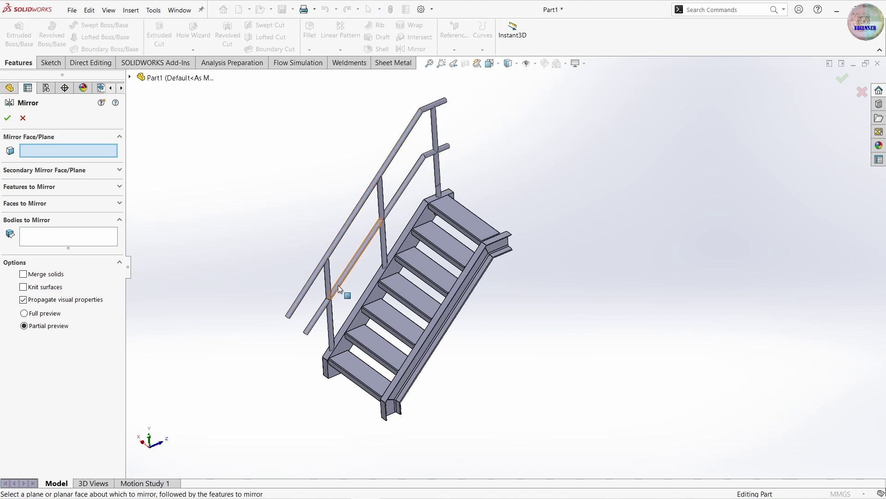
click(130, 77)
click(167, 233)
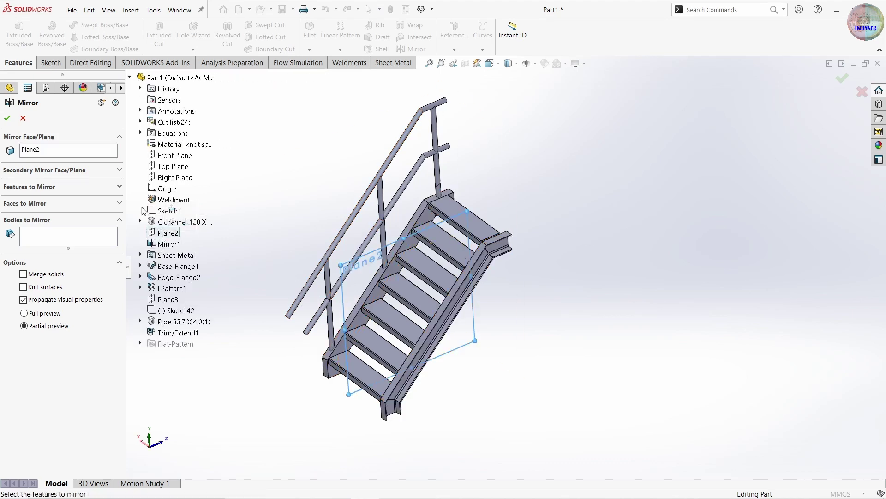
Select all eleven handrail pipes and posts as the bodies to mirror
click(98, 244)
click(348, 221)
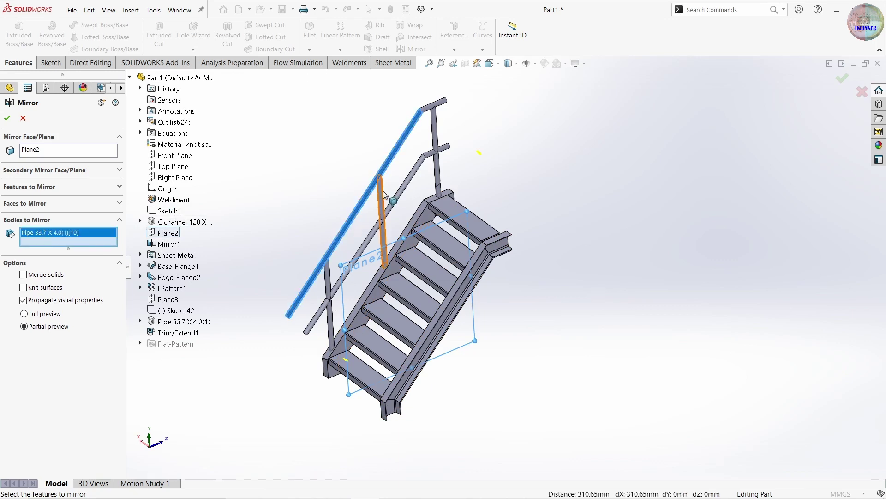
click(384, 196)
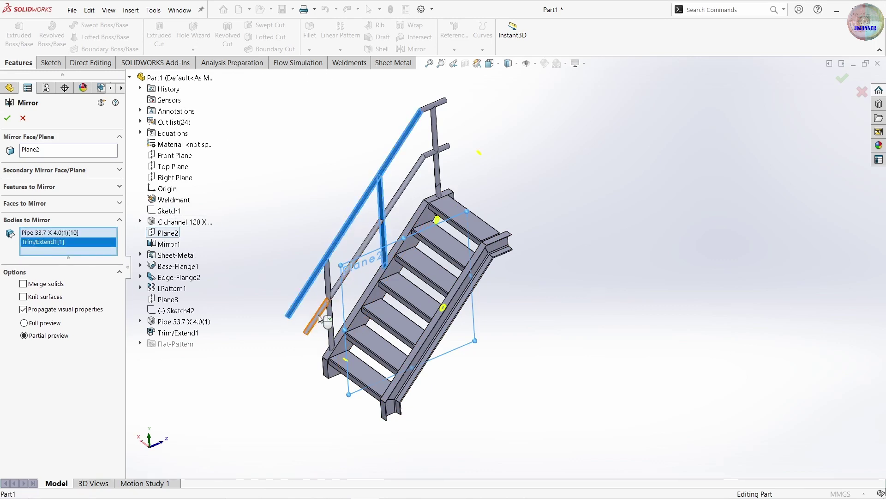
click(319, 318)
click(339, 290)
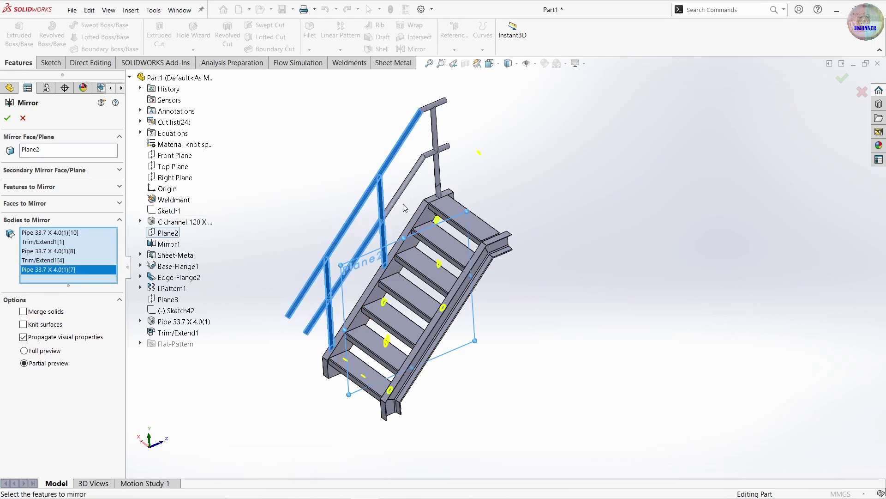
click(402, 188)
click(438, 168)
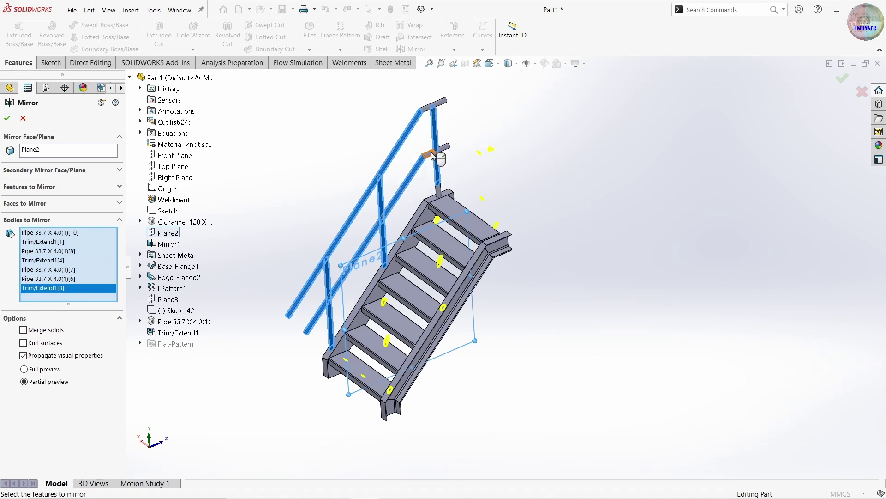
click(431, 155)
click(448, 149)
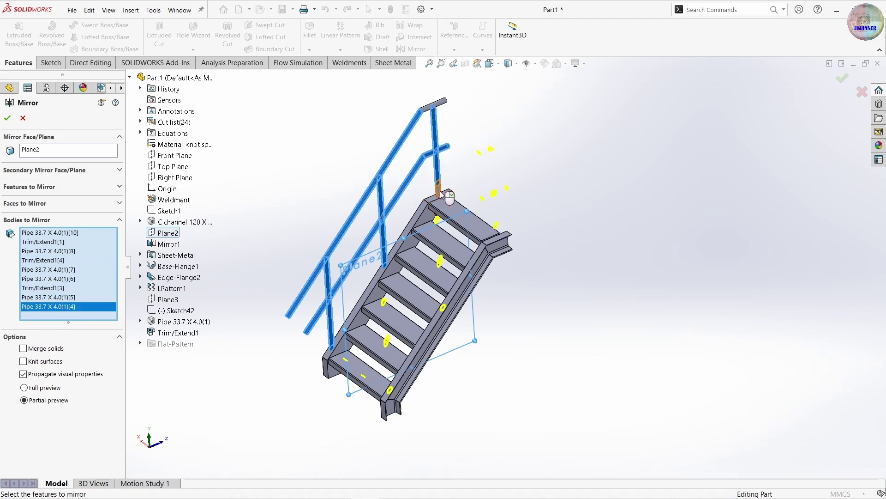
click(439, 190)
click(437, 108)
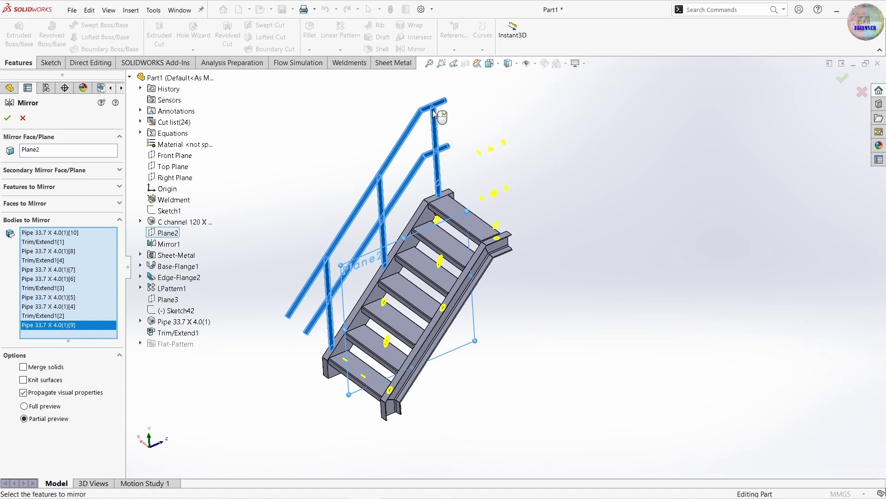
Confirm Mirror3 to copy the handrails to the other side, then inspect the staircase
click(7, 117)
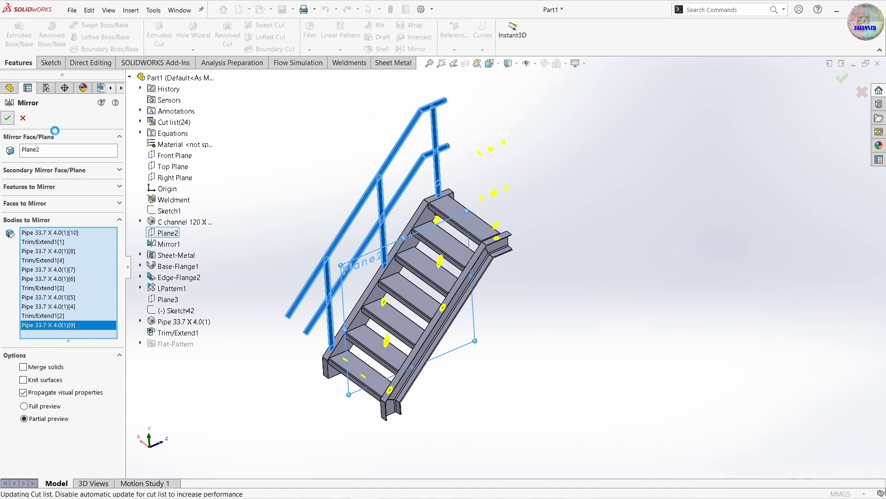
mouse_move(272, 293)
middle_down()
mouse_move(487, 204)
mouse_move(377, 374)
mouse_move(336, 253)
mouse_move(293, 356)
mouse_move(356, 407)
mouse_move(365, 401)
middle_up()
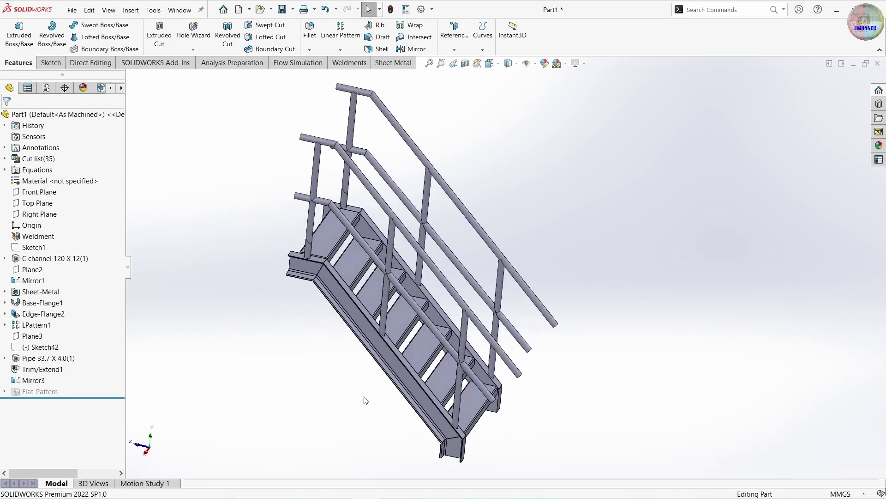
scroll(278, 364, down, 5)
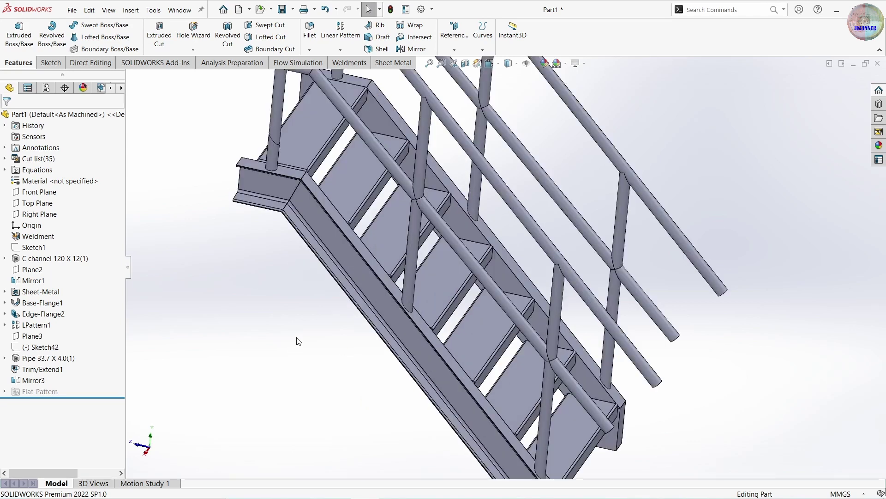
scroll(286, 351, up, 3)
scroll(295, 342, up, 1)
scroll(304, 373, up, 1)
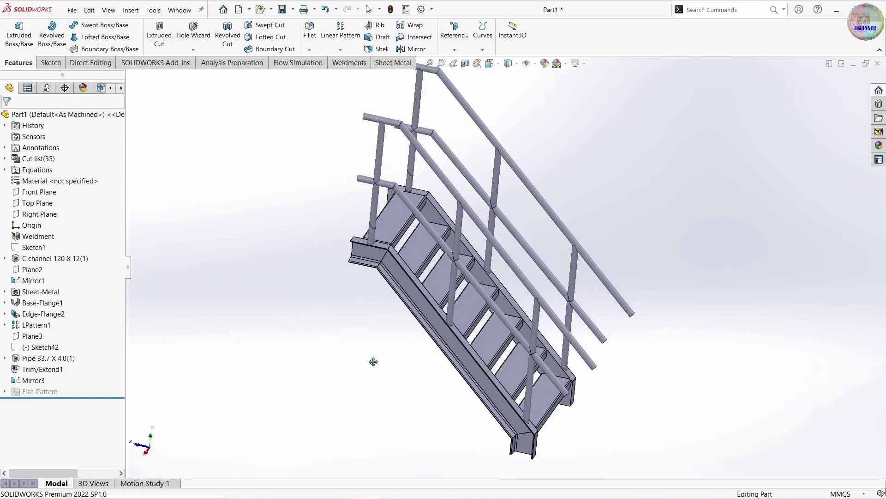
ctrl+middle_drag(372, 360, 309, 373)
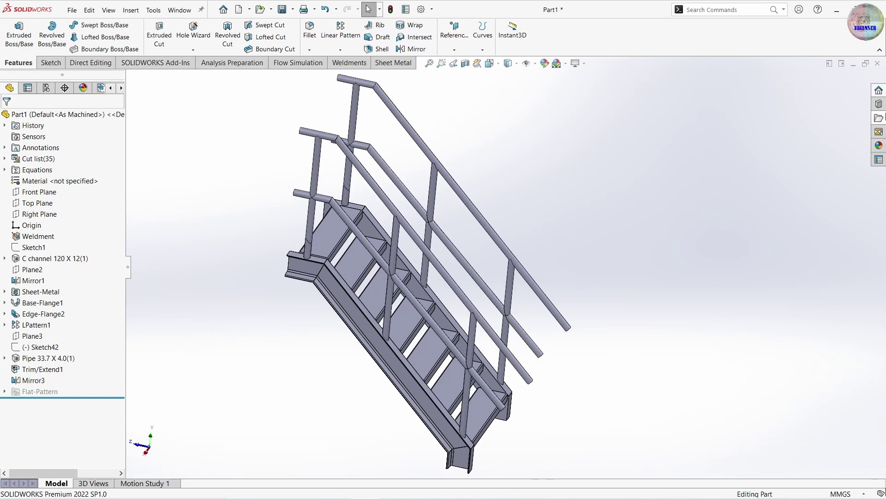
Apply the Metal > Steel appearance to the whole outer handrail body
click(878, 145)
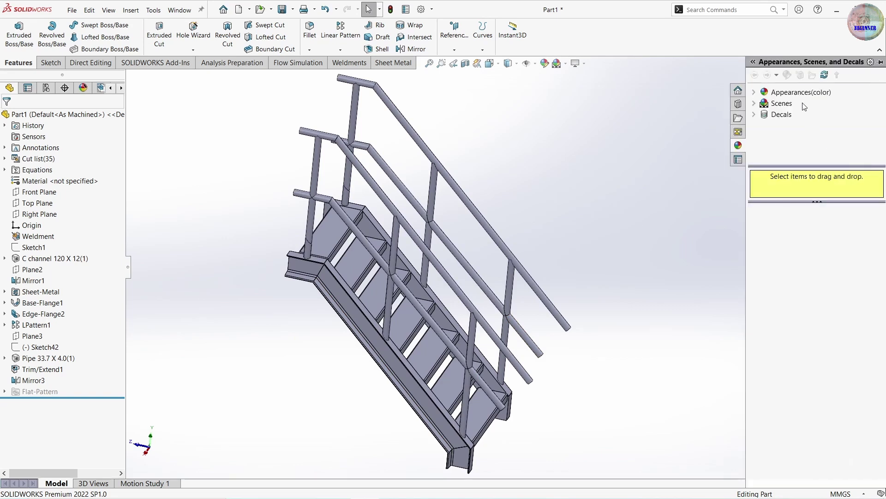
click(761, 91)
click(770, 116)
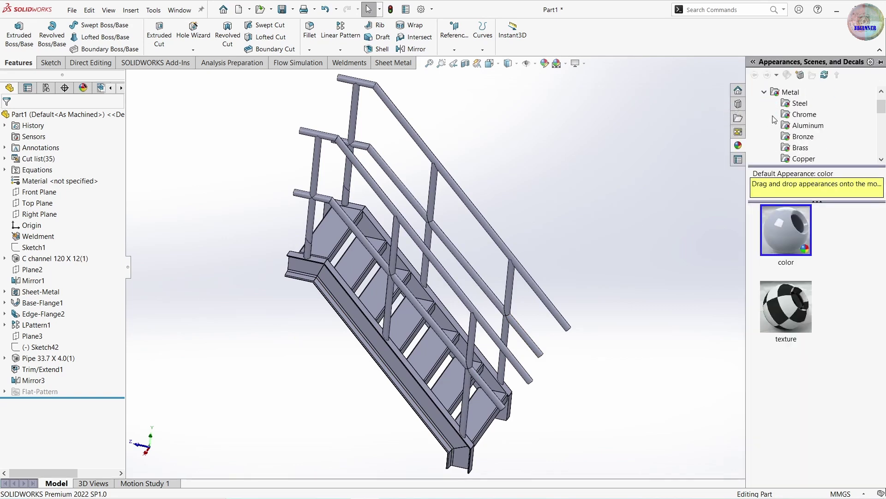
click(798, 103)
drag(807, 226, 506, 248)
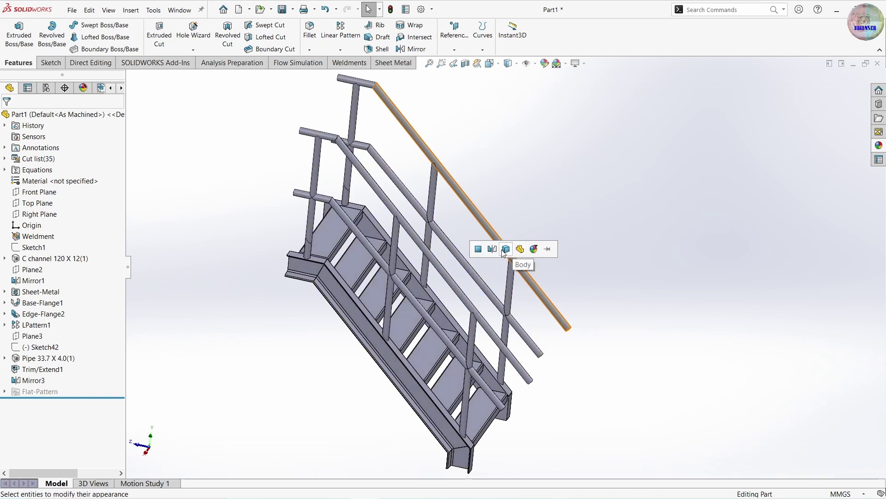
click(497, 251)
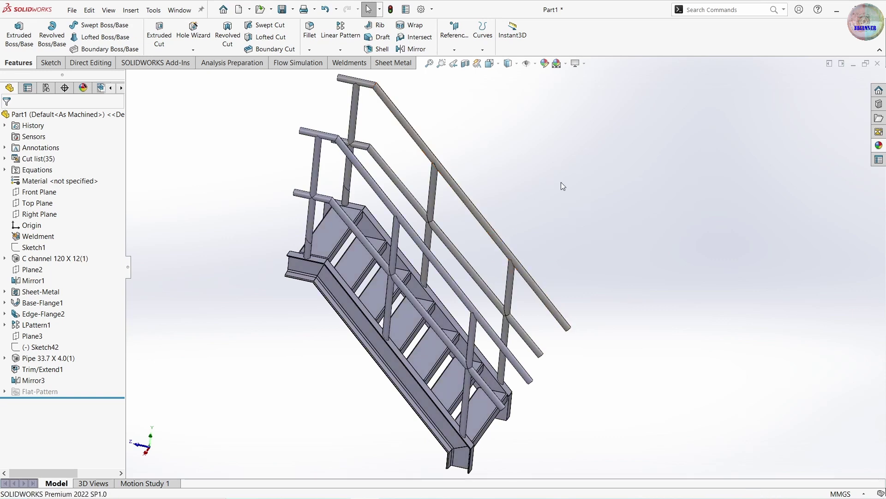
Apply steel to the middle handrail and the whole Pipe 33.7 X 4.0 feature
click(472, 311)
click(878, 146)
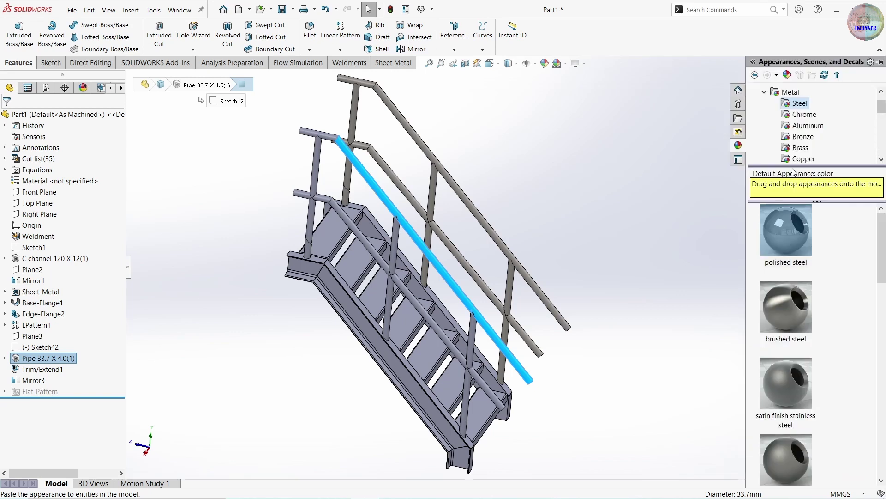
drag(802, 319, 420, 266)
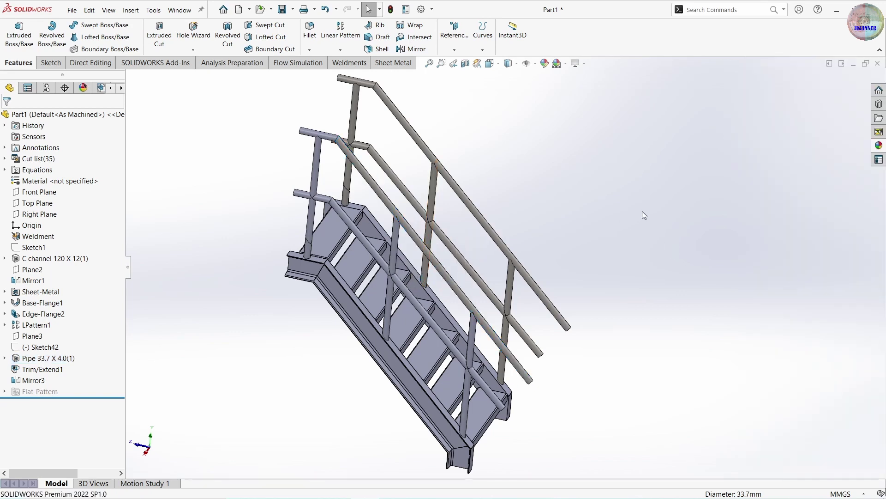
click(878, 145)
drag(724, 242, 425, 245)
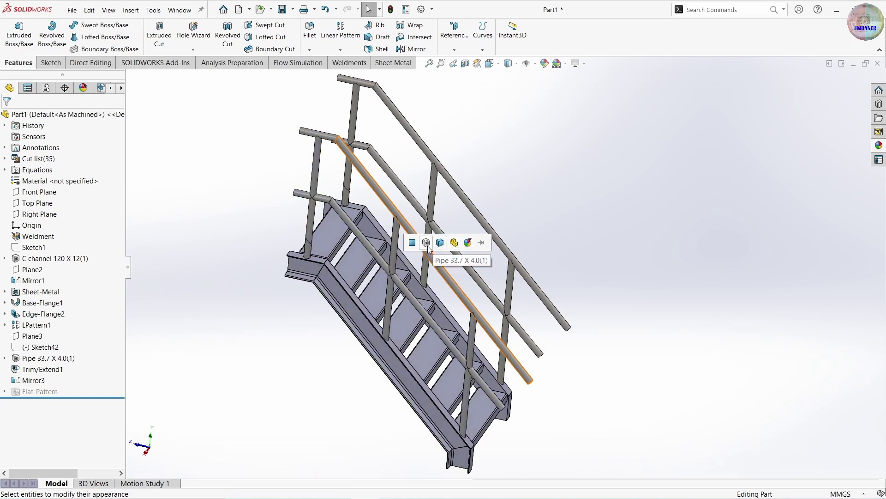
click(427, 243)
Drag the Solid > White appearance onto the bottom stair tread
middle_drag(577, 405, 533, 396)
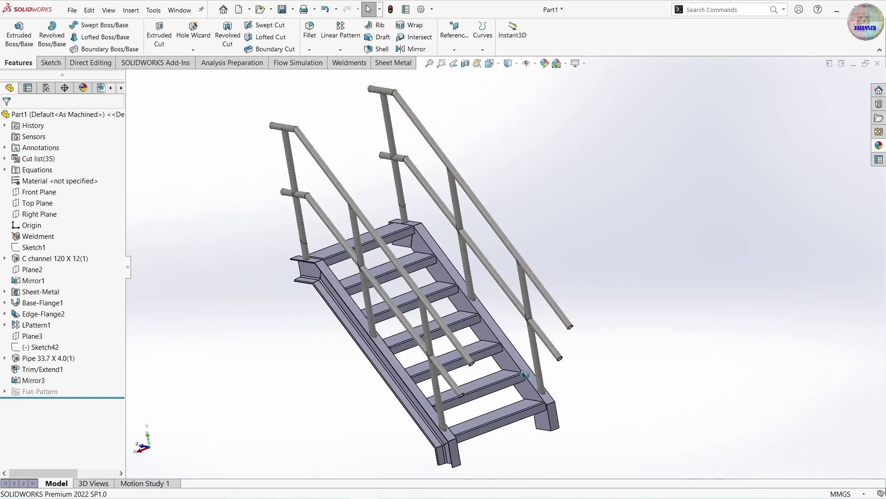
click(879, 147)
click(762, 93)
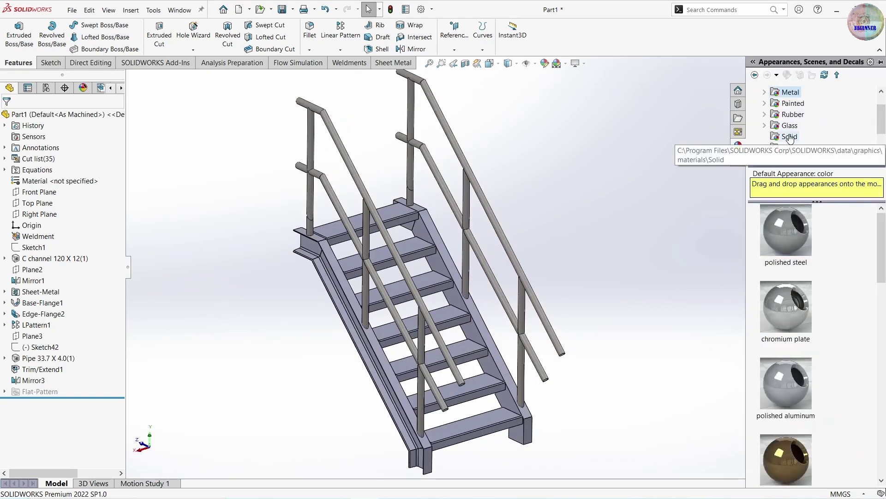
scroll(817, 132, down, 2)
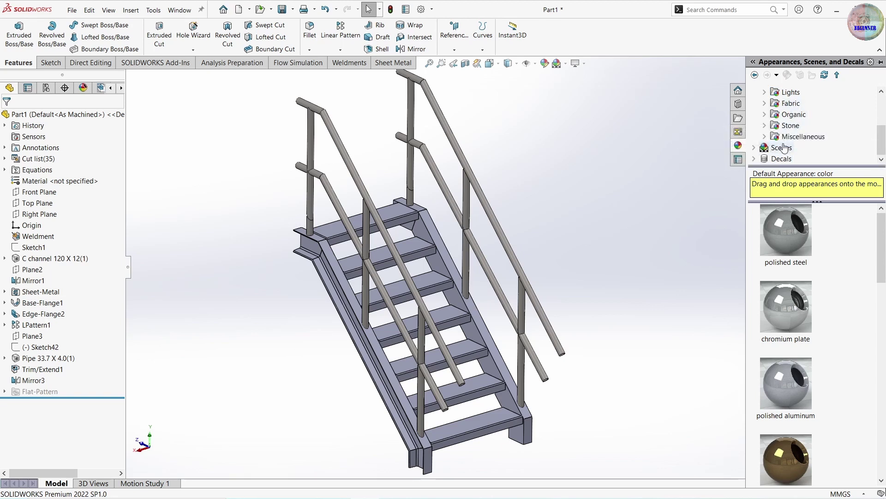
scroll(788, 137, up, 2)
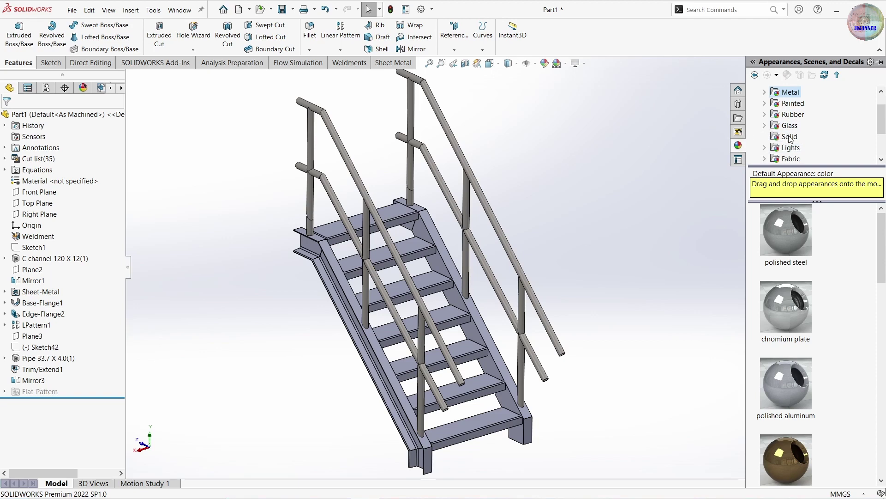
click(789, 137)
drag(789, 226, 495, 418)
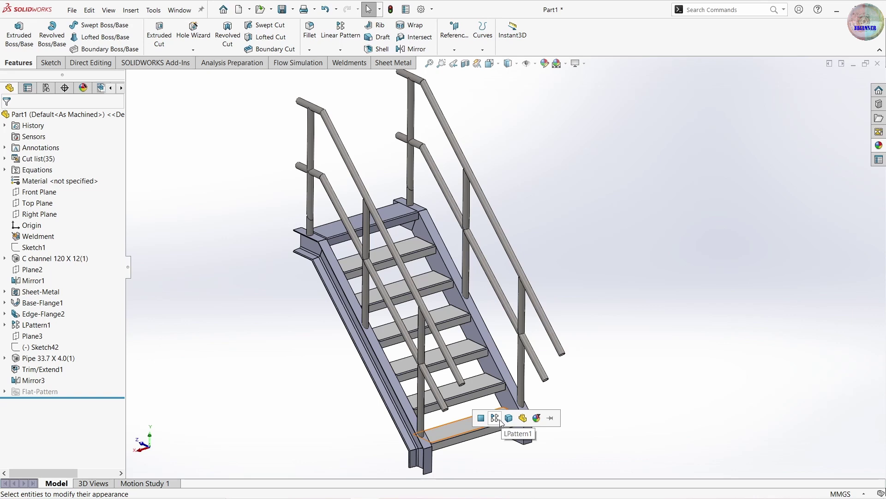
Apply white to the LPattern1 treads, then give the top tread's flange feature Solid > White
click(387, 187)
click(392, 210)
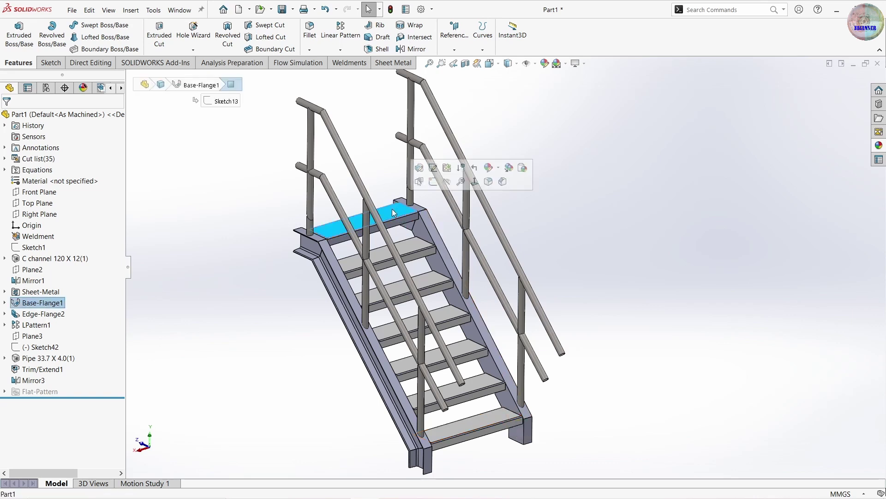
click(498, 169)
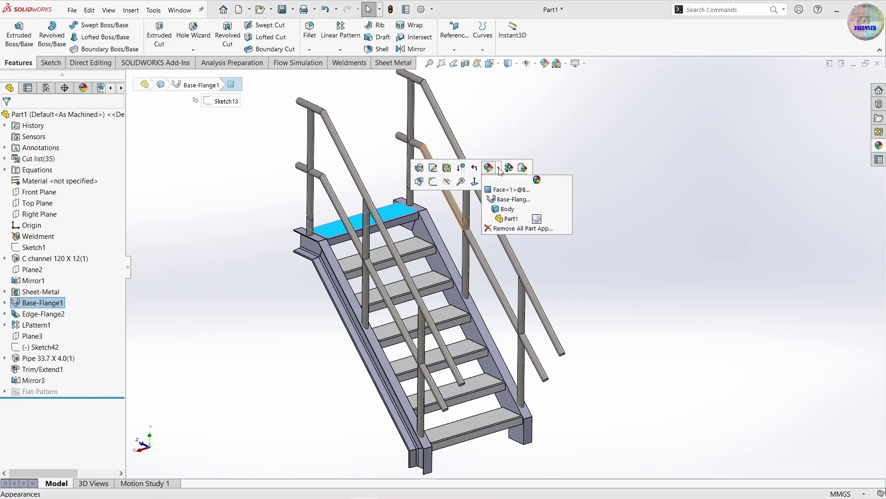
click(510, 210)
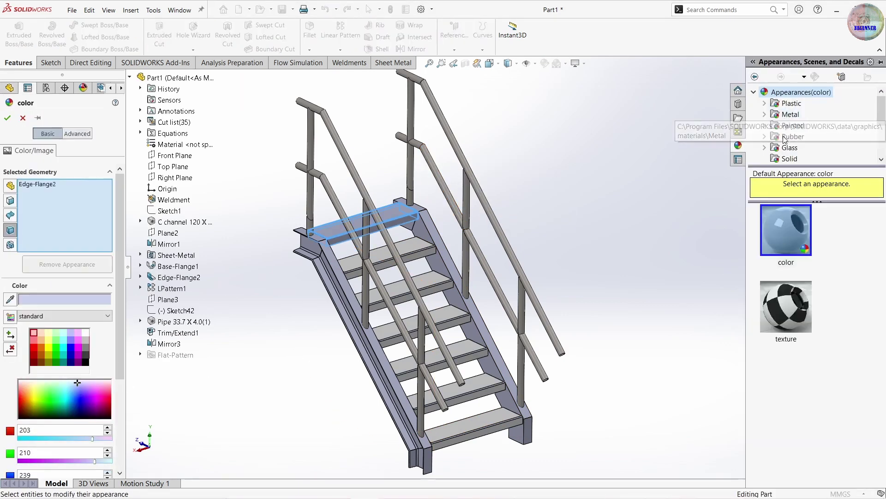
click(792, 159)
click(781, 242)
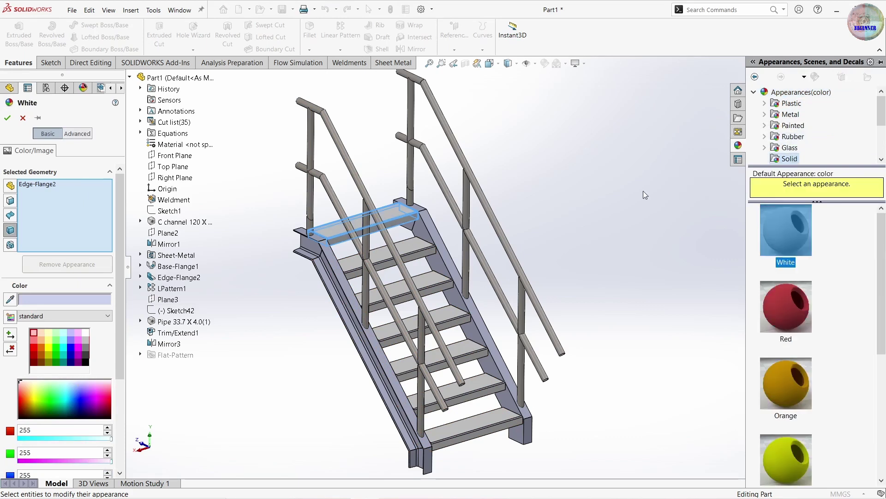
click(5, 119)
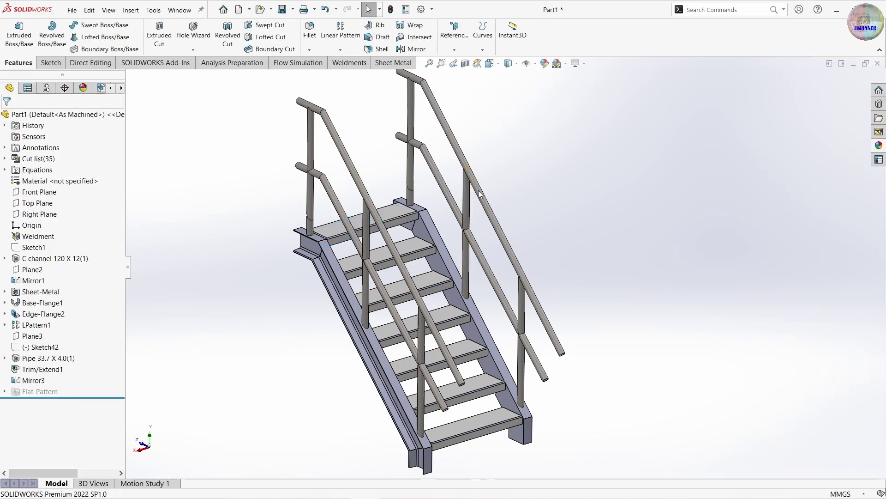
Apply Metal > Gold > polished gold to the handrail pipes, then orbit around the staircase
mouse_move(572, 264)
middle_down()
mouse_move(628, 212)
mouse_move(624, 259)
mouse_move(772, 242)
middle_up()
click(878, 145)
scroll(798, 307, down, 3)
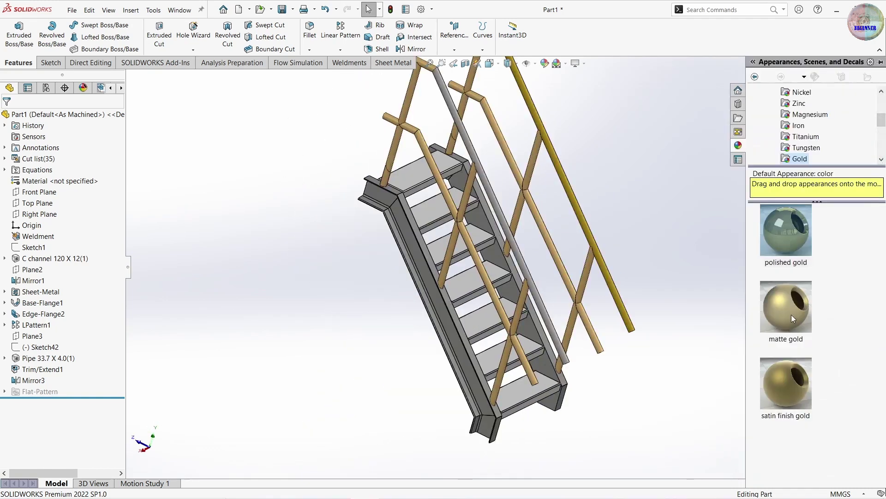
mouse_move(797, 239)
mouse_down()
mouse_move(553, 292)
mouse_move(533, 286)
mouse_up()
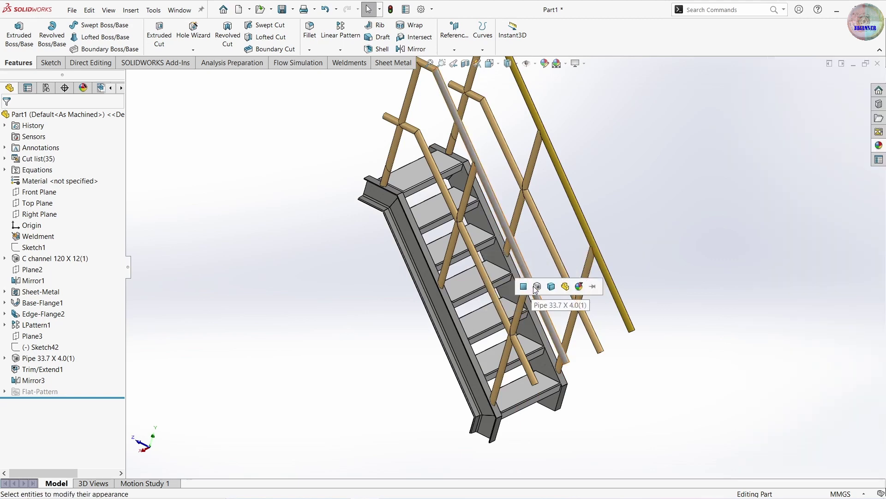
click(565, 286)
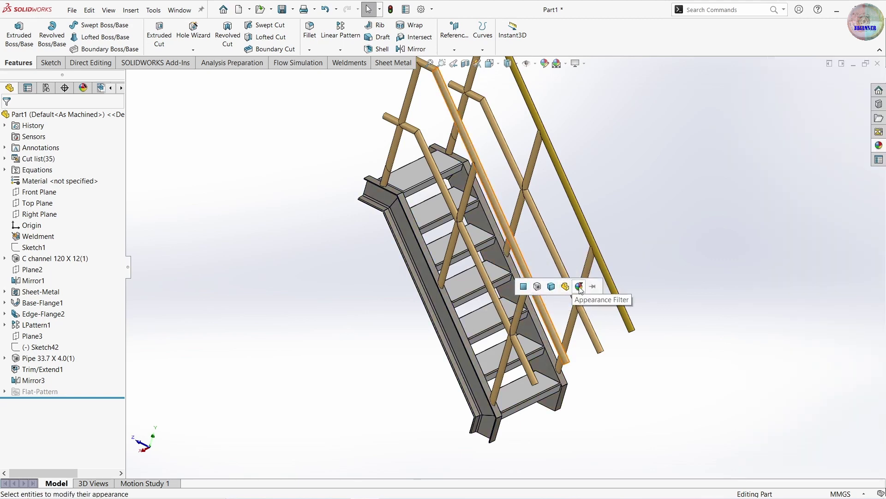
click(578, 286)
mouse_move(554, 434)
middle_down()
mouse_move(599, 438)
mouse_move(356, 483)
middle_up()
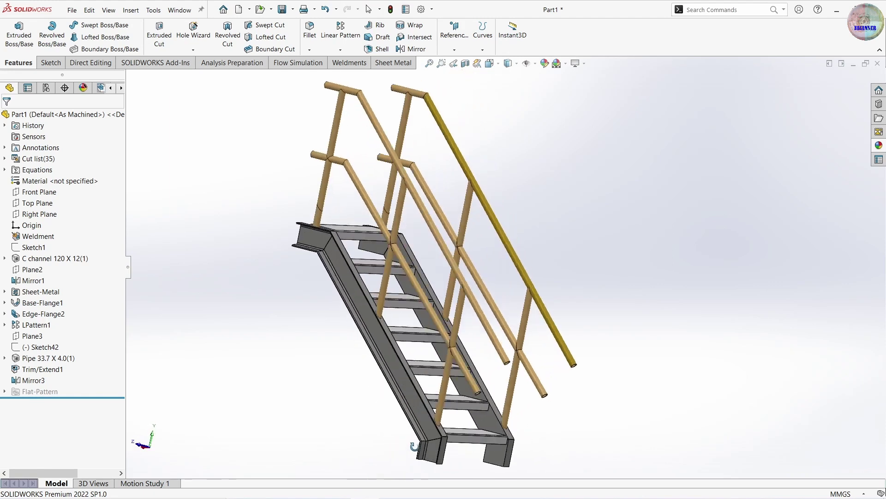
middle_drag(356, 483, 437, 459)
mouse_move(512, 437)
middle_down()
mouse_move(477, 429)
mouse_move(422, 453)
mouse_move(275, 421)
mouse_move(280, 493)
mouse_move(520, 411)
mouse_move(504, 360)
mouse_move(409, 313)
mouse_move(627, 91)
middle_up()
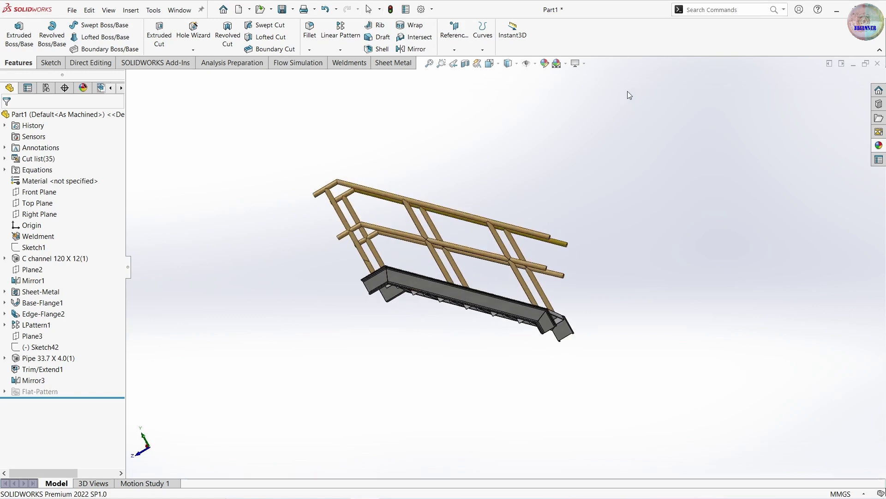
Orbit and zoom the staircase to look down on the white treads and gold rails
click(575, 63)
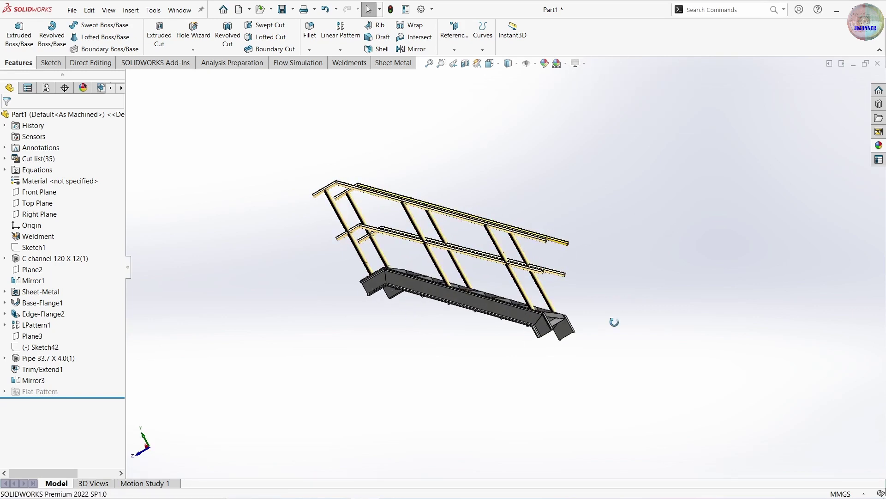
middle_drag(613, 320, 438, 230)
scroll(437, 230, up, 3)
scroll(438, 232, up, 3)
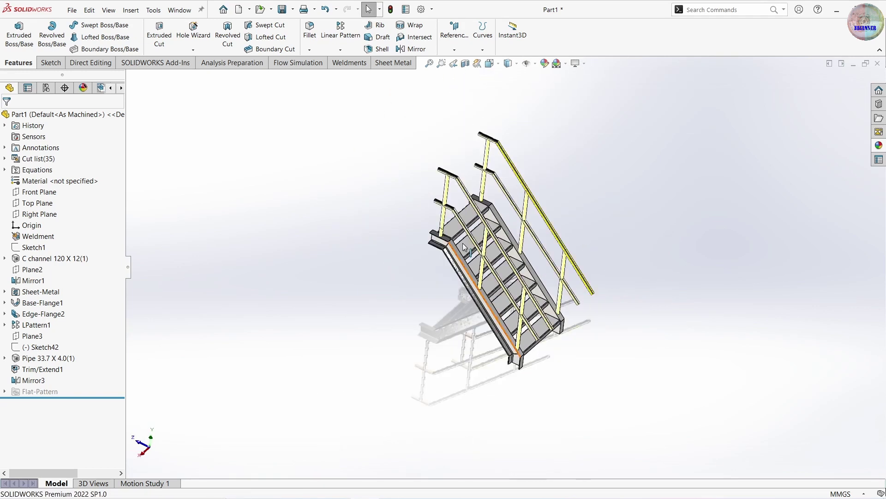
mouse_move(441, 317)
middle_down()
mouse_move(425, 254)
mouse_move(623, 283)
mouse_move(715, 322)
middle_up()
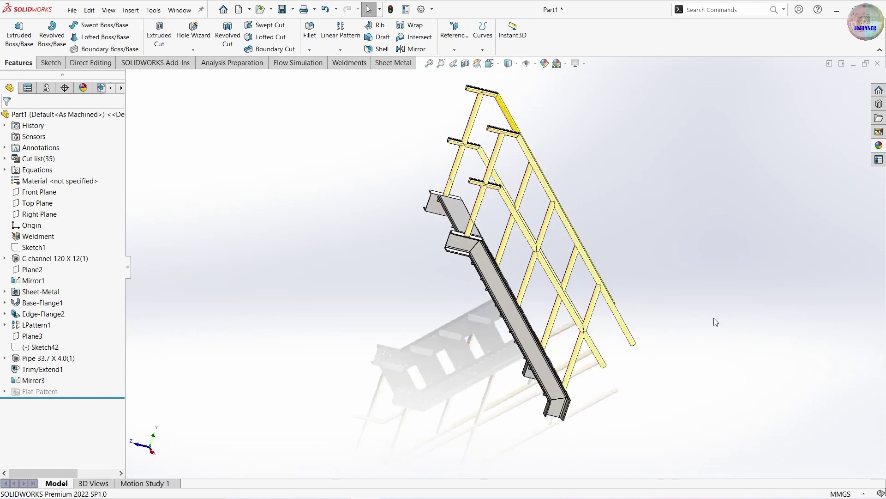
mouse_move(588, 377)
middle_down()
mouse_move(531, 404)
mouse_move(534, 420)
mouse_move(423, 418)
mouse_move(341, 253)
middle_up()
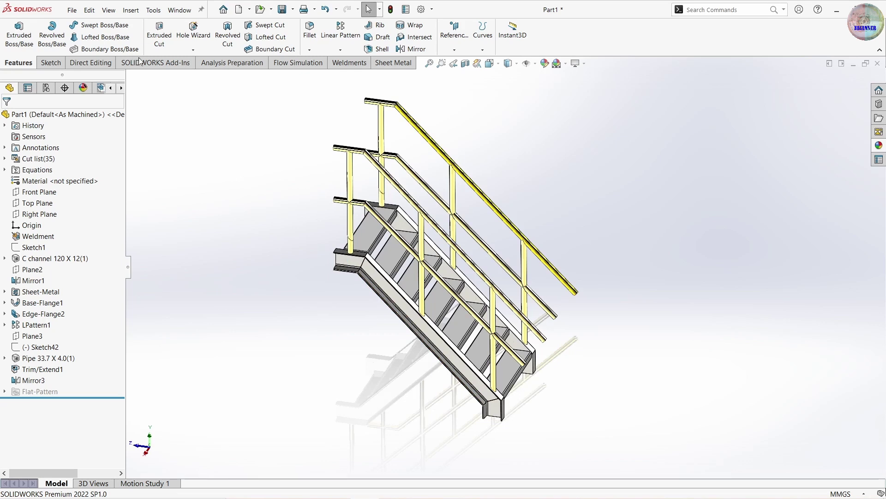
Enable the PhotoView 360 add-in through Options > Add-Ins
click(425, 11)
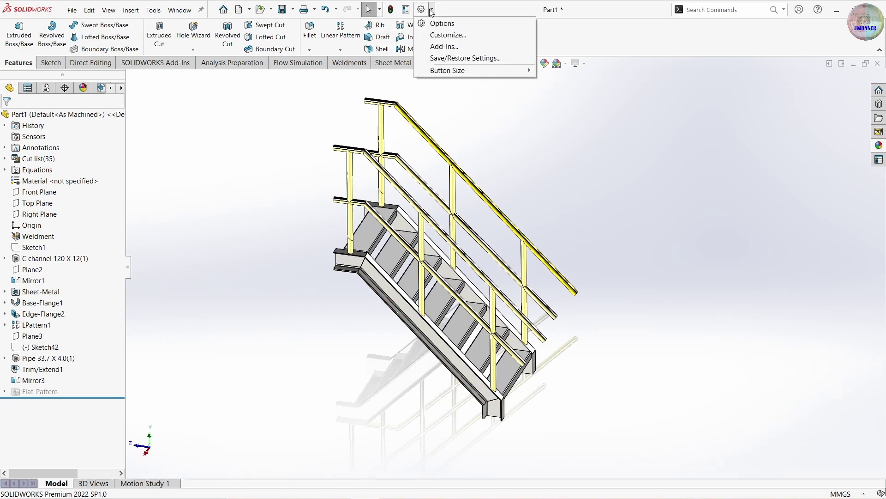
click(443, 45)
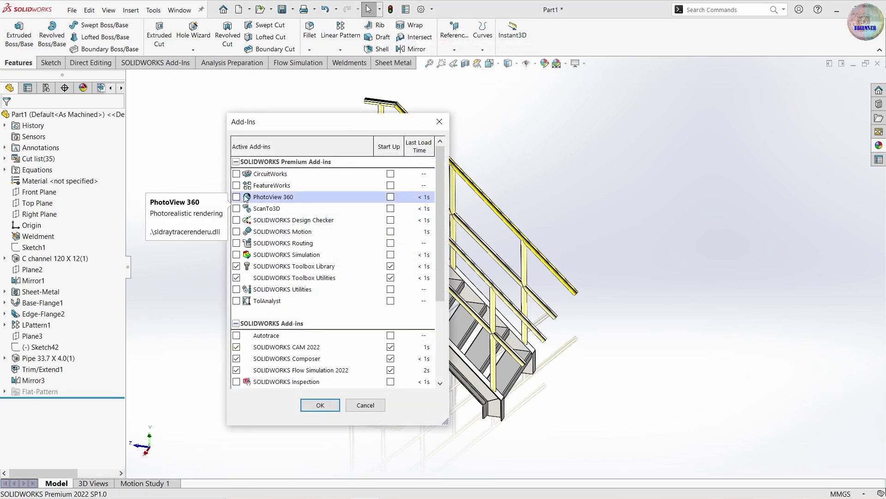
click(236, 198)
click(323, 406)
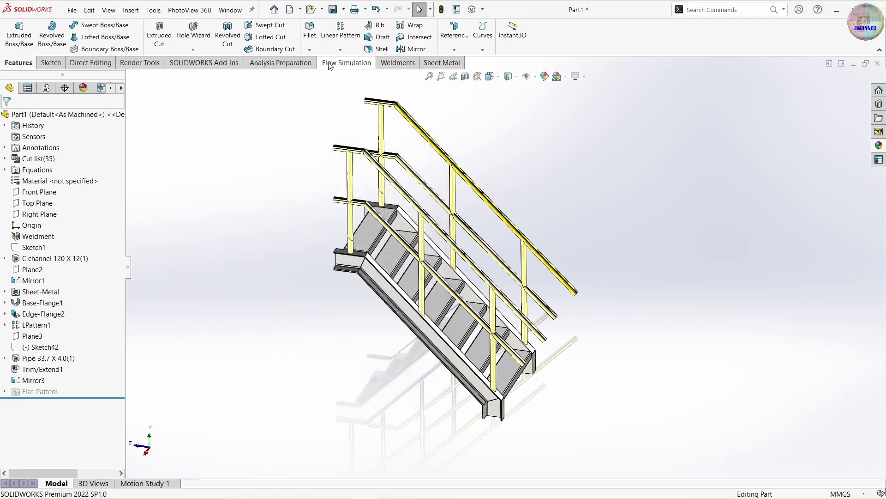
Turn on Integrated Preview with Render Region from the Render Tools tab
click(139, 62)
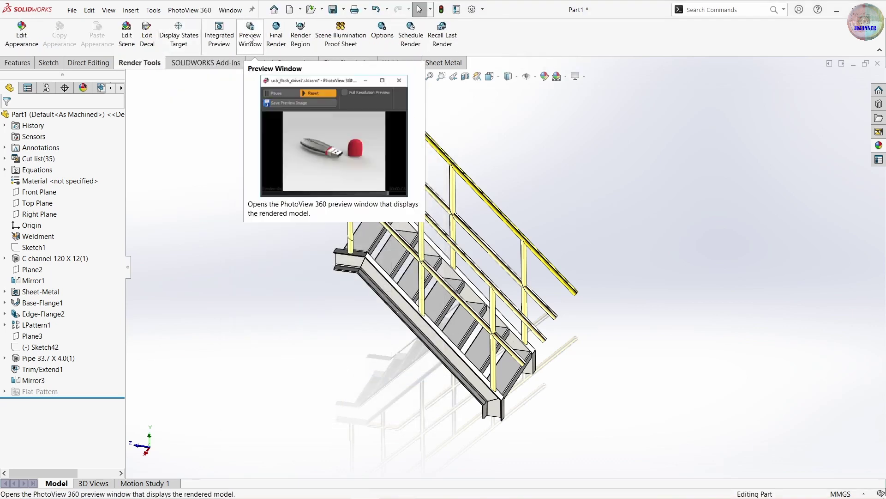
click(295, 41)
click(215, 38)
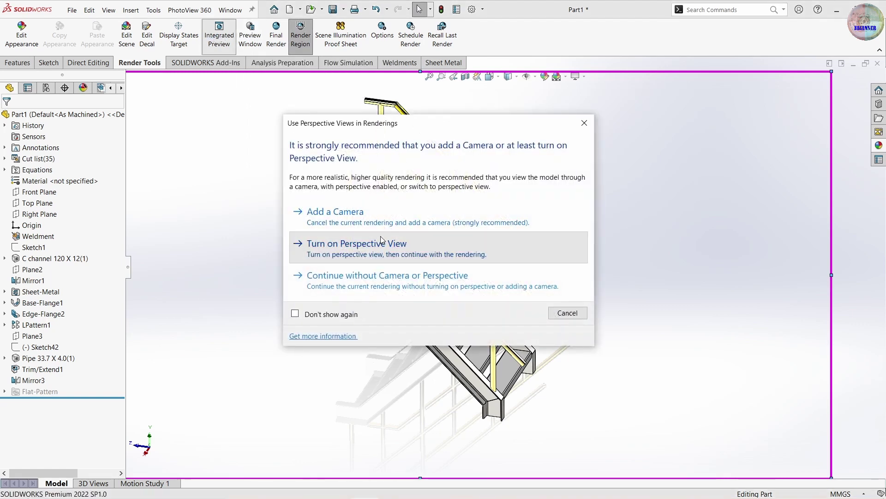
Switch to perspective view for the rendered preview, then show the Appearances, Scenes and Decals pane
click(381, 241)
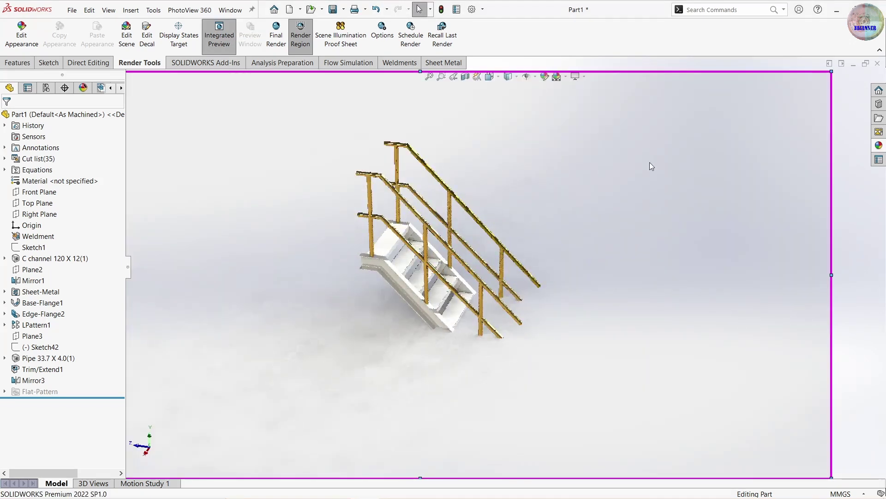
click(877, 147)
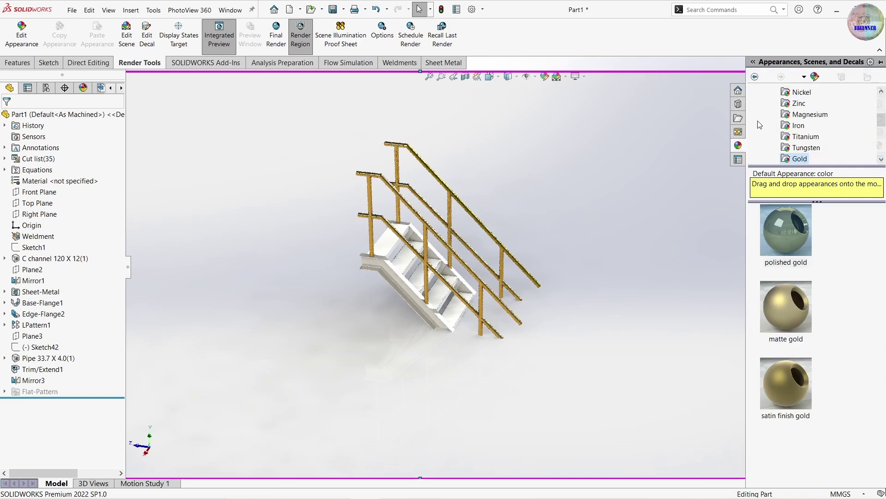
Set the Presentation Scenes > Landscape 4 Background as the staircase's scene
scroll(794, 120, up, 2)
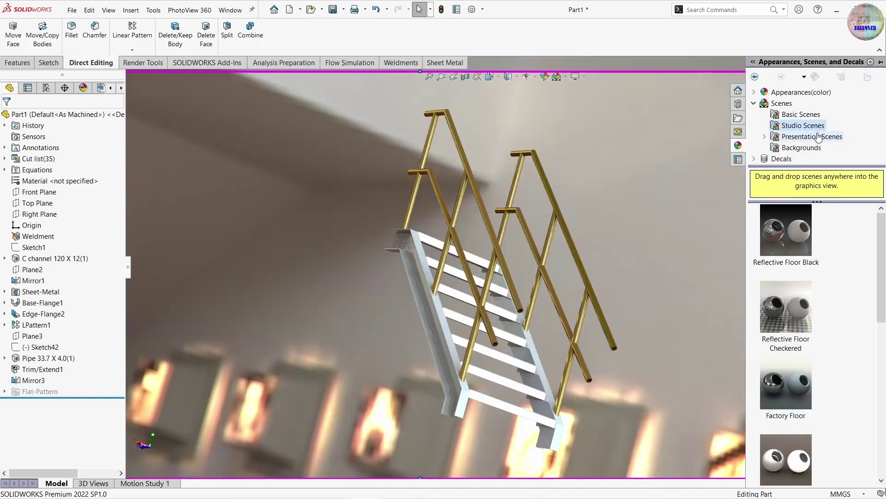
click(808, 134)
scroll(785, 323, down, 3)
double_click(781, 308)
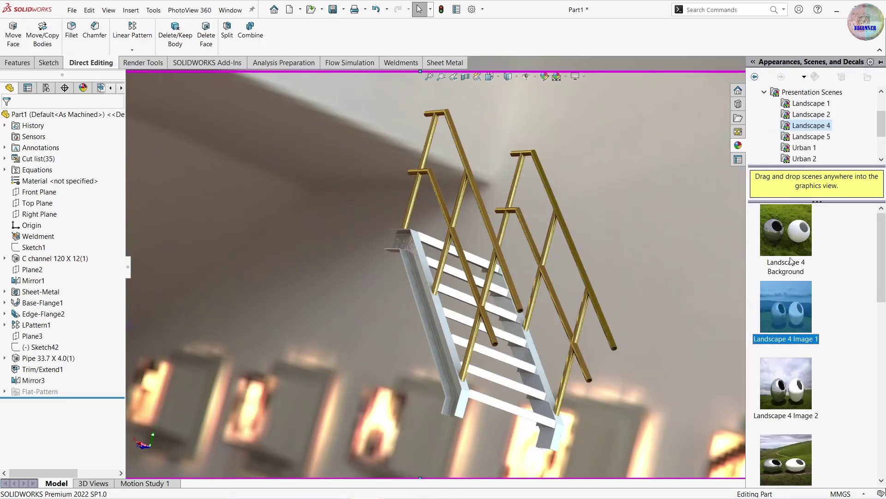
click(799, 380)
click(802, 230)
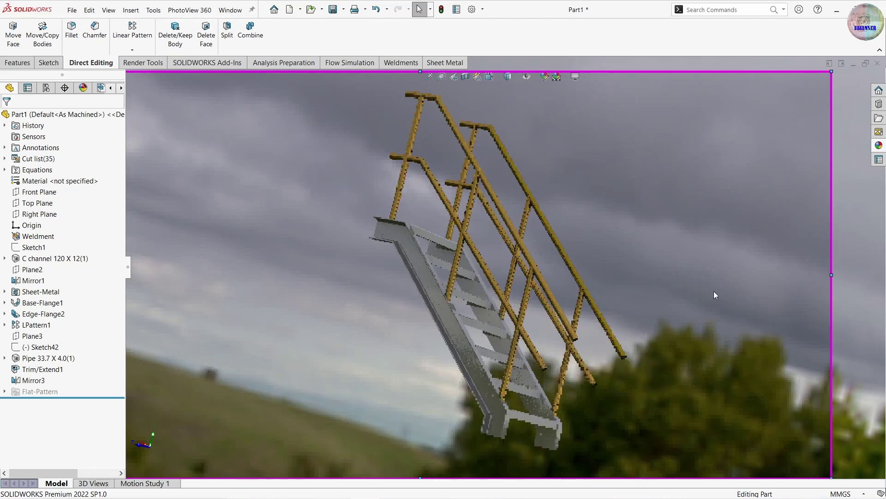
Browse the Landscape 5 scene options and orbit the staircase
click(883, 147)
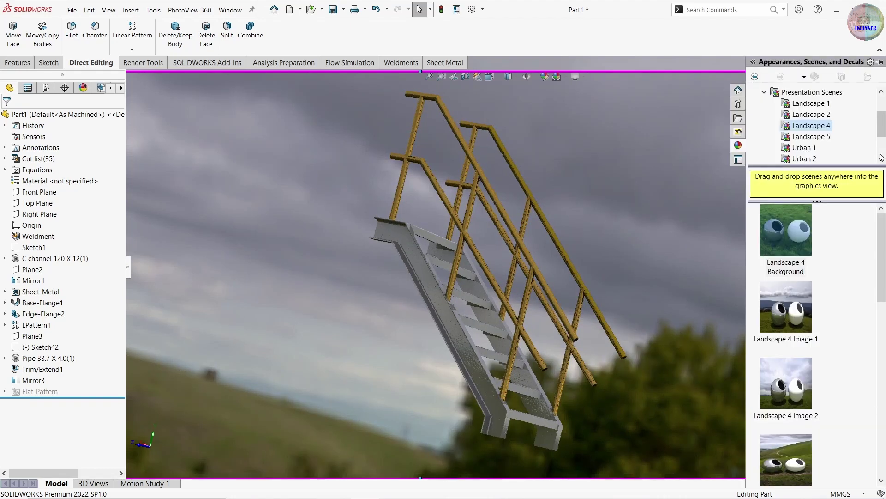
scroll(772, 327, down, 2)
scroll(780, 361, down, 5)
scroll(785, 378, up, 5)
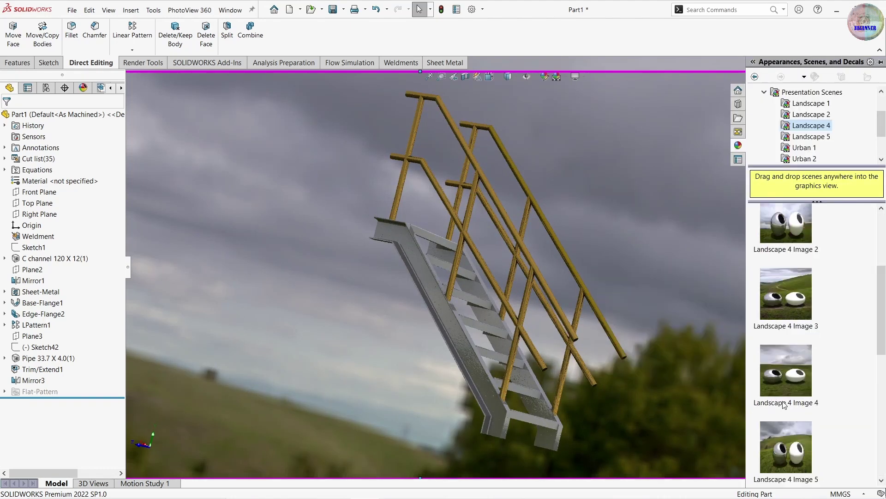
scroll(789, 389, up, 2)
click(814, 137)
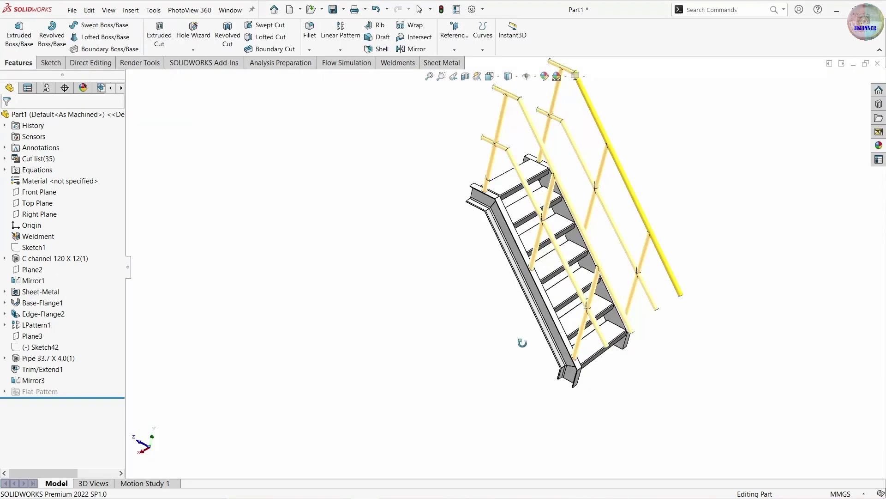
mouse_move(520, 340)
middle_down()
mouse_move(431, 226)
mouse_move(392, 191)
middle_up()
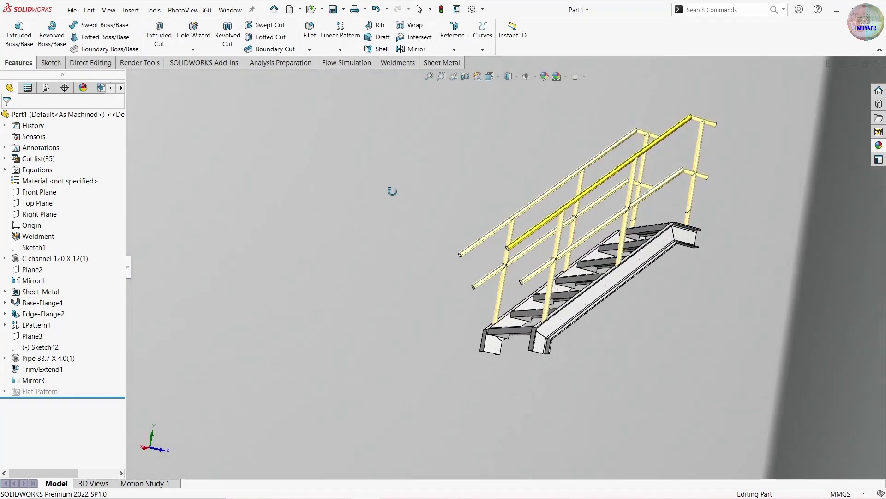
Apply the Reflective Floor Black scene, then a light gradient background, orbiting to compare
click(584, 76)
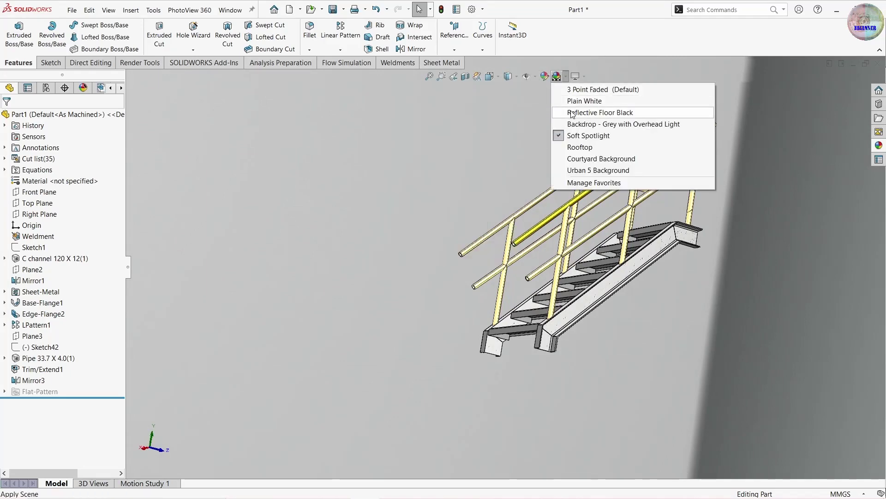
click(573, 113)
mouse_move(712, 366)
middle_down()
mouse_move(528, 303)
mouse_move(510, 386)
mouse_move(466, 369)
mouse_move(555, 92)
middle_up()
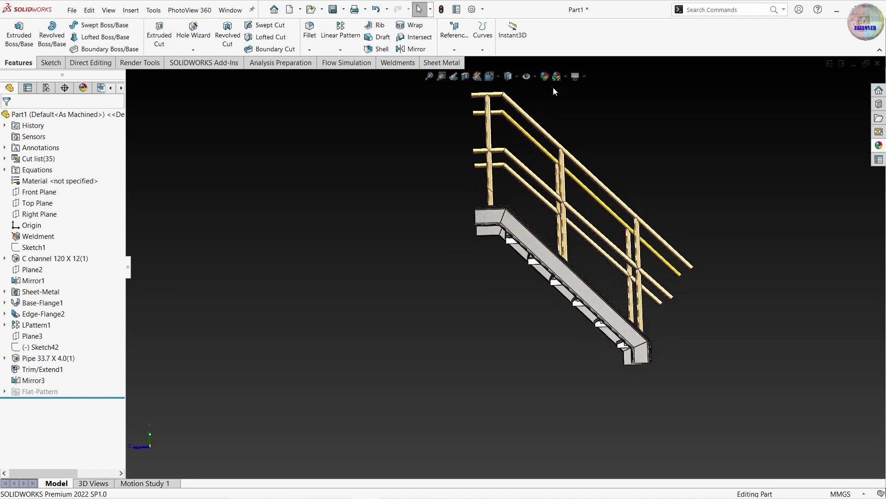
click(558, 77)
click(596, 159)
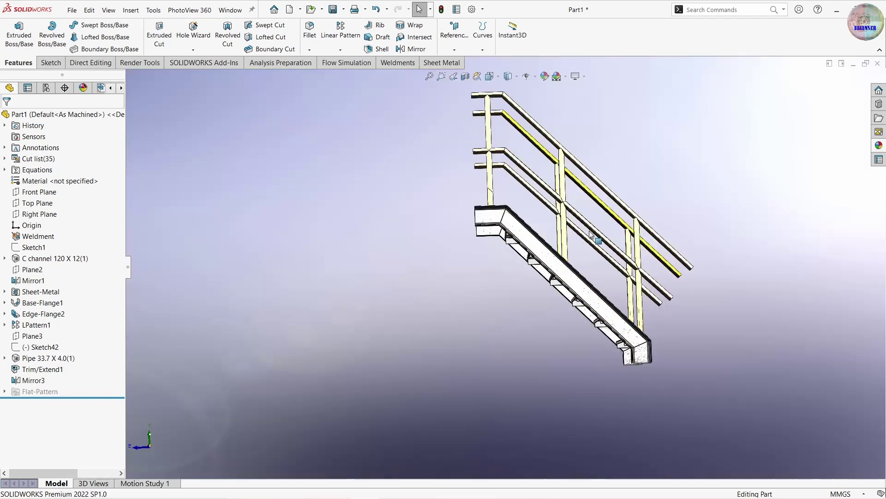
mouse_move(596, 159)
middle_down()
mouse_move(538, 366)
mouse_move(569, 337)
mouse_move(484, 49)
middle_up()
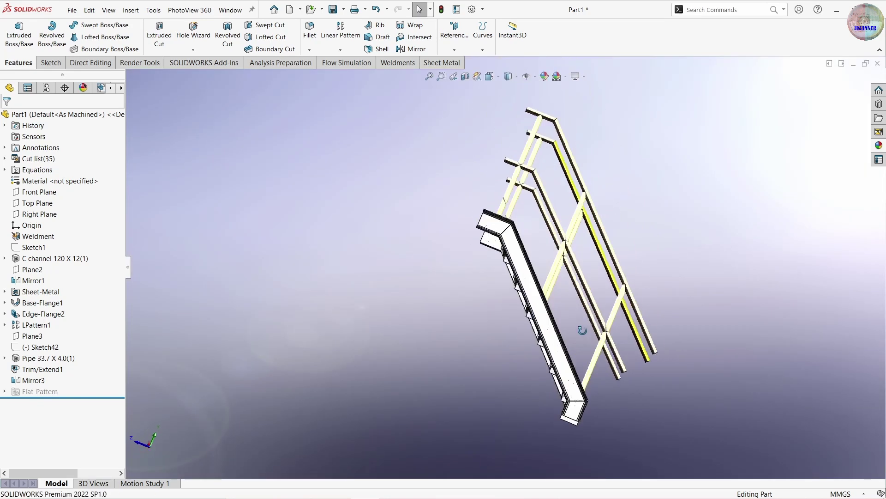
click(464, 51)
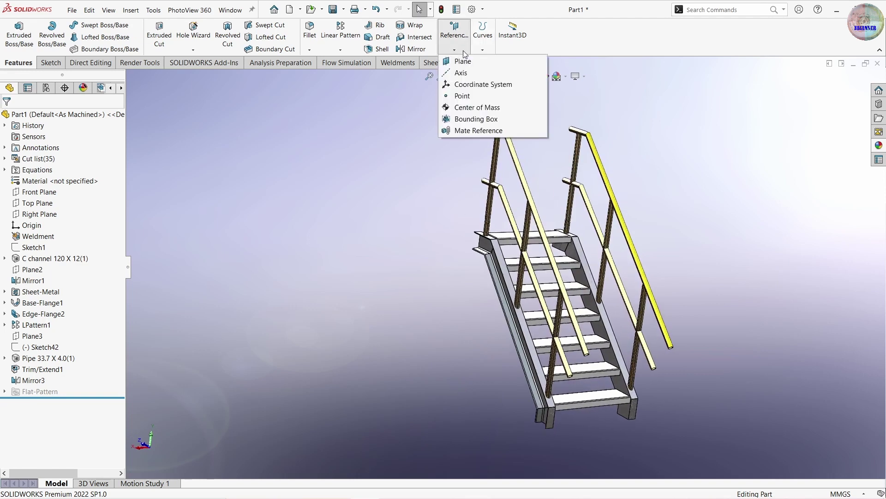
Try the Urban 5 Background, then settle on Backdrop - Grey with Overhead Light
click(557, 76)
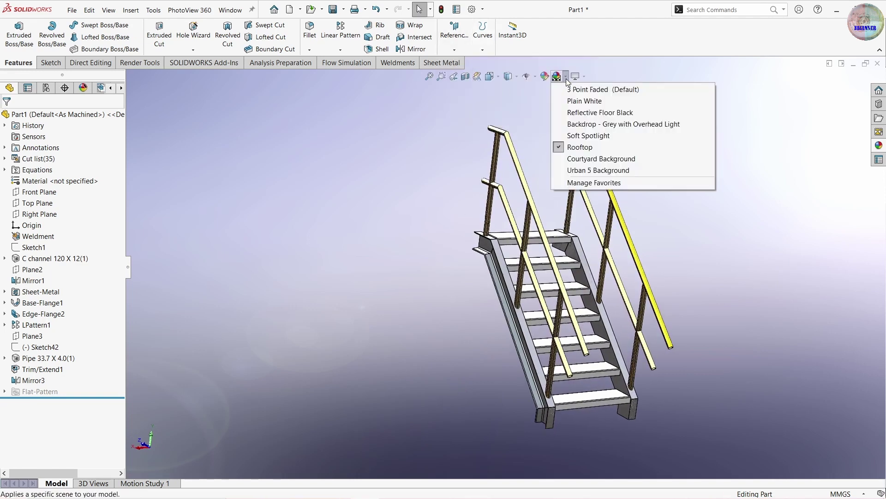
click(586, 171)
mouse_move(586, 172)
middle_down()
mouse_move(523, 358)
mouse_move(621, 362)
mouse_move(569, 356)
middle_up()
scroll(523, 358, down, 3)
scroll(569, 359, up, 2)
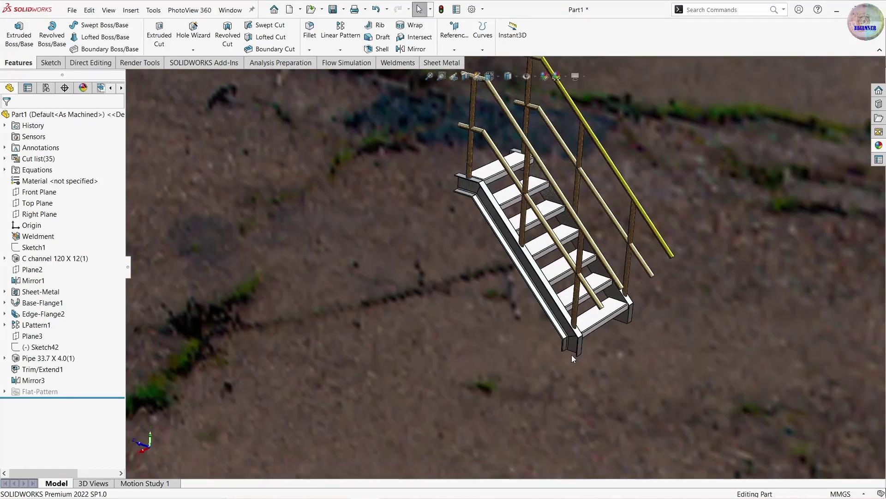
click(557, 76)
click(566, 76)
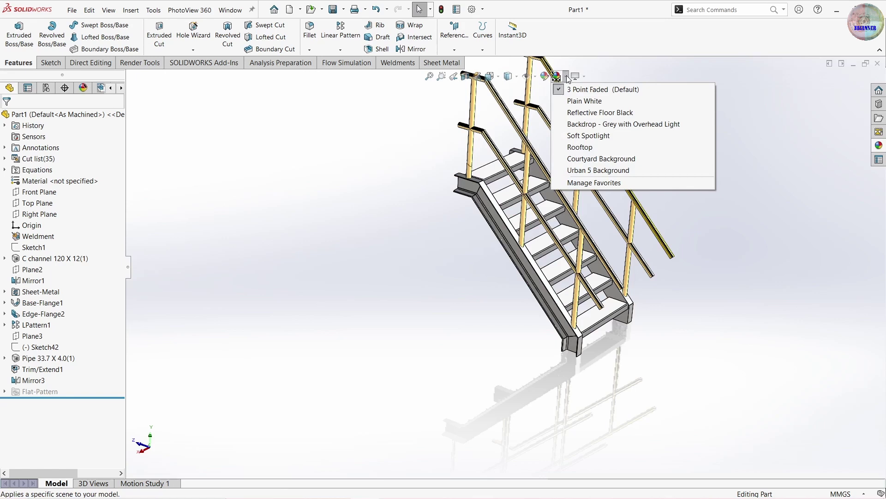
click(579, 124)
scroll(556, 275, down, 3)
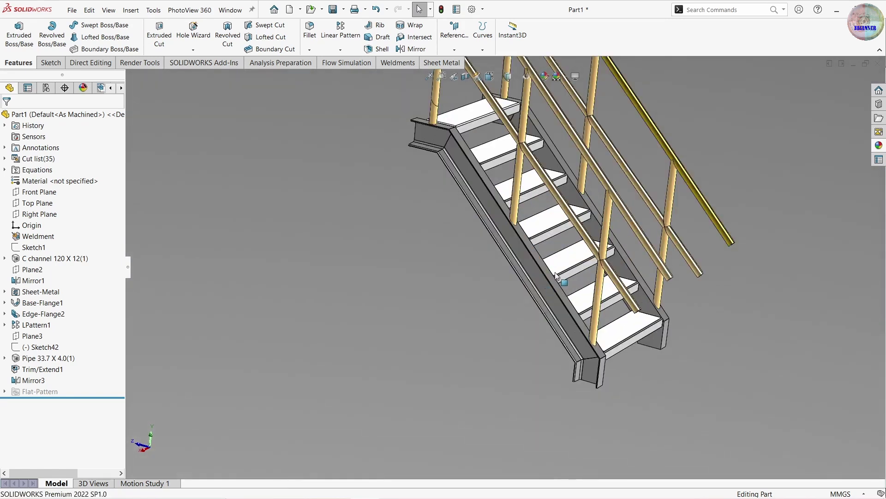